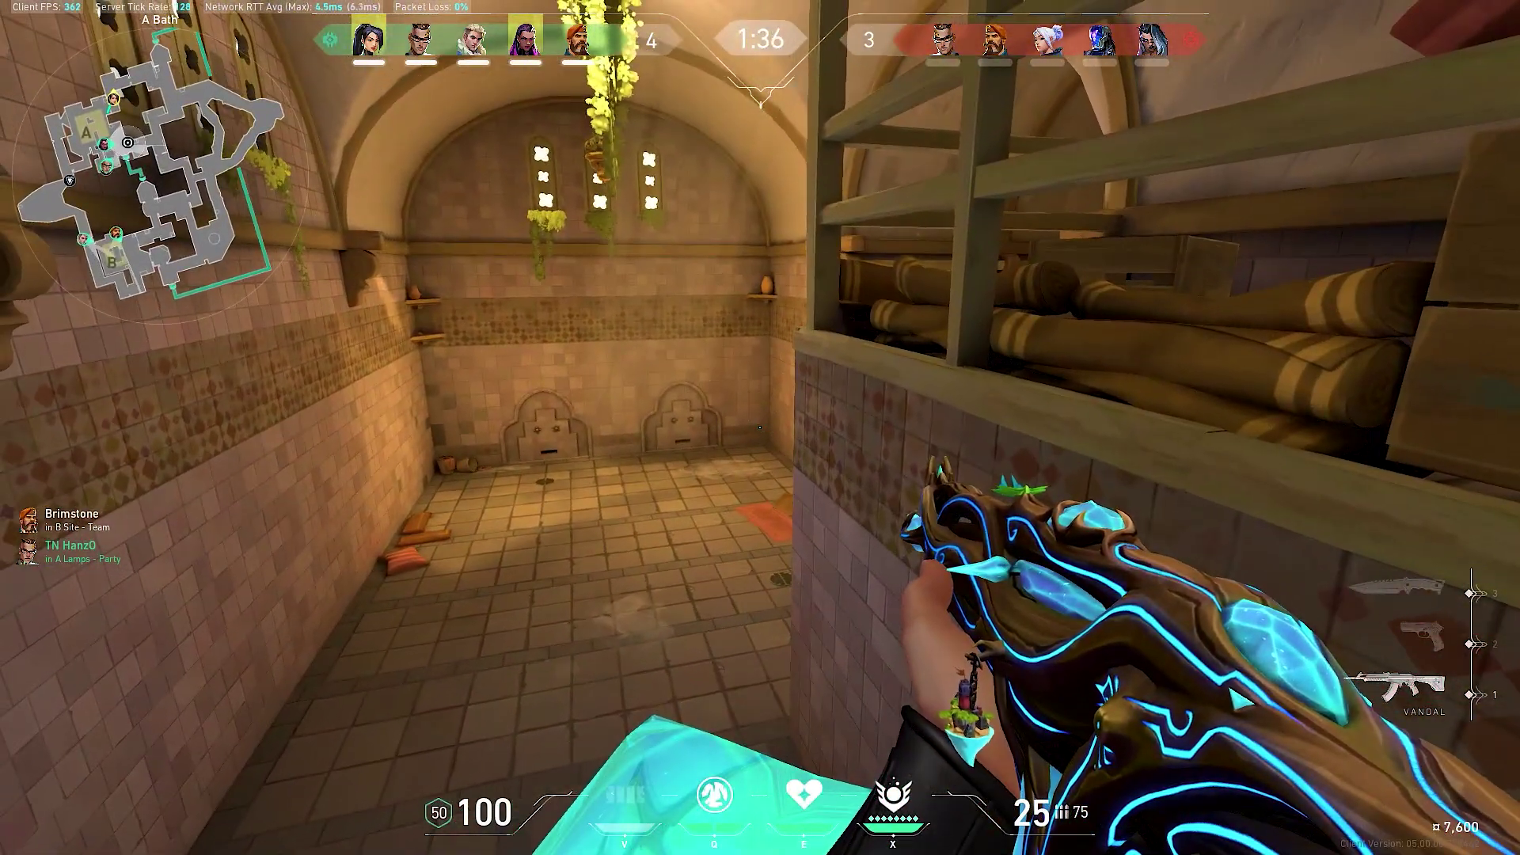
Push into A Bath, check the scoreboard, then buy a Barrier Orb and Heavy Shields.
{"action": "key", "text": "w"}
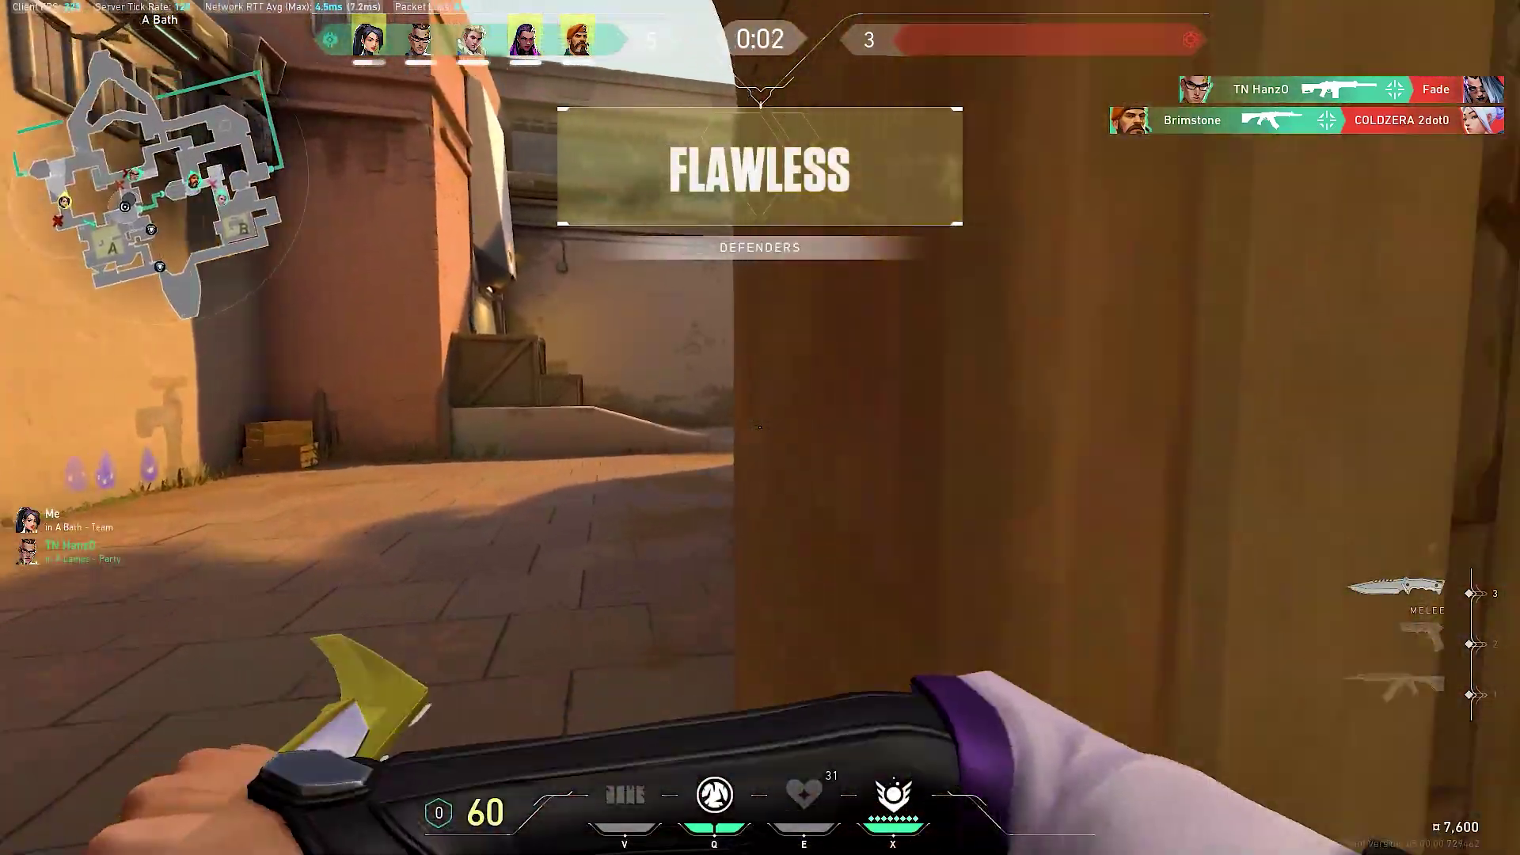
{"action": "key", "text": "Tab"}
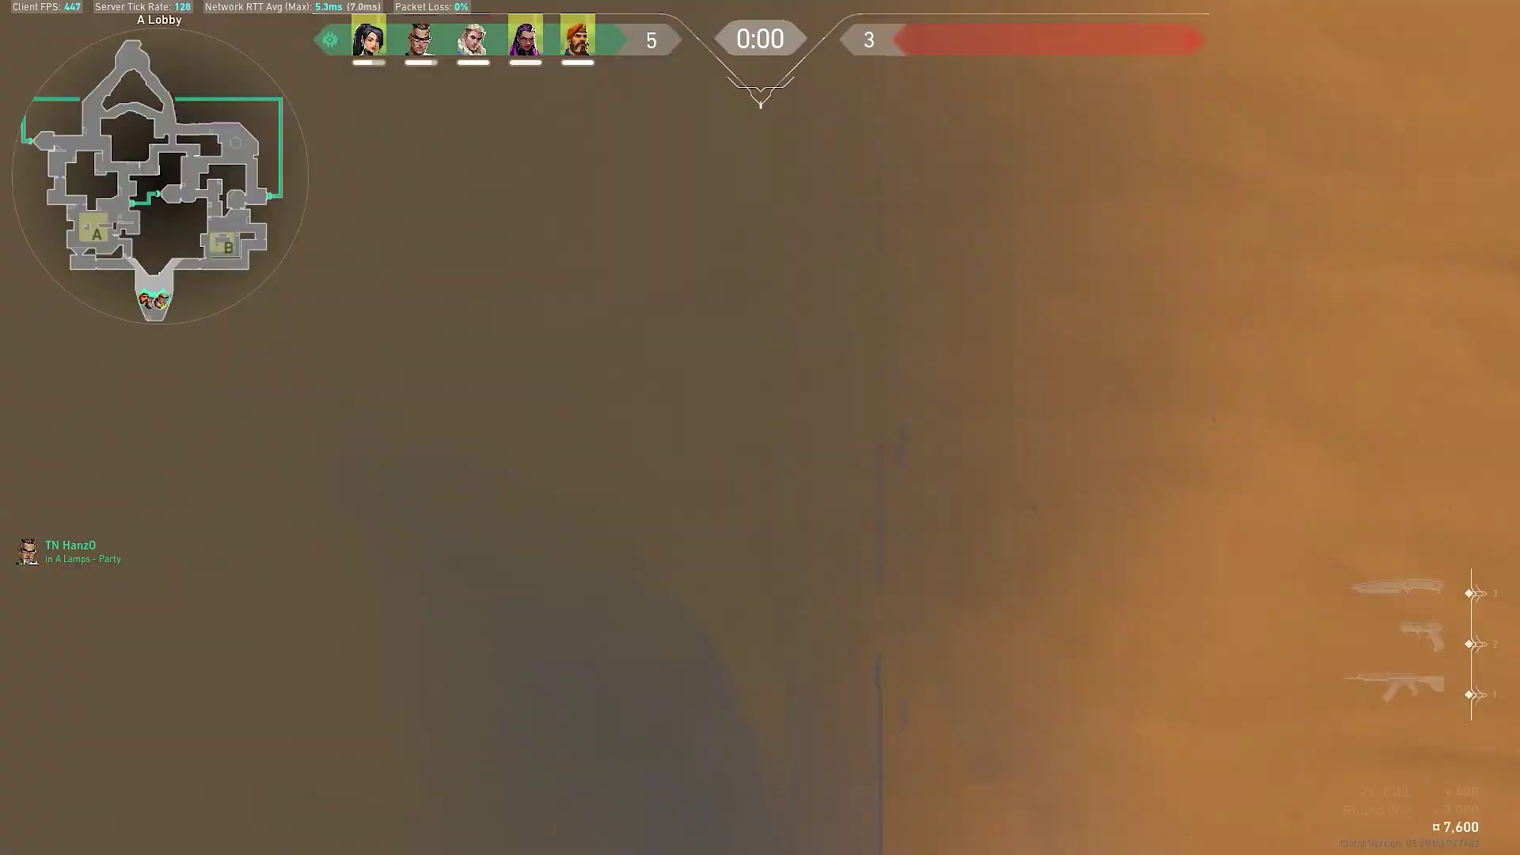
{"action": "key", "text": "b"}
{"action": "left_click", "coordinate": [573, 700]}
{"action": "left_click", "coordinate": [1140, 506]}
{"action": "key", "text": "b"}
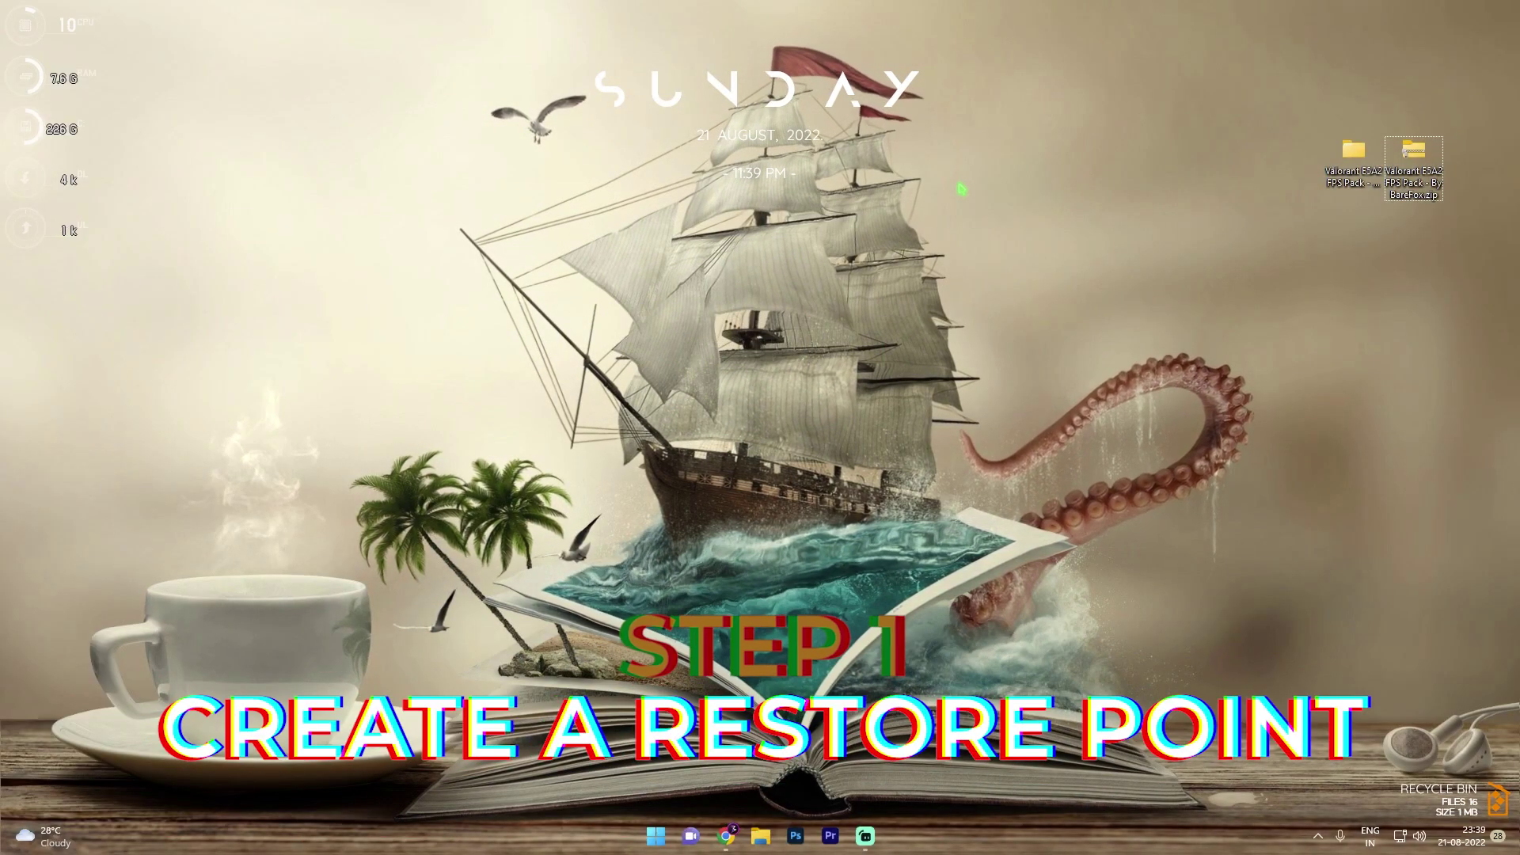
From the Create a restore point search result, turn on system protection for Local Disk (C:).
{"action": "key", "text": "super"}
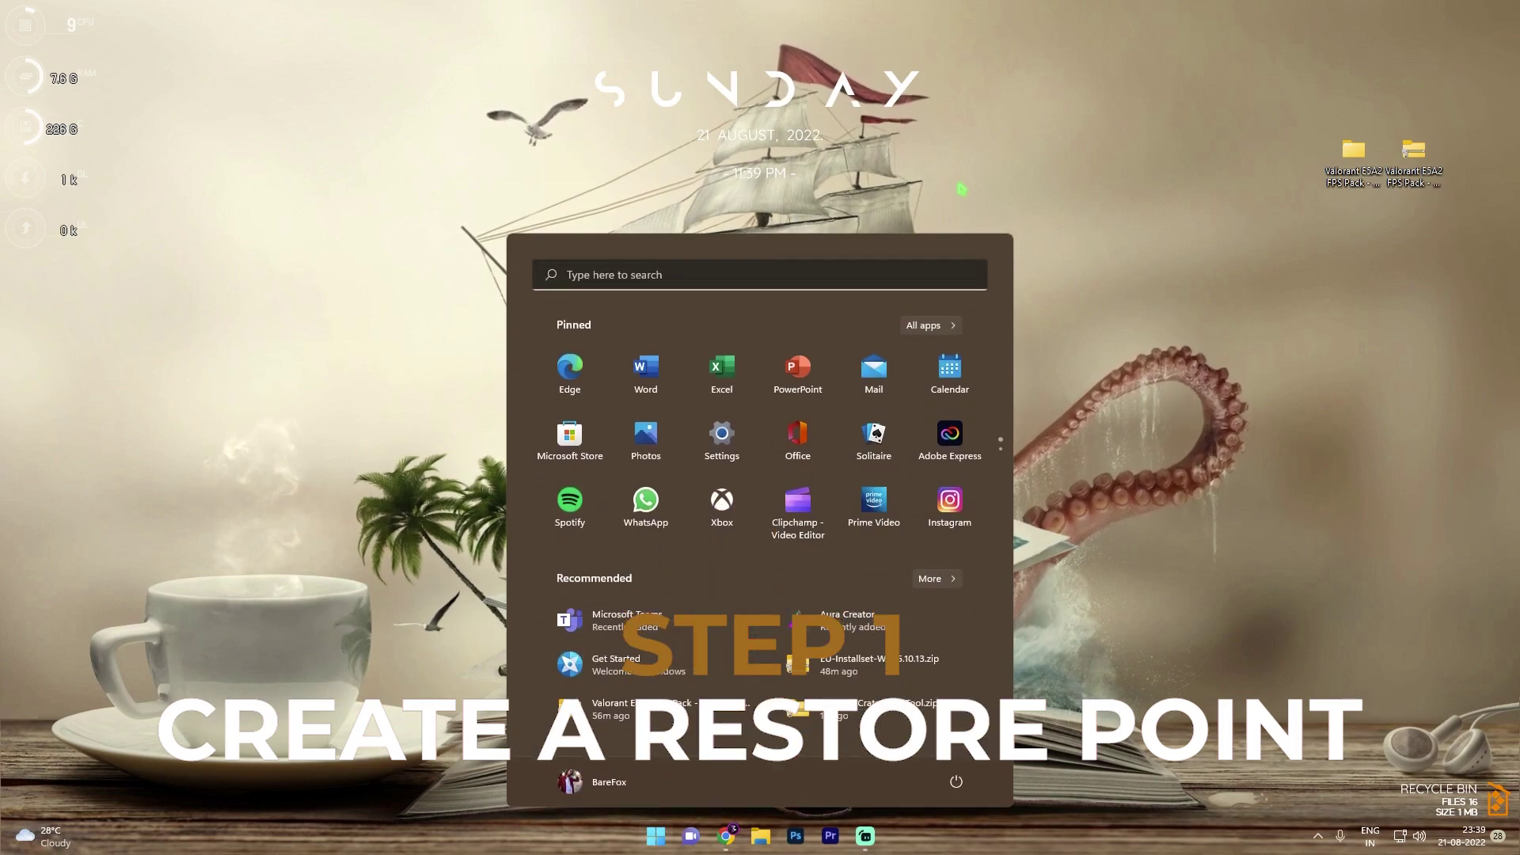
{"action": "type", "text": "create"}
{"action": "left_click", "coordinate": [561, 495]}
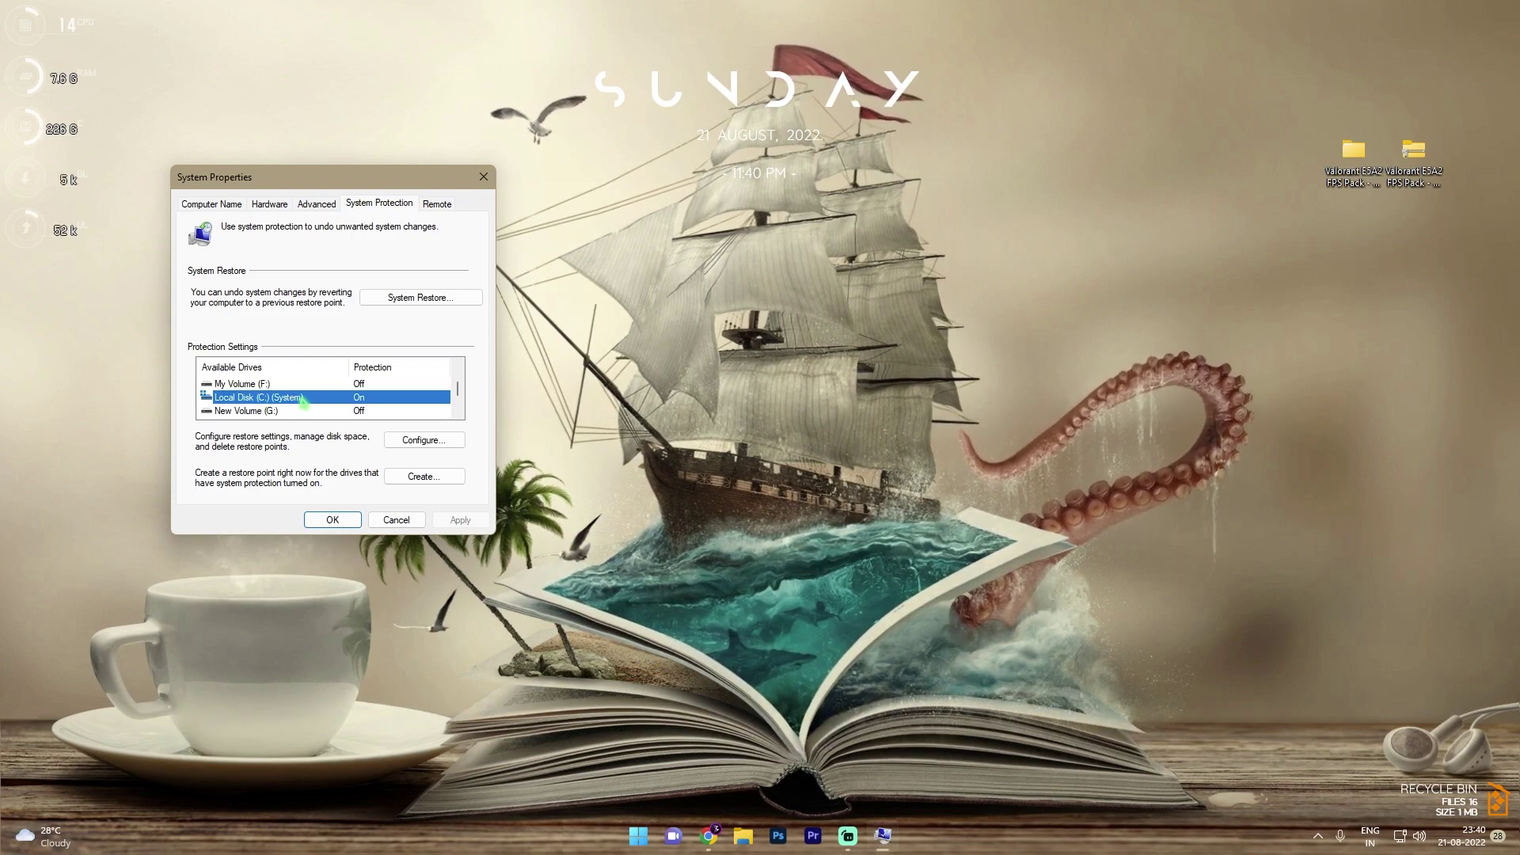
{"action": "left_click", "coordinate": [402, 439]}
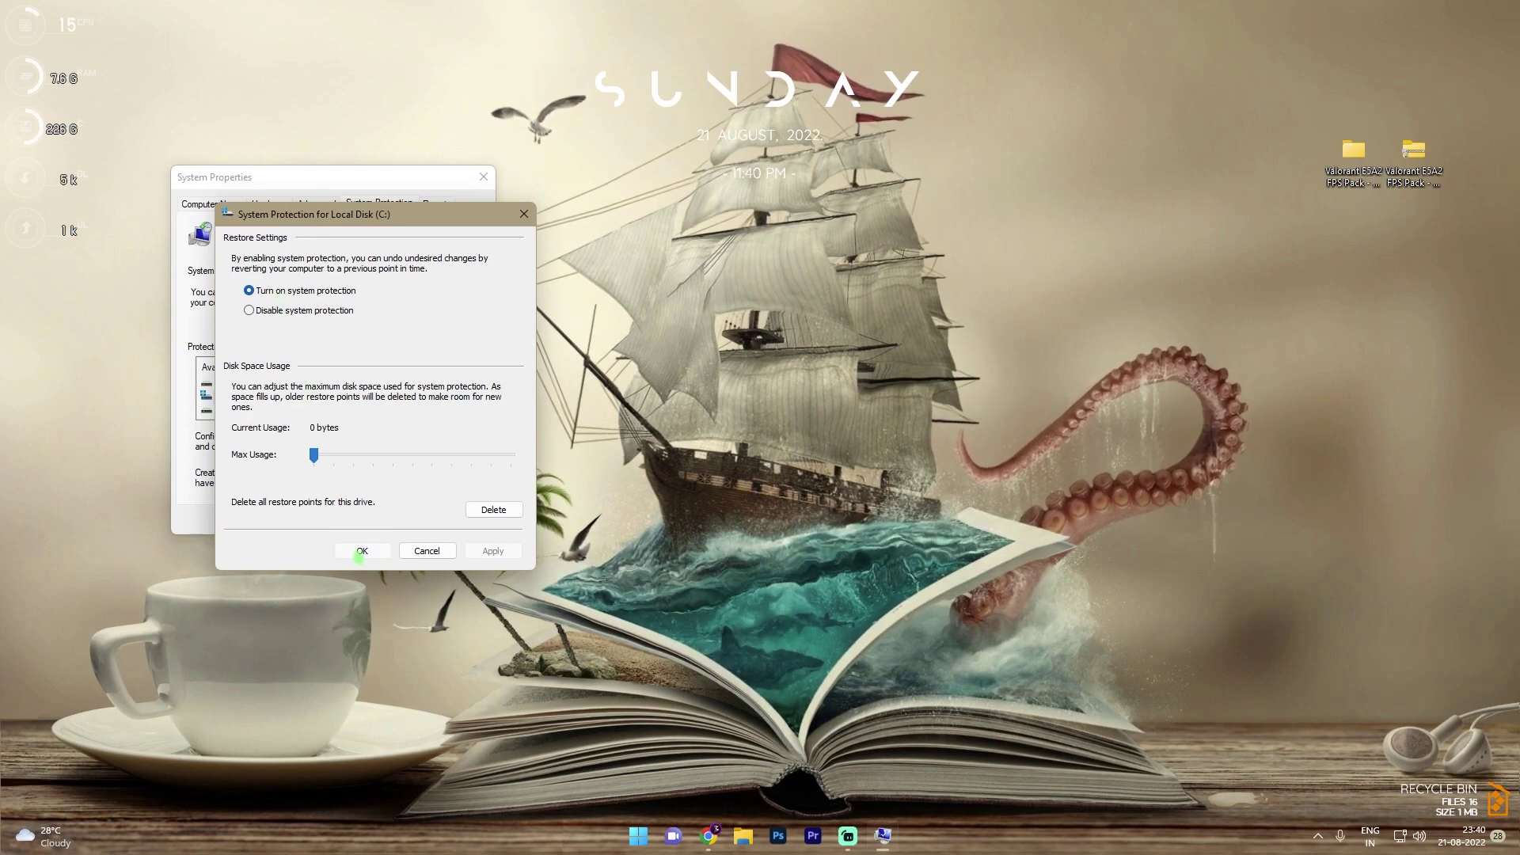
{"action": "left_click", "coordinate": [360, 553]}
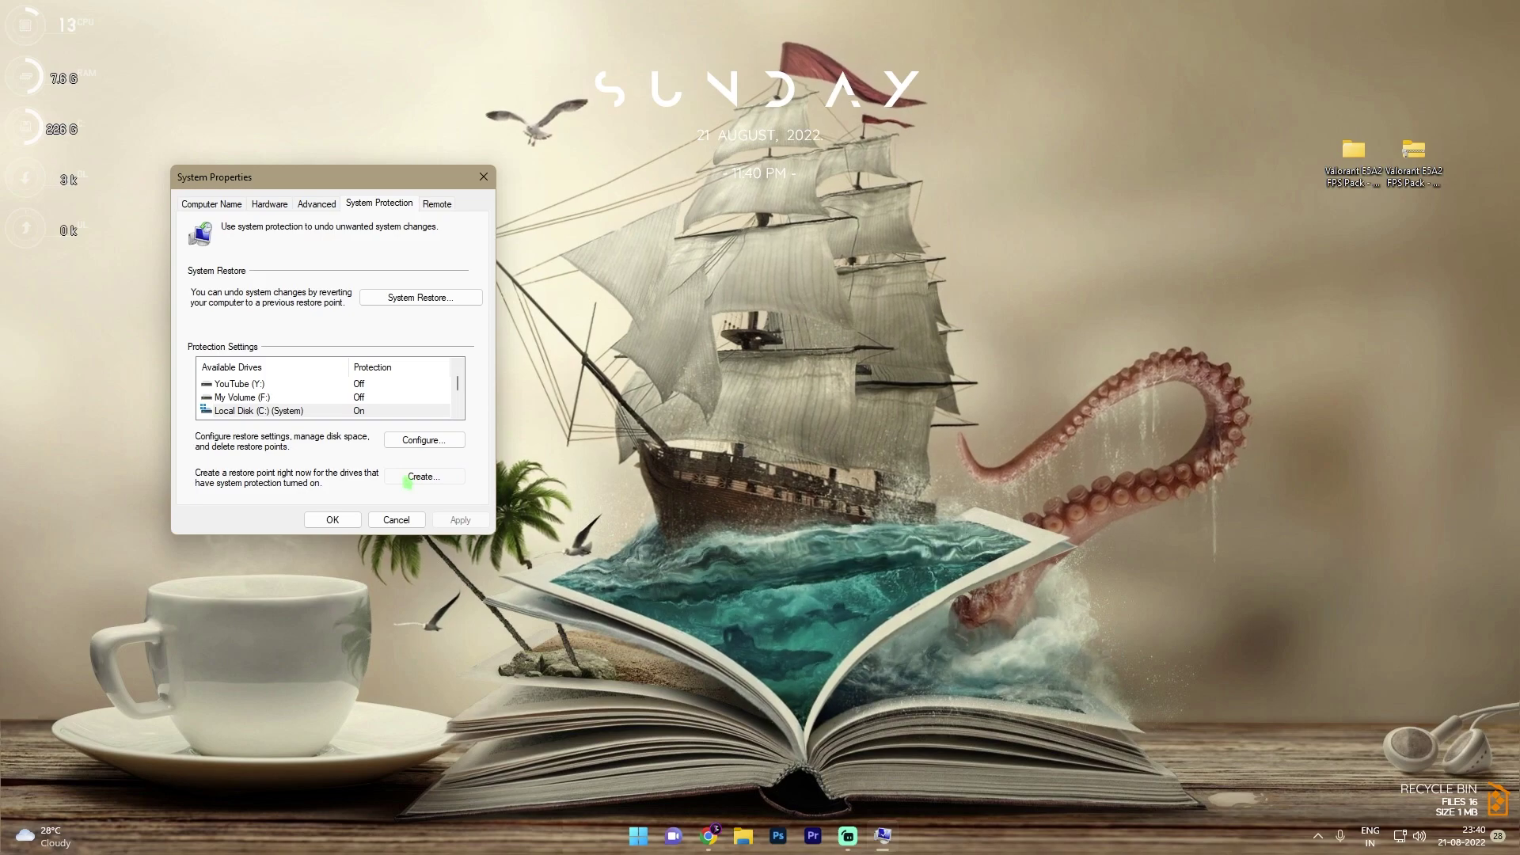
Create a restore point named 'Valorant', dismiss the success message, and close System Properties.
{"action": "left_click", "coordinate": [406, 479]}
{"action": "type", "text": "Valorant"}
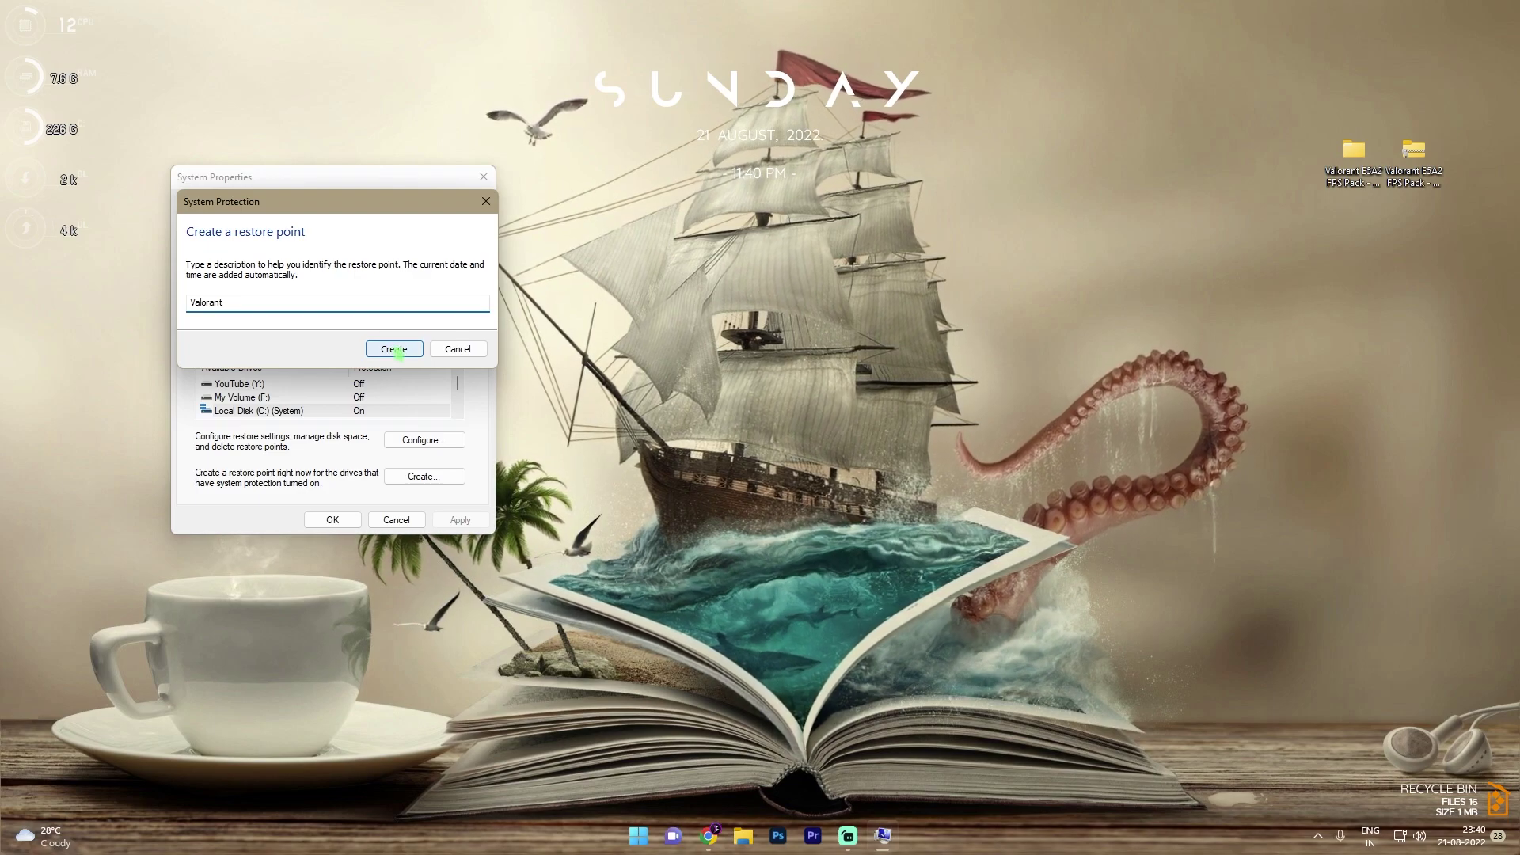
{"action": "left_click", "coordinate": [393, 350]}
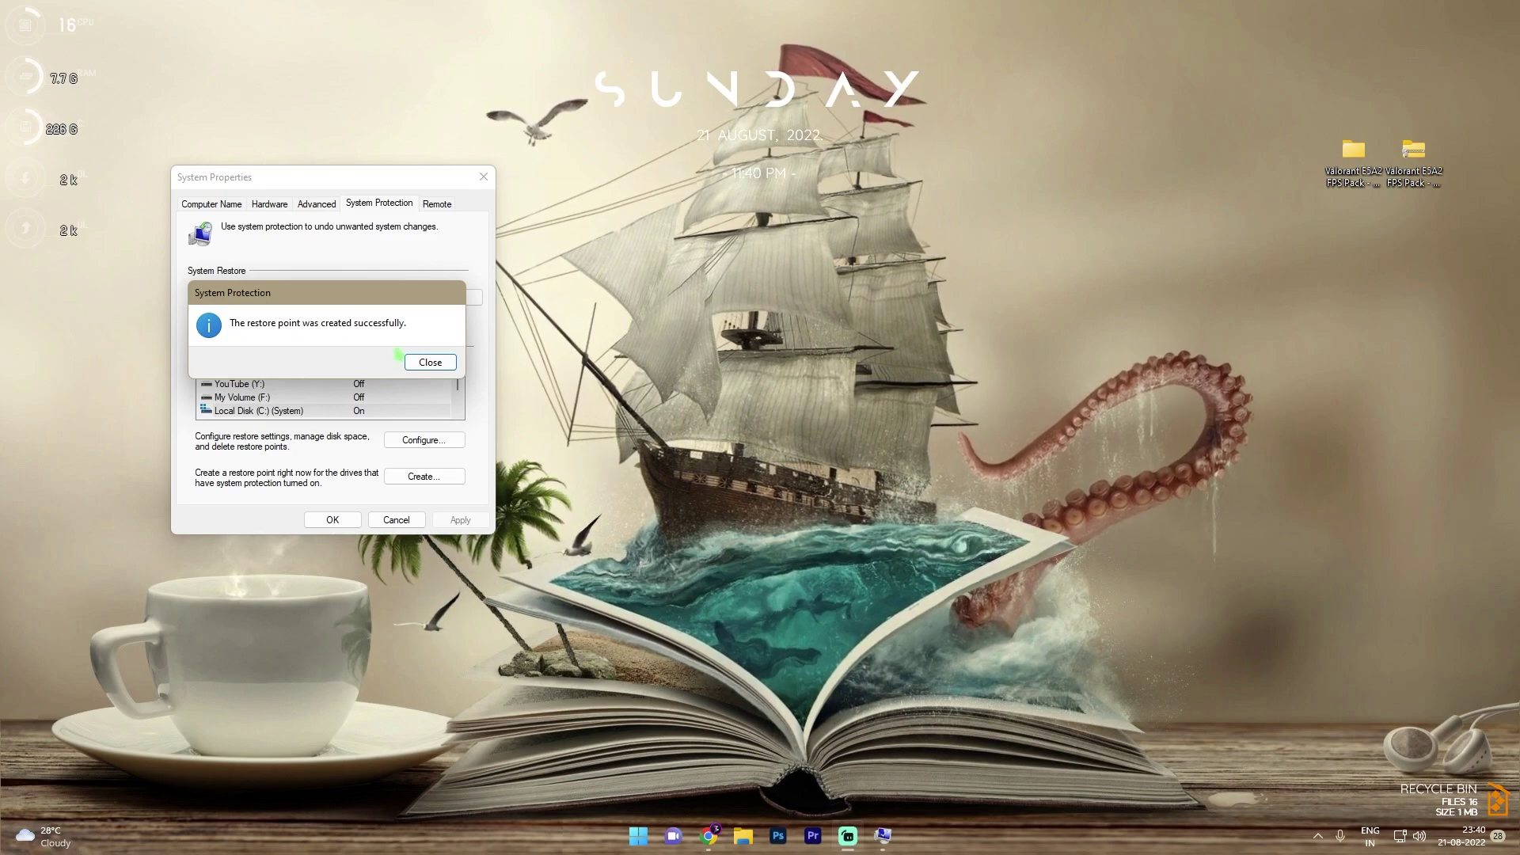
{"action": "left_click", "coordinate": [432, 363]}
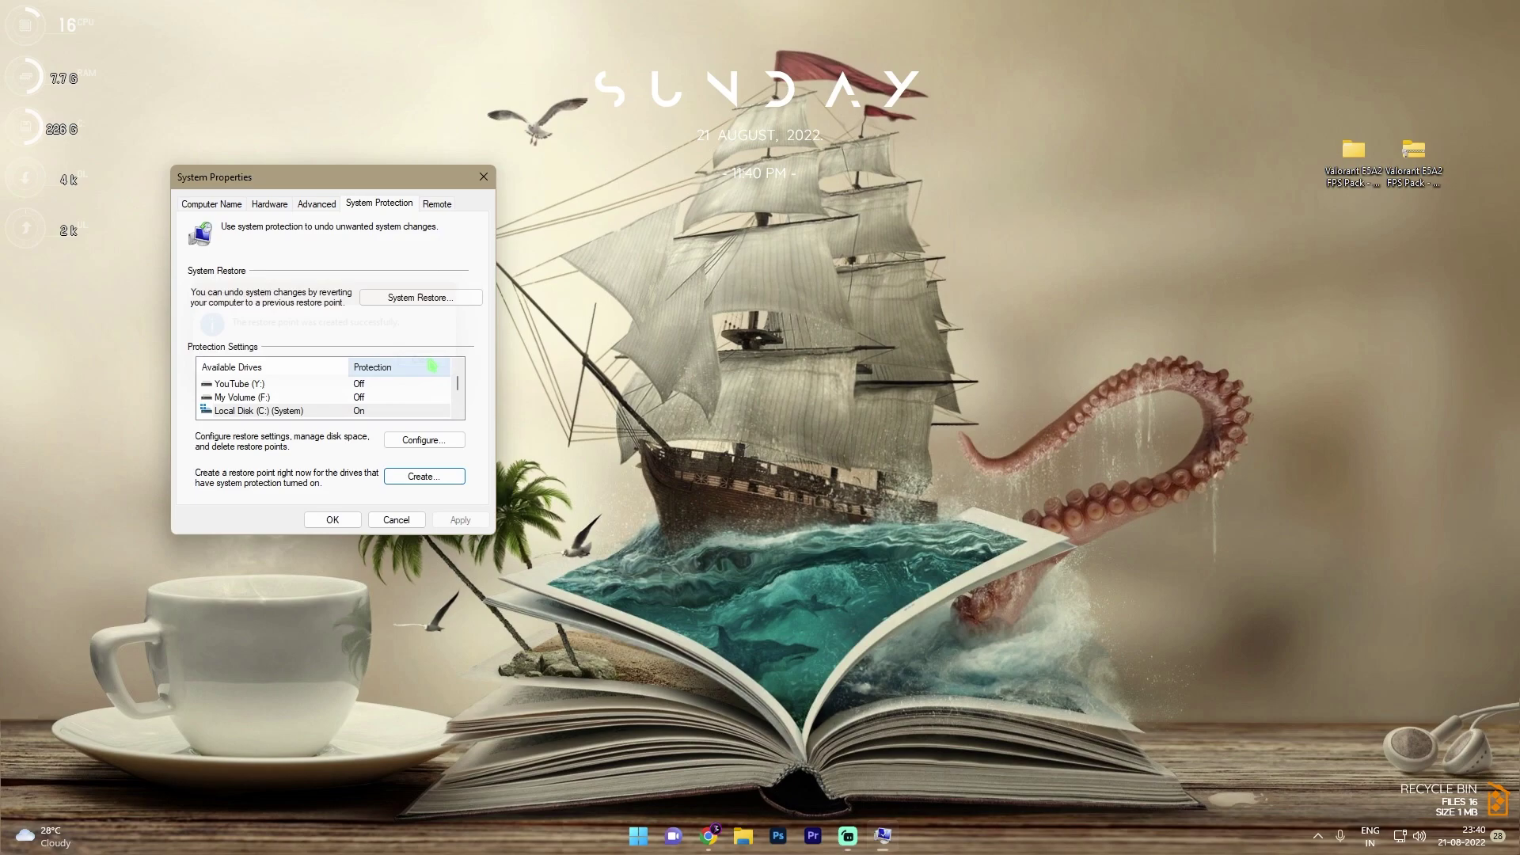
{"action": "left_click", "coordinate": [483, 177]}
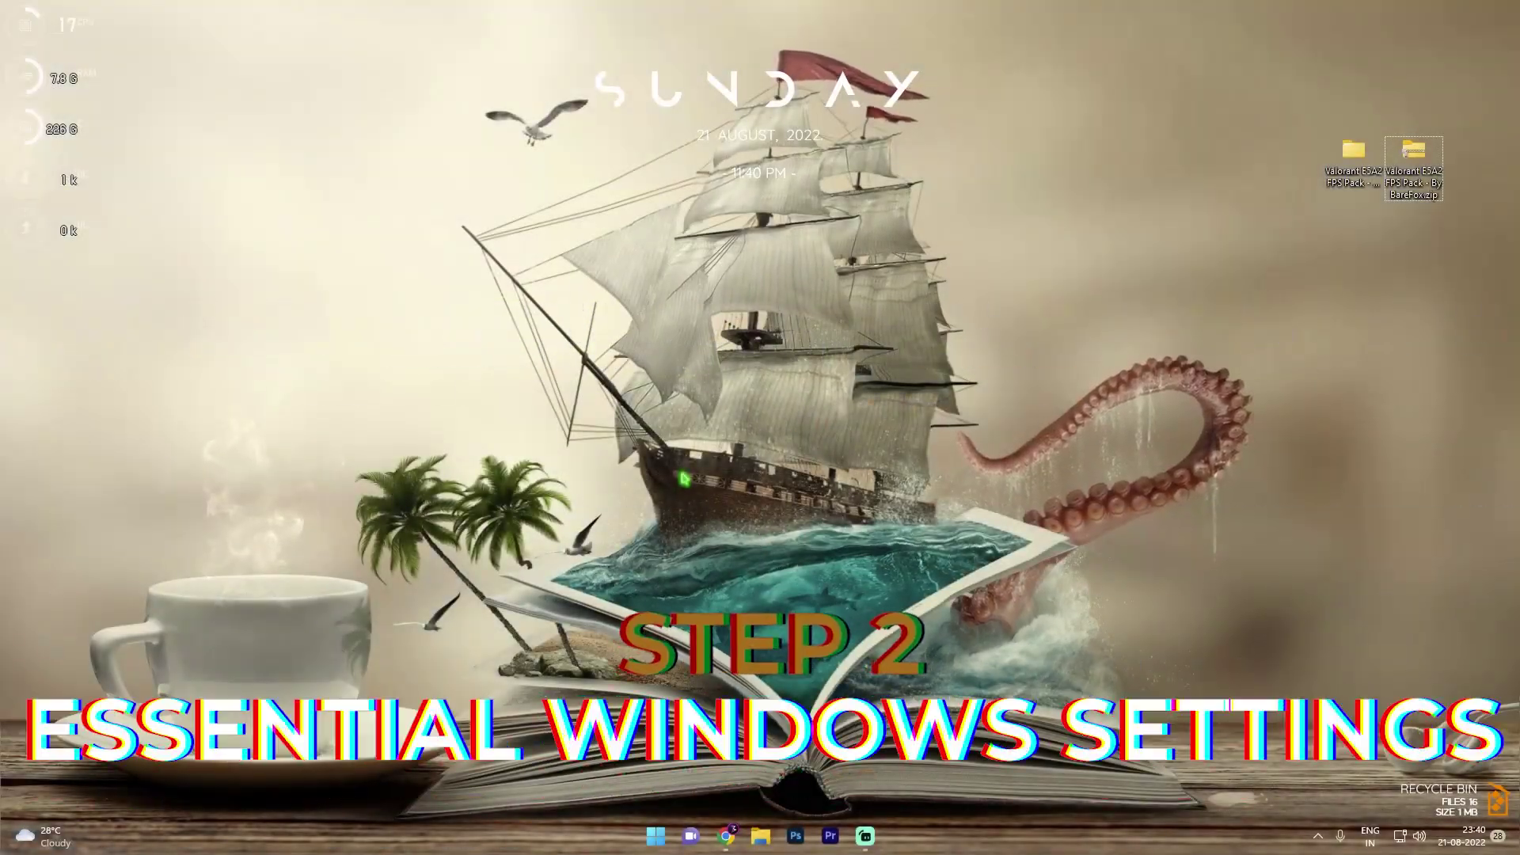
Search Start for 'game mode' settings and confirm Game Mode is switched on.
{"action": "key", "text": "super"}
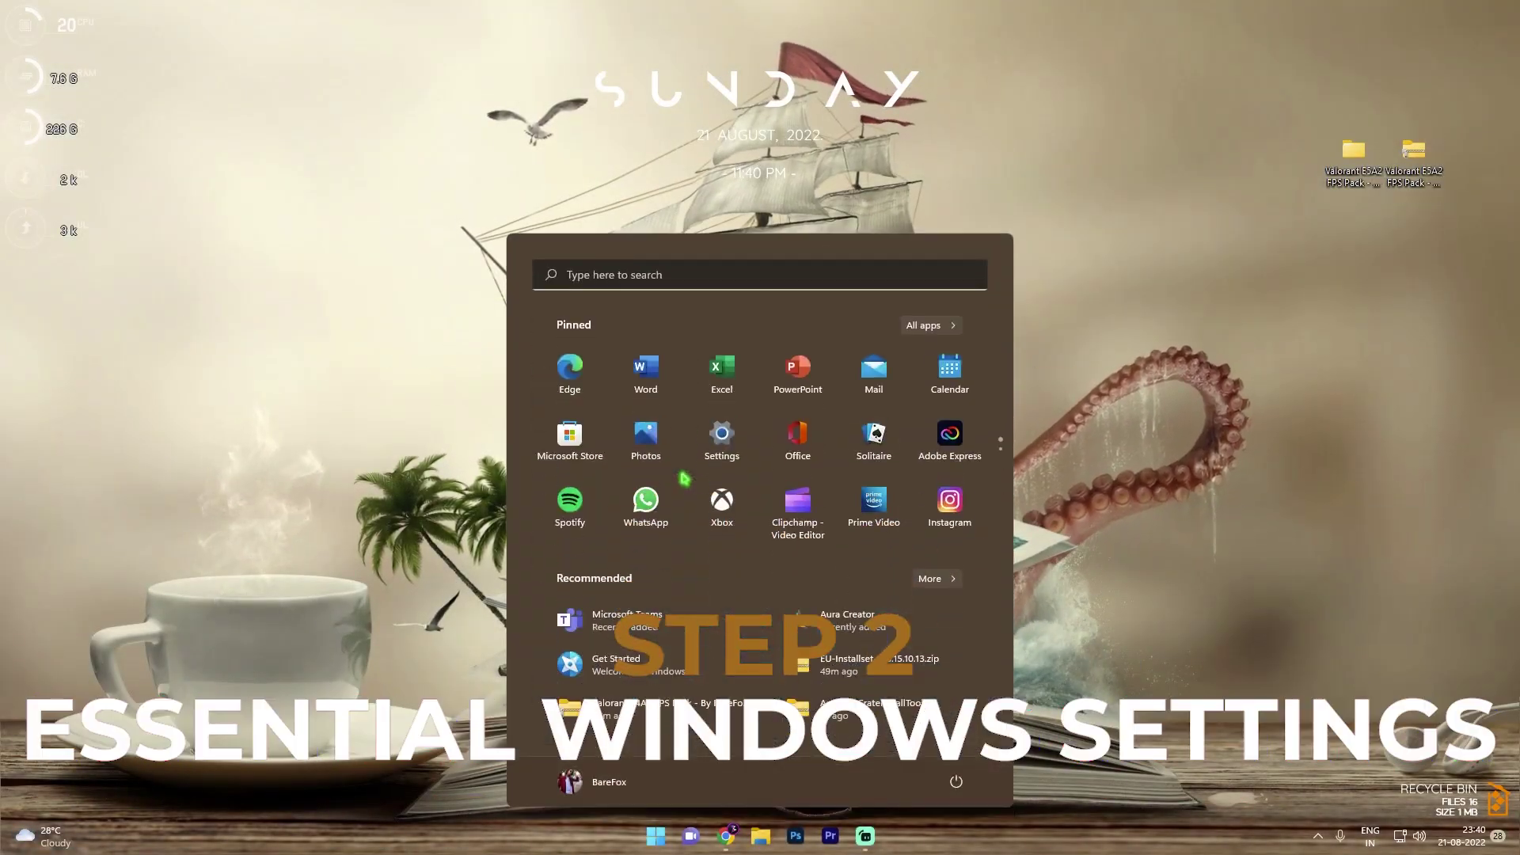
{"action": "type", "text": "game mode"}
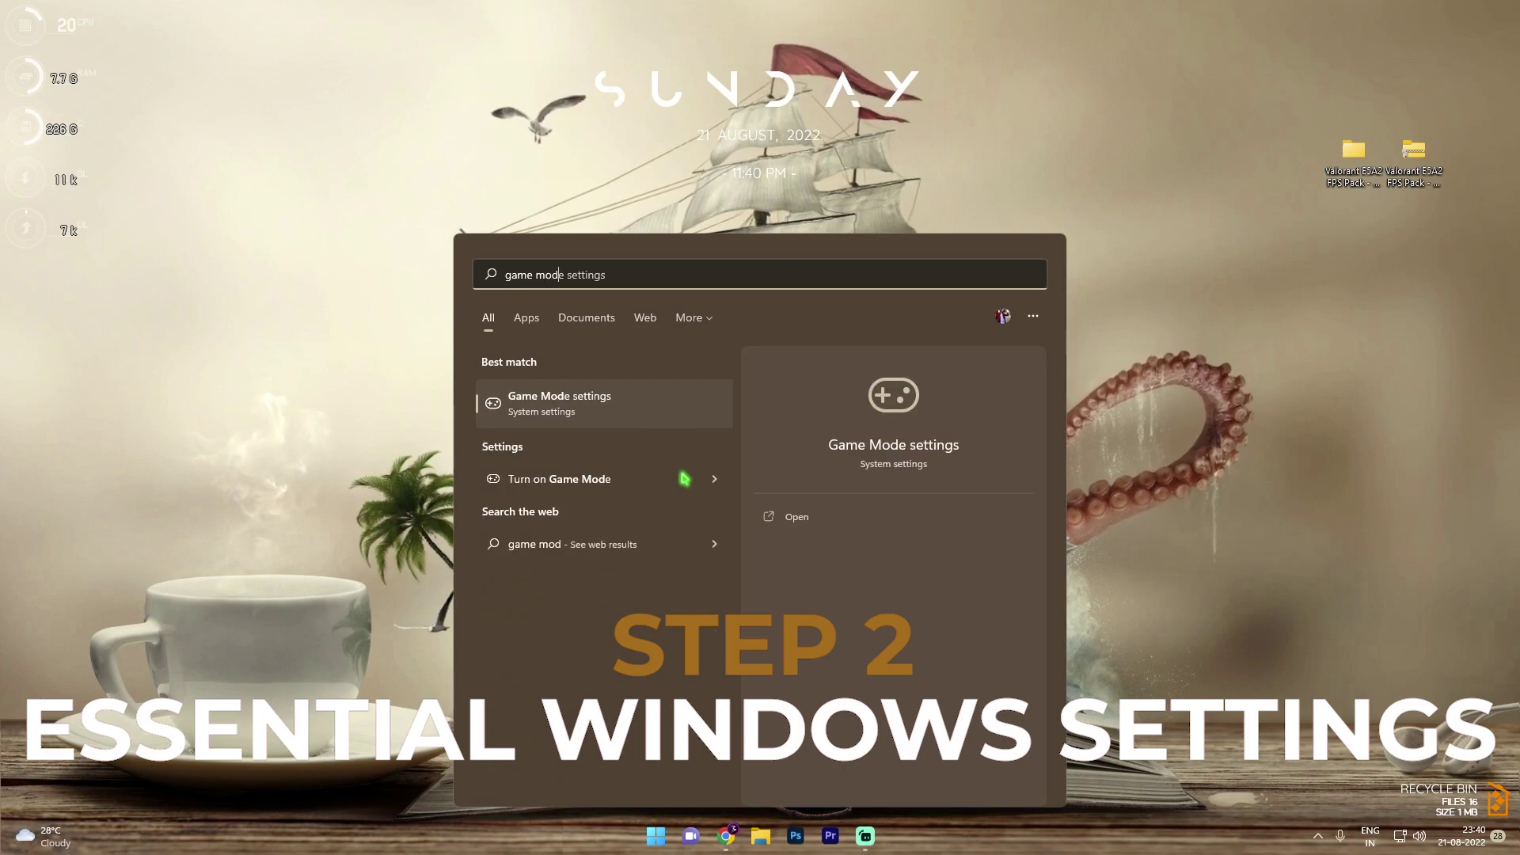
{"action": "left_click", "coordinate": [683, 478]}
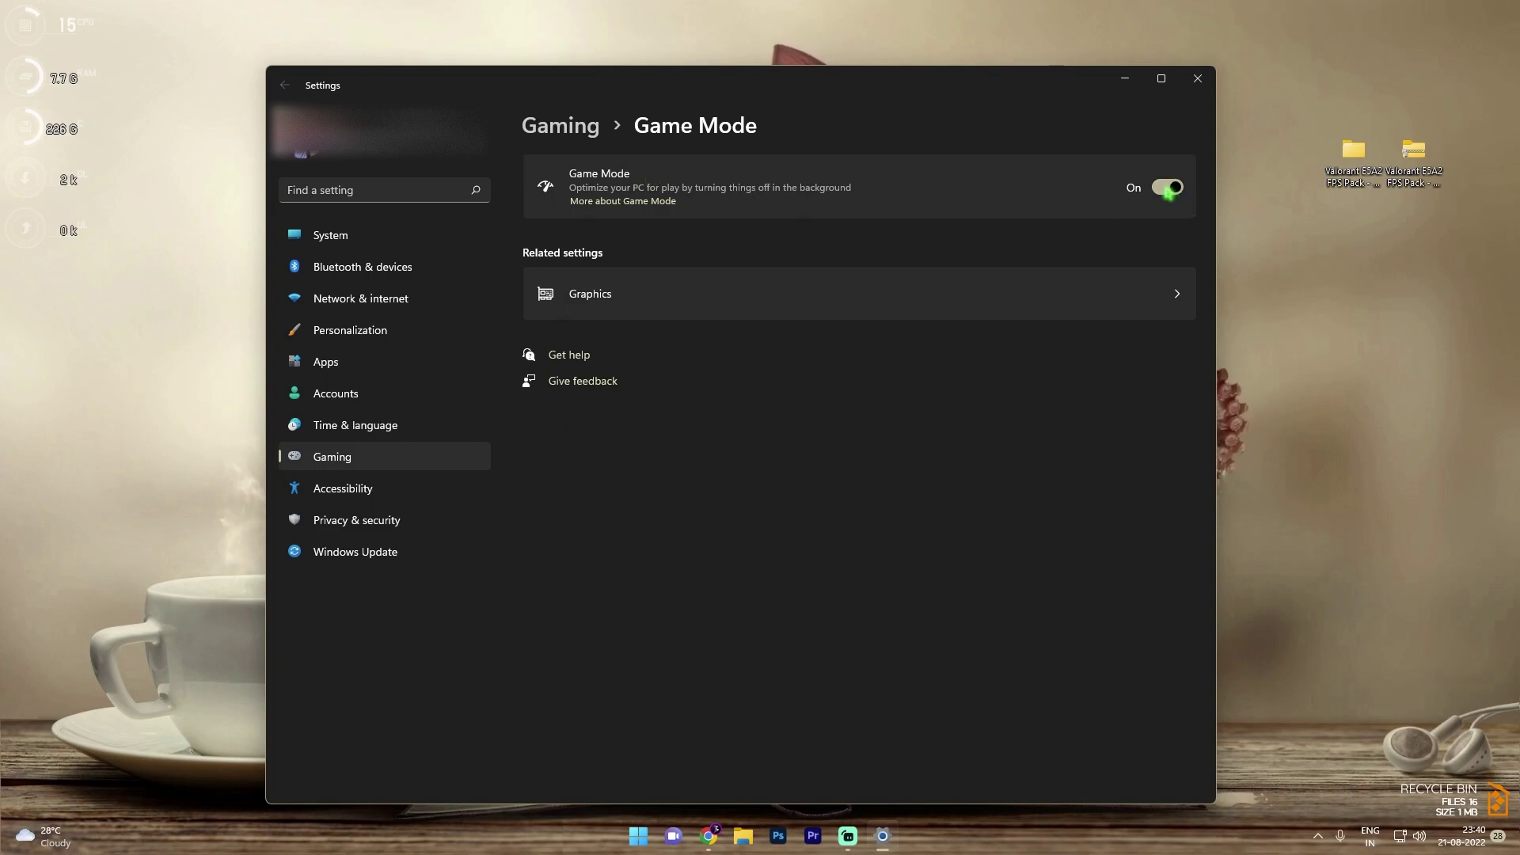
Add C:\Riot Games\VALORANT\live\VALORANT.exe to the Graphics app list.
{"action": "left_click", "coordinate": [636, 315]}
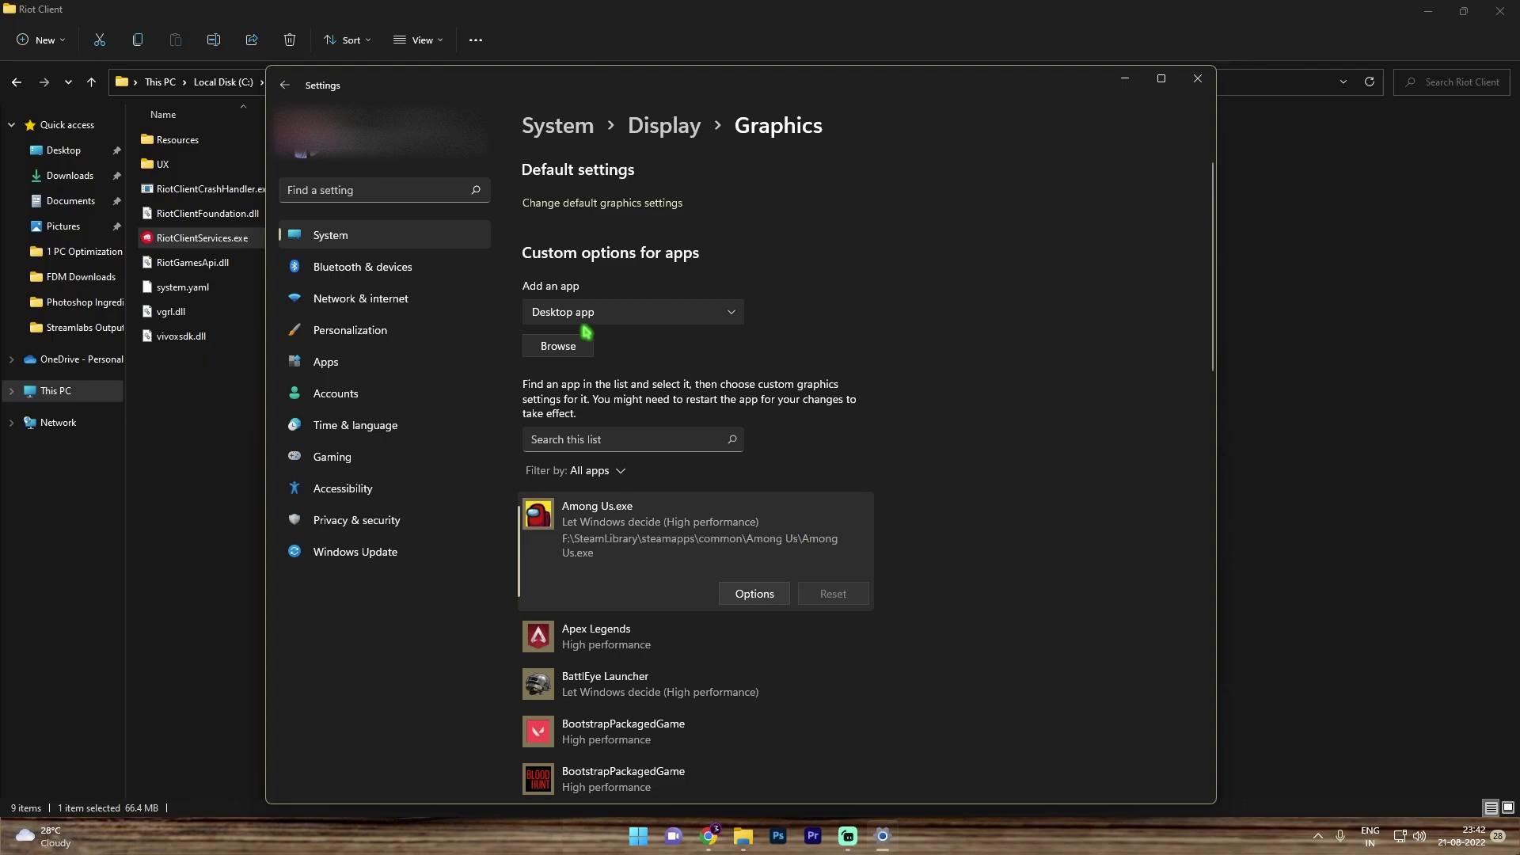
{"action": "left_click", "coordinate": [566, 345]}
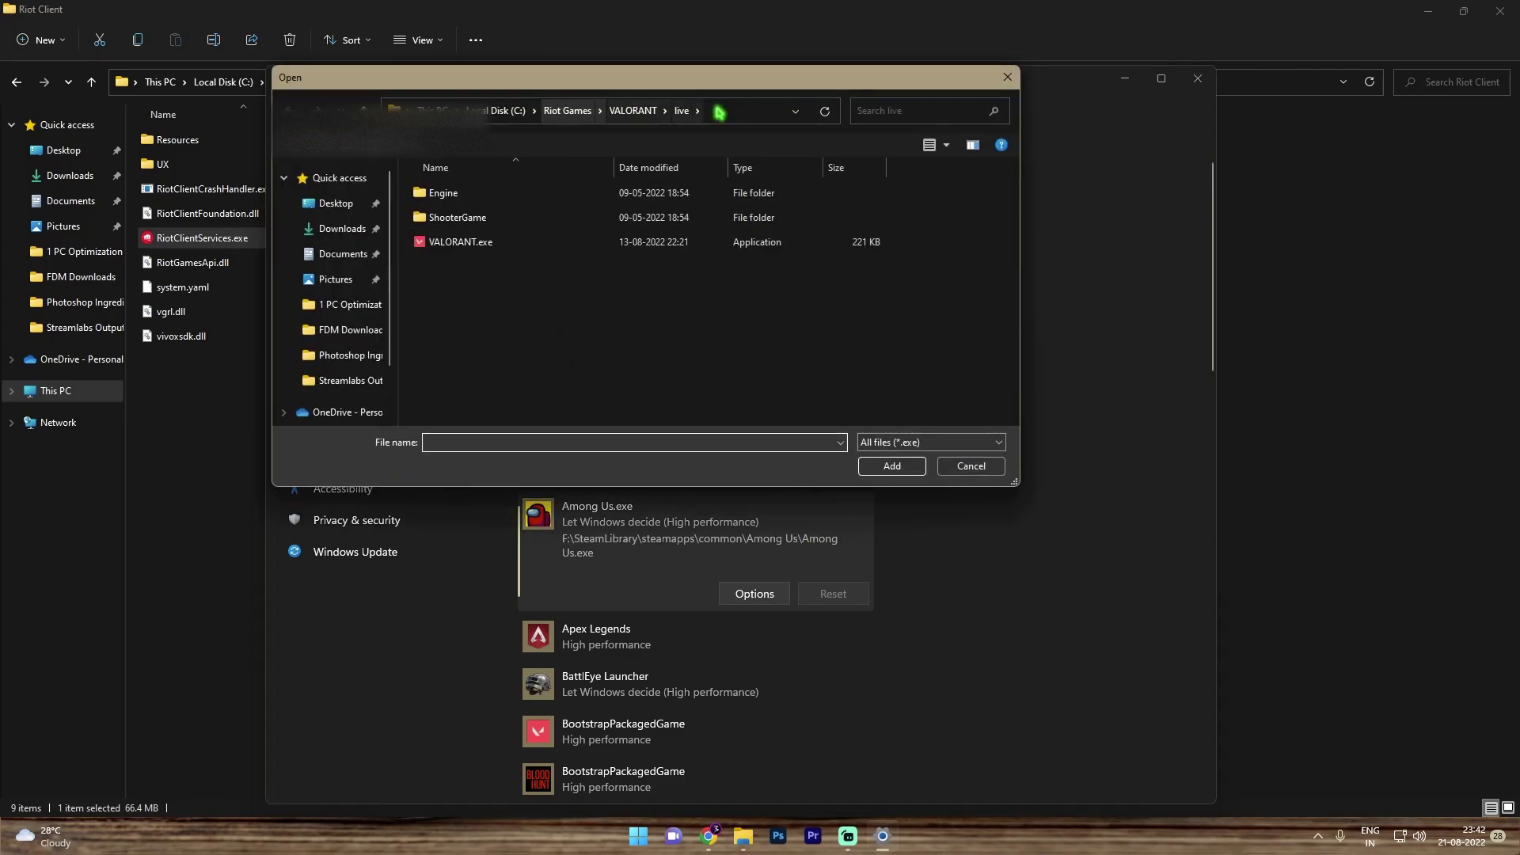
{"action": "left_click", "coordinate": [451, 245]}
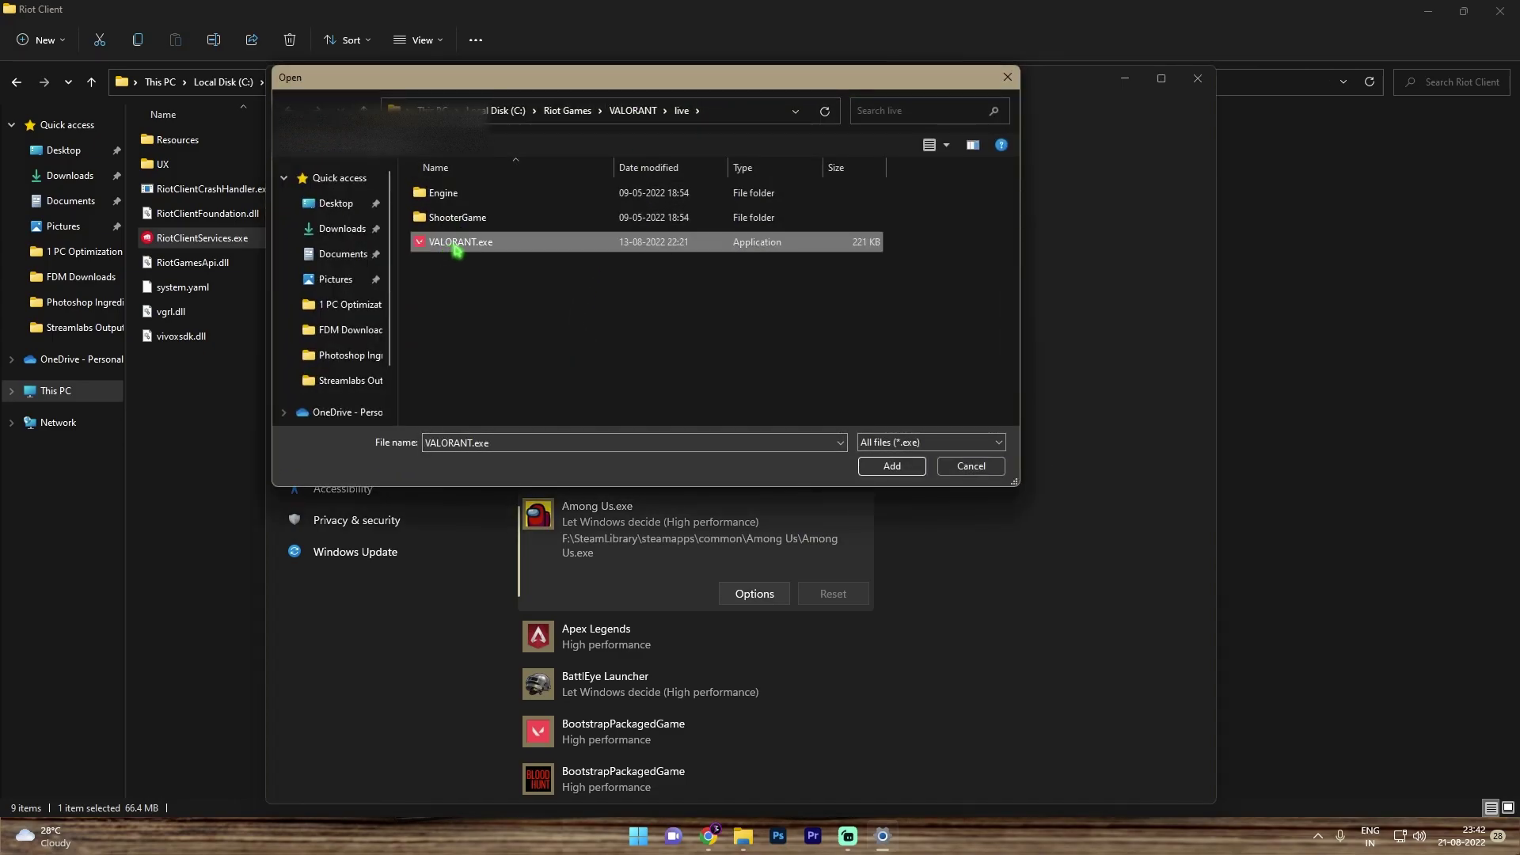
{"action": "left_click", "coordinate": [637, 112]}
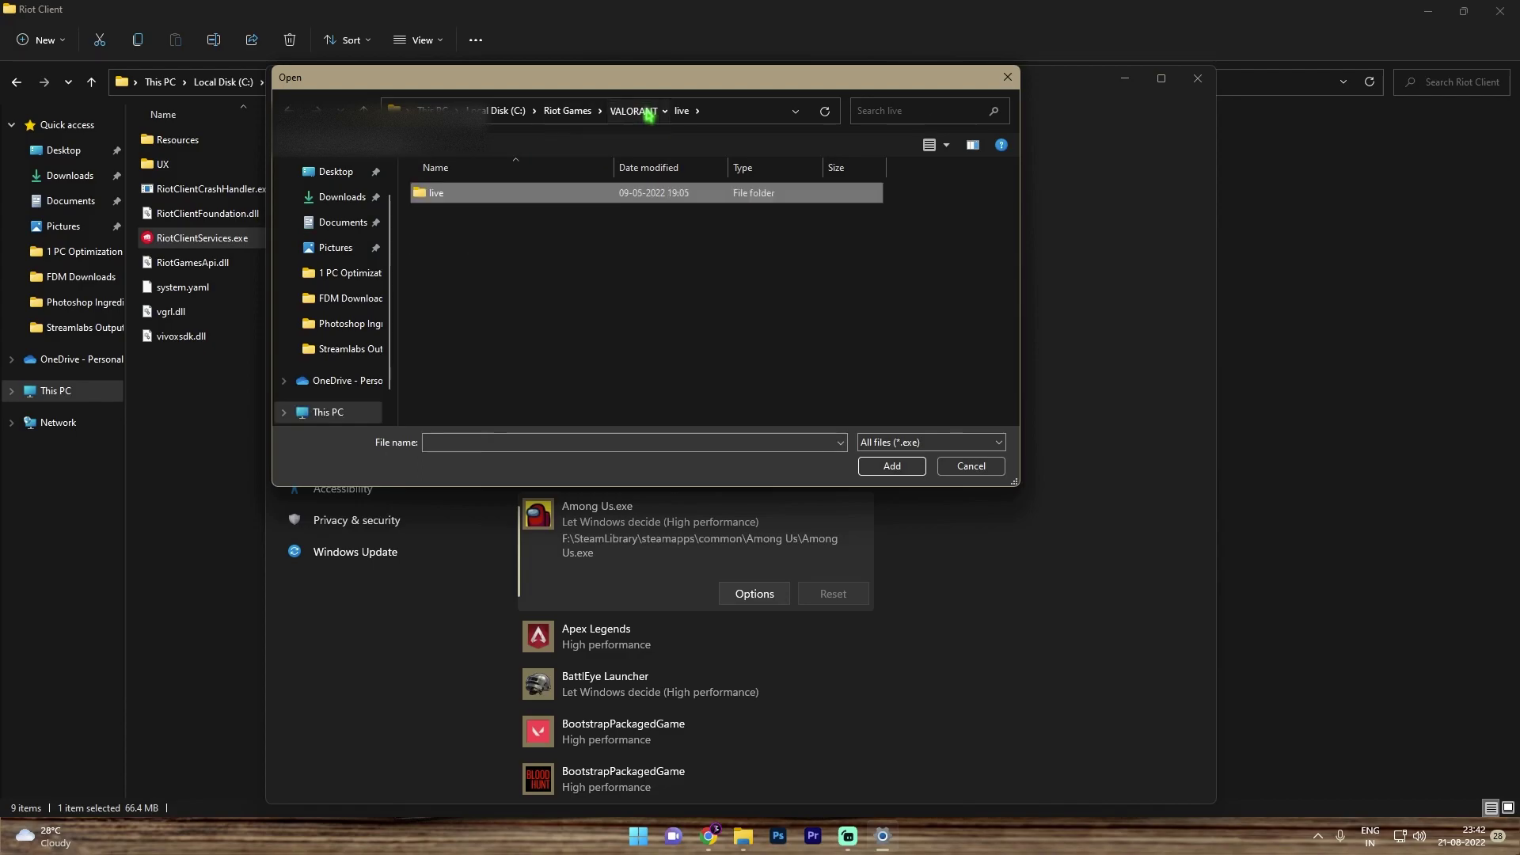
{"action": "left_click", "coordinate": [568, 111]}
{"action": "double_click", "coordinate": [511, 224]}
{"action": "double_click", "coordinate": [459, 195]}
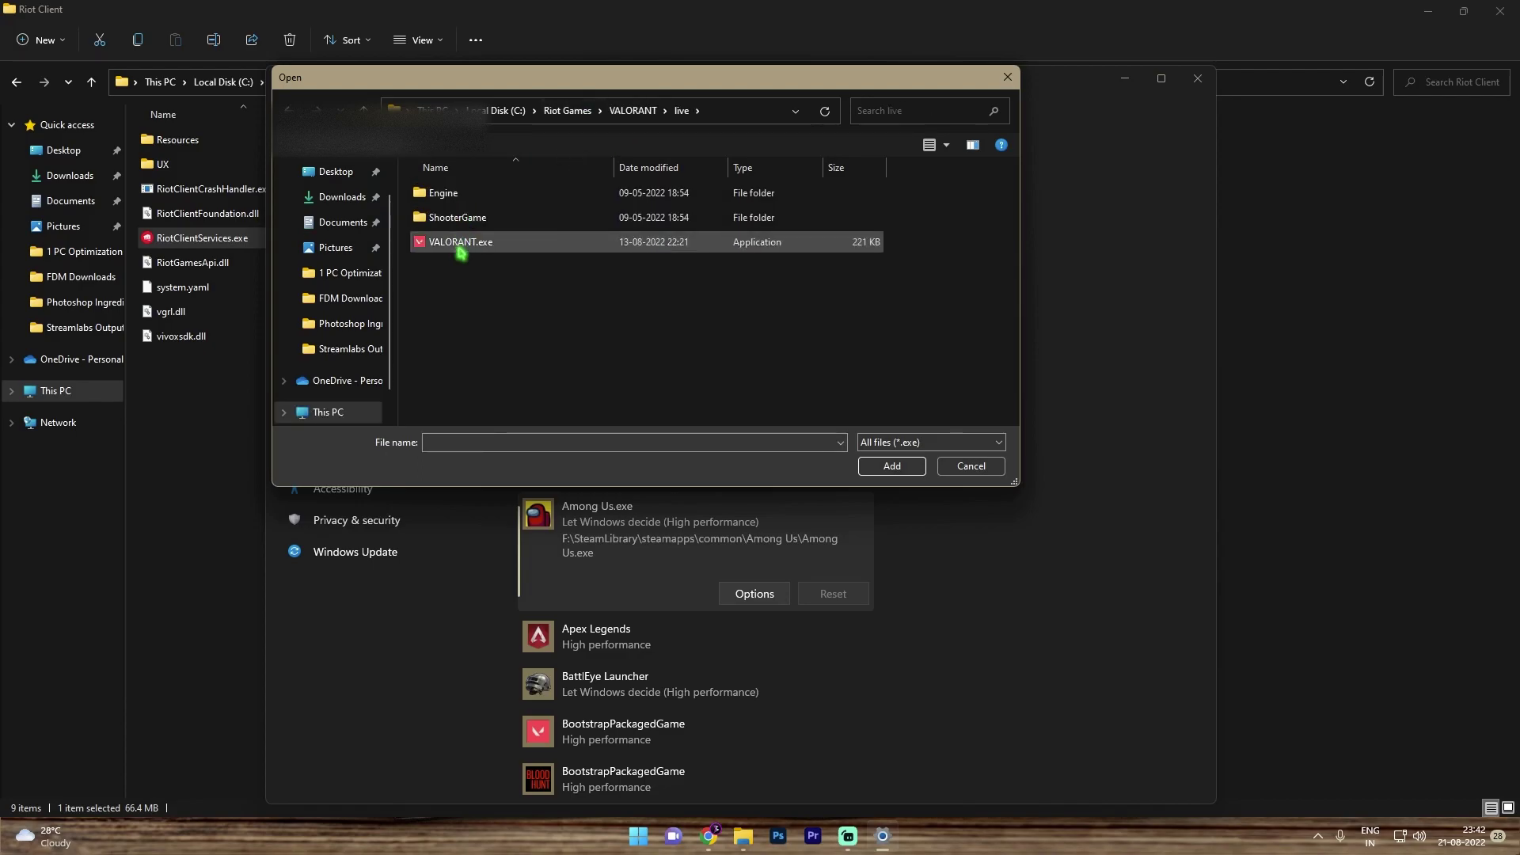
{"action": "left_click", "coordinate": [460, 243]}
{"action": "left_click", "coordinate": [891, 465]}
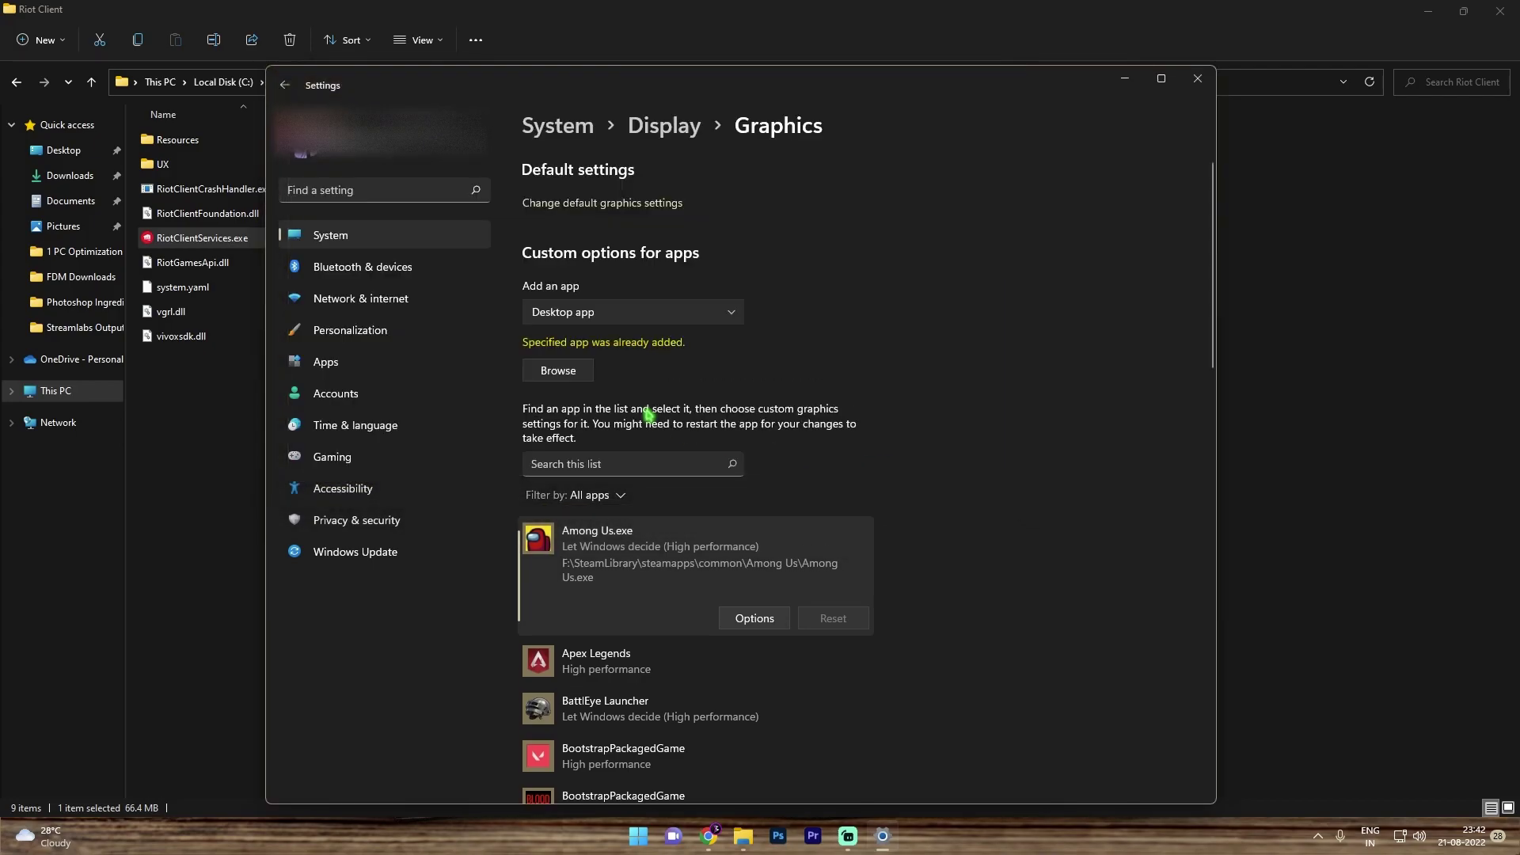
Save High performance as VALORANT.exe's graphics preference and close Settings.
{"action": "scroll", "coordinate": [554, 602], "scroll_direction": "down", "scroll_amount": 2}
{"action": "left_click", "coordinate": [638, 570]}
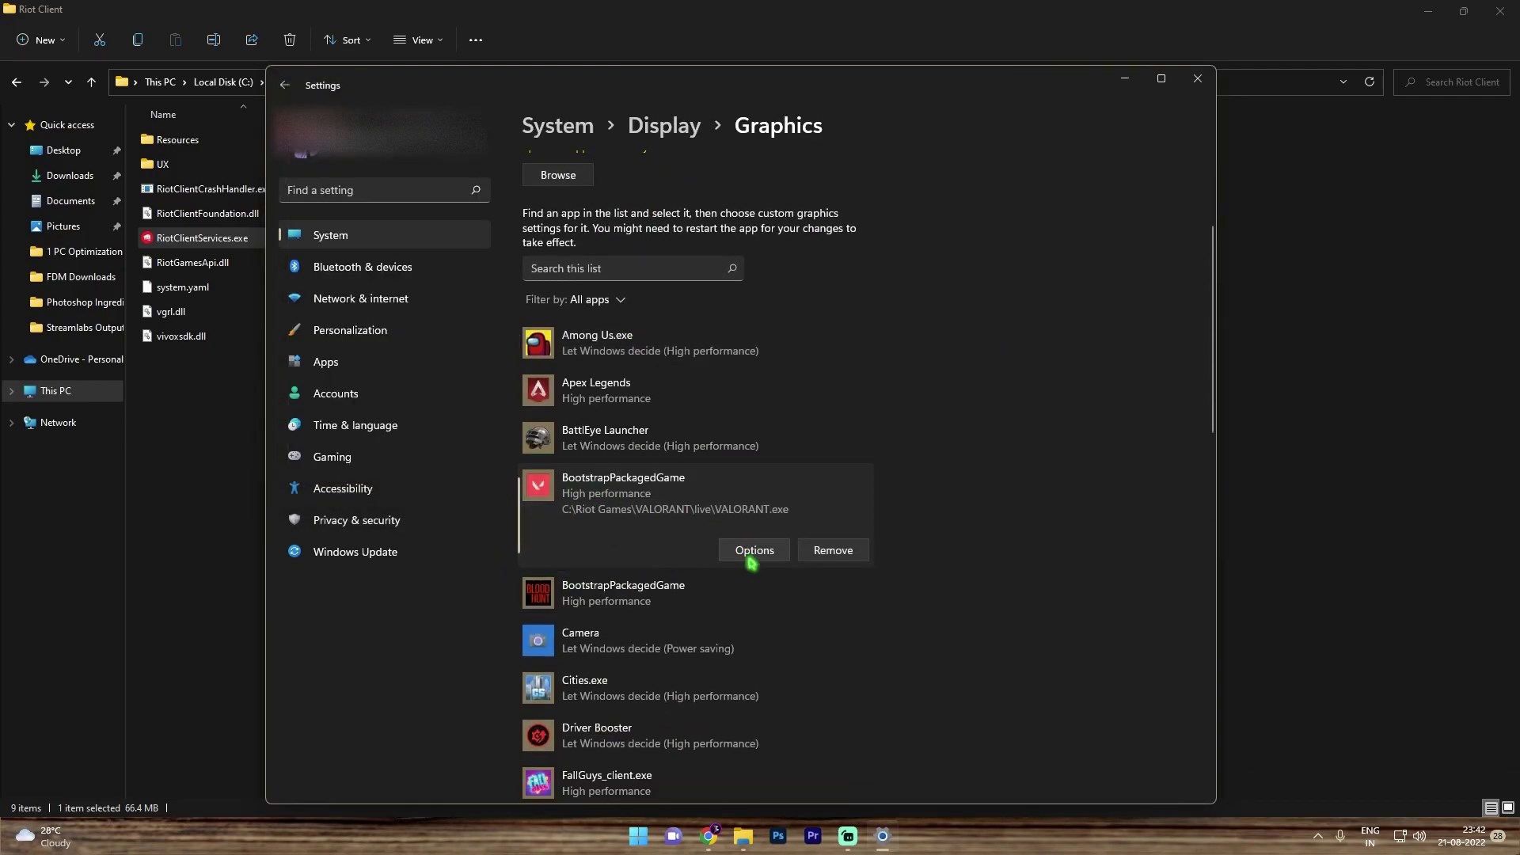
{"action": "left_click", "coordinate": [751, 554]}
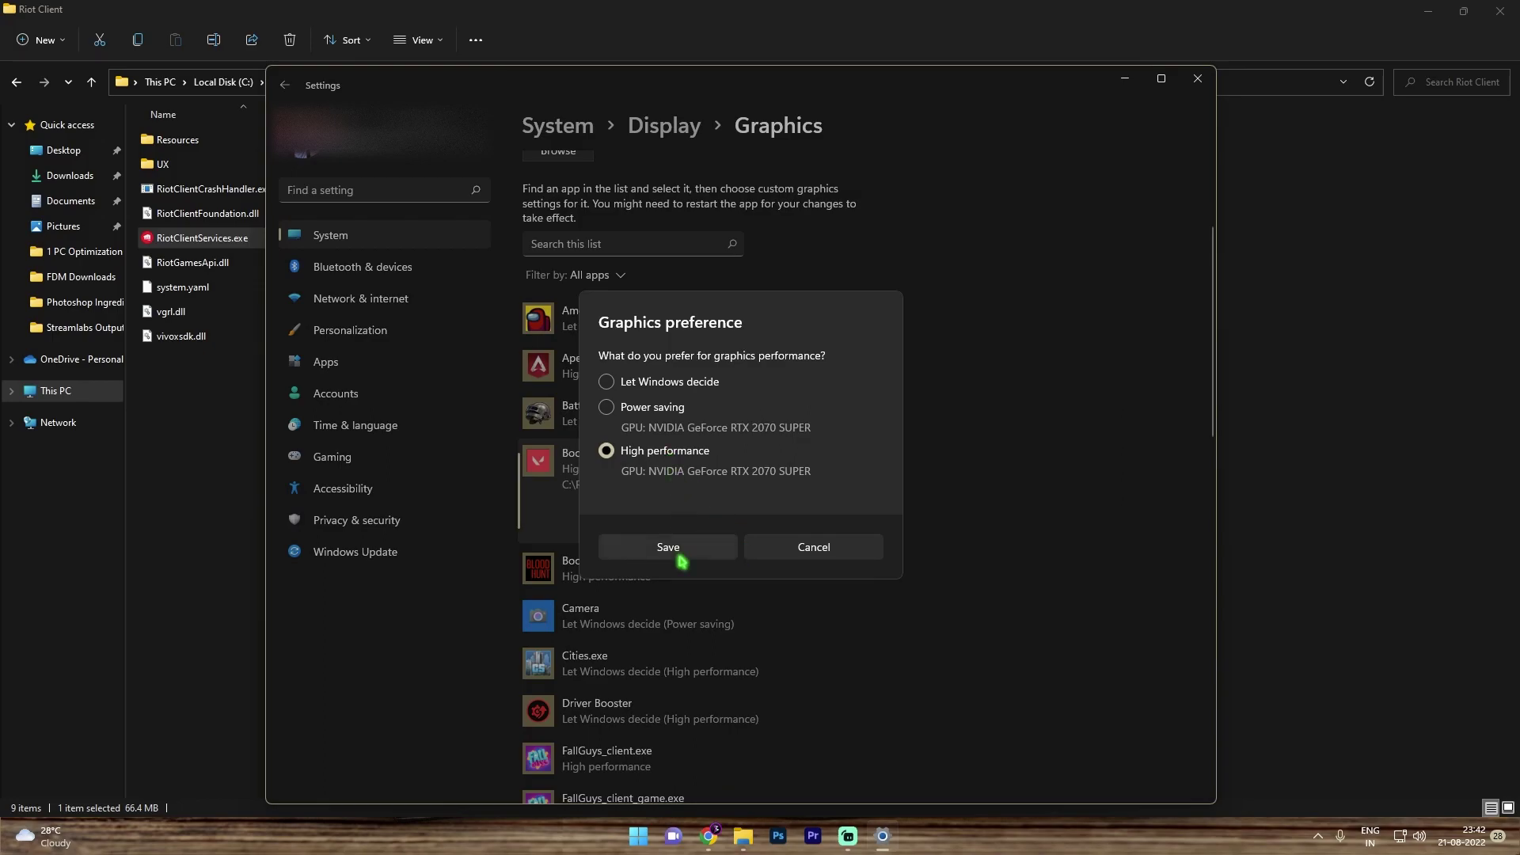
{"action": "left_click", "coordinate": [681, 550]}
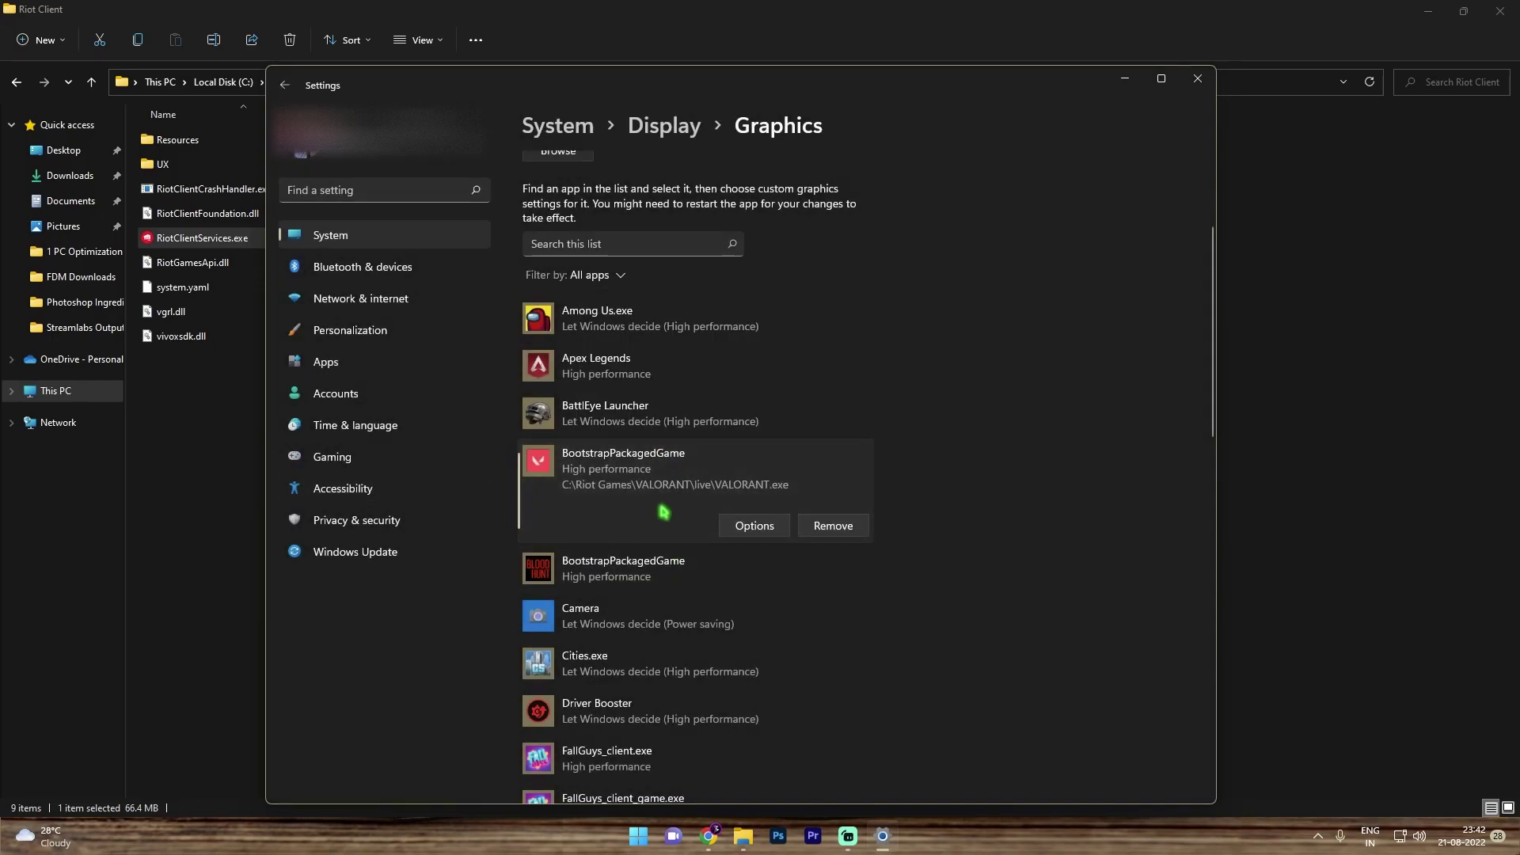
{"action": "key", "text": "alt+F4"}
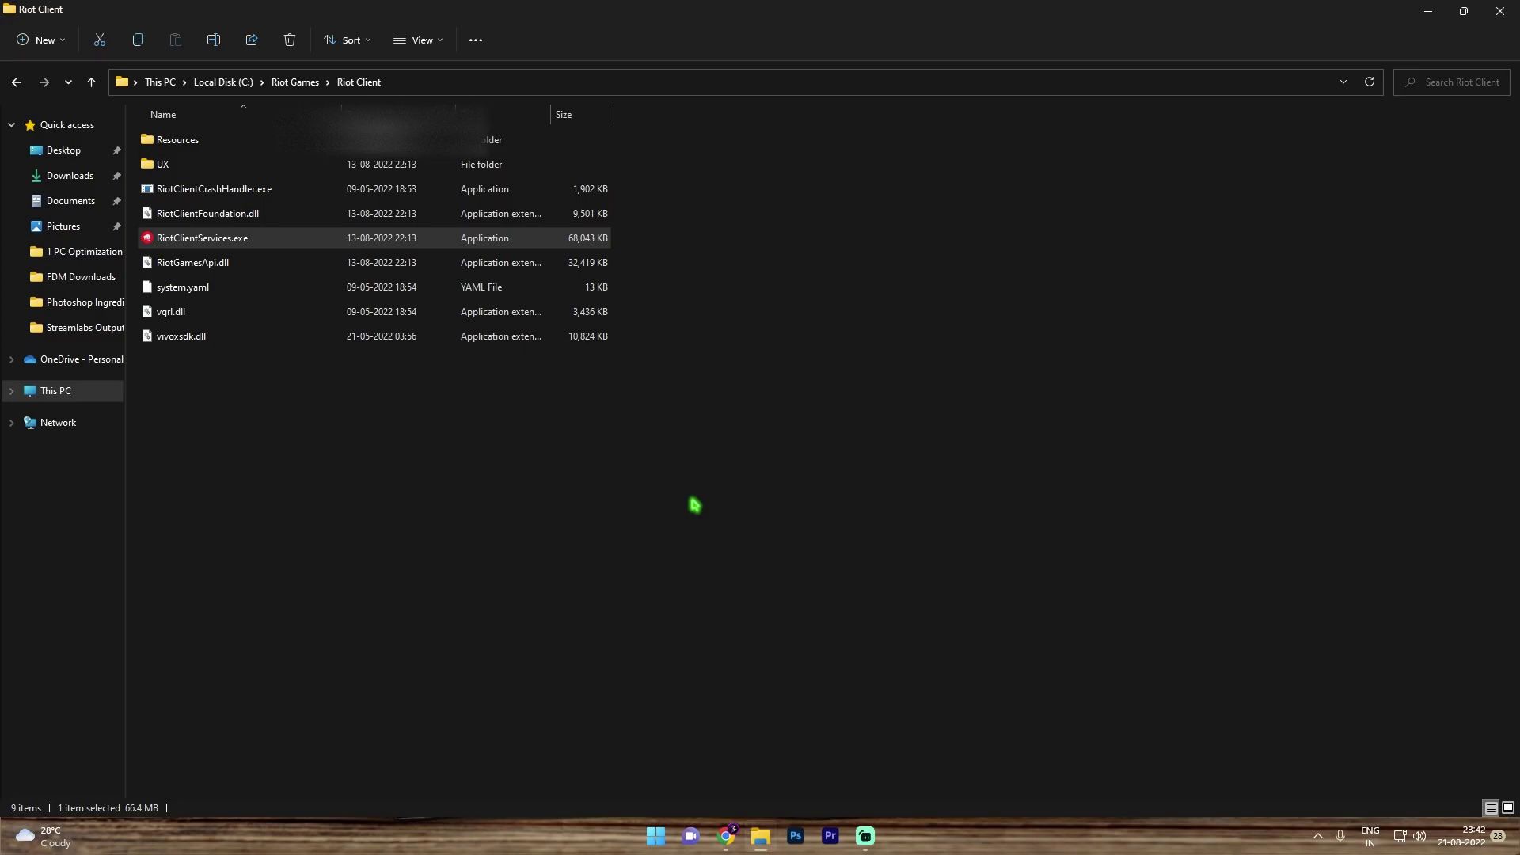
Close the Riot Client folder, enter Valorant E5A2 FPS Pack, and point out subfolders 2–4.
{"action": "left_click", "coordinate": [1500, 11]}
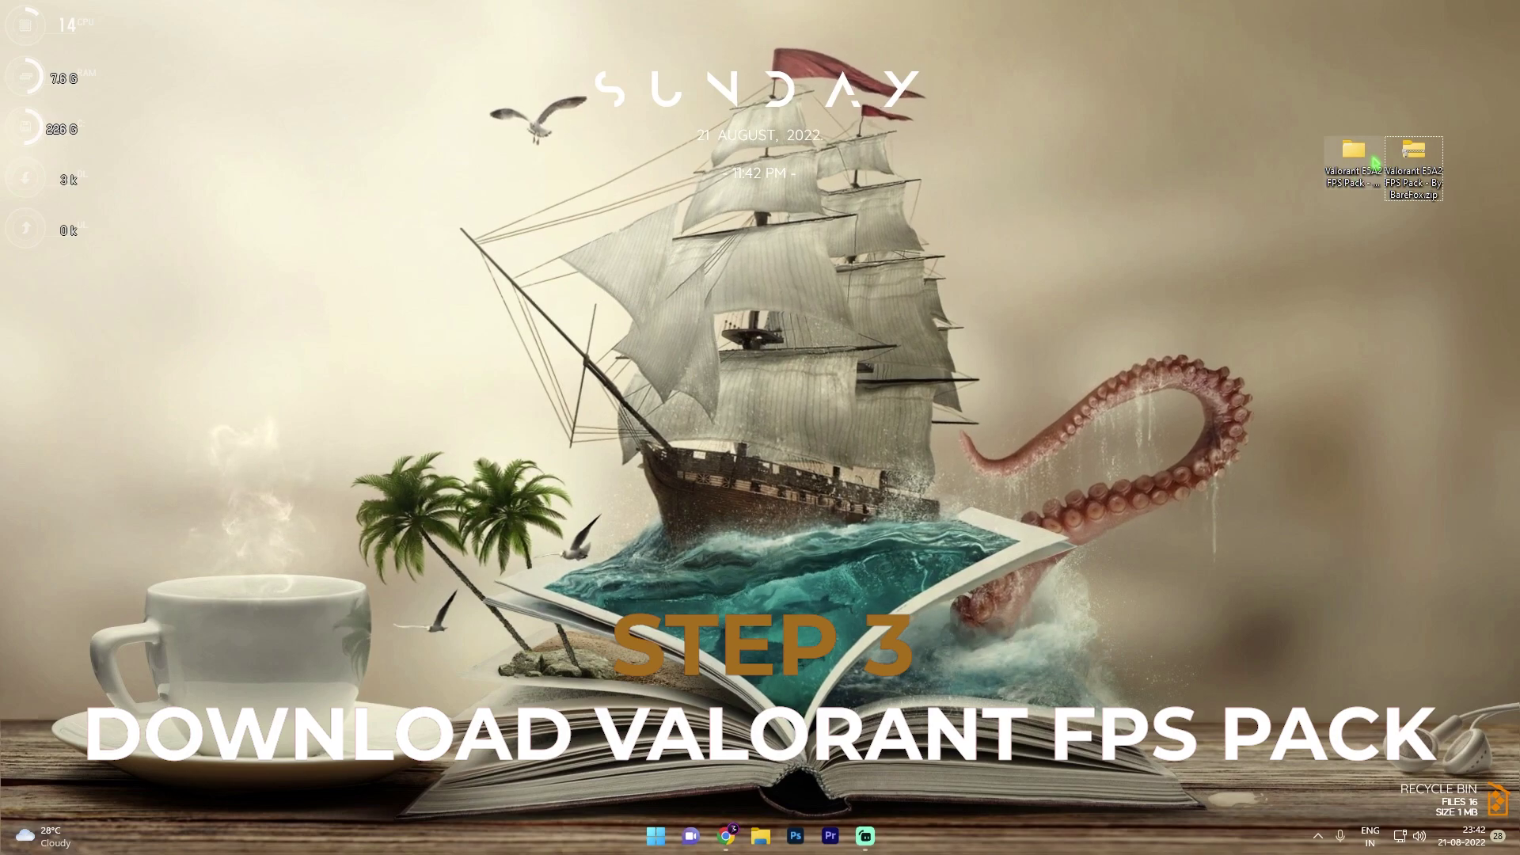
{"action": "double_click", "coordinate": [1374, 162]}
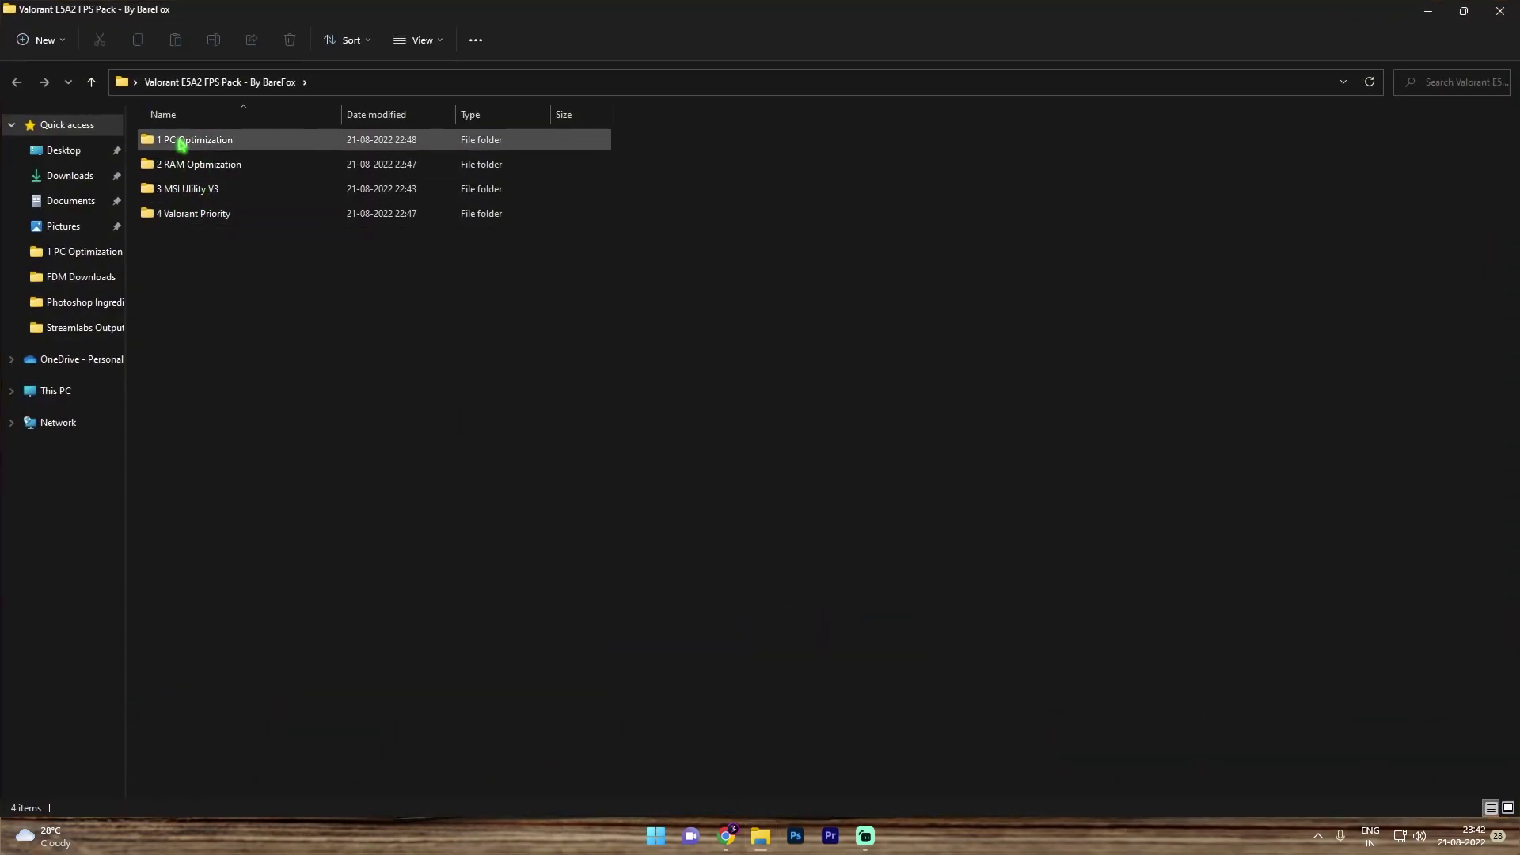
{"action": "left_click", "coordinate": [205, 164]}
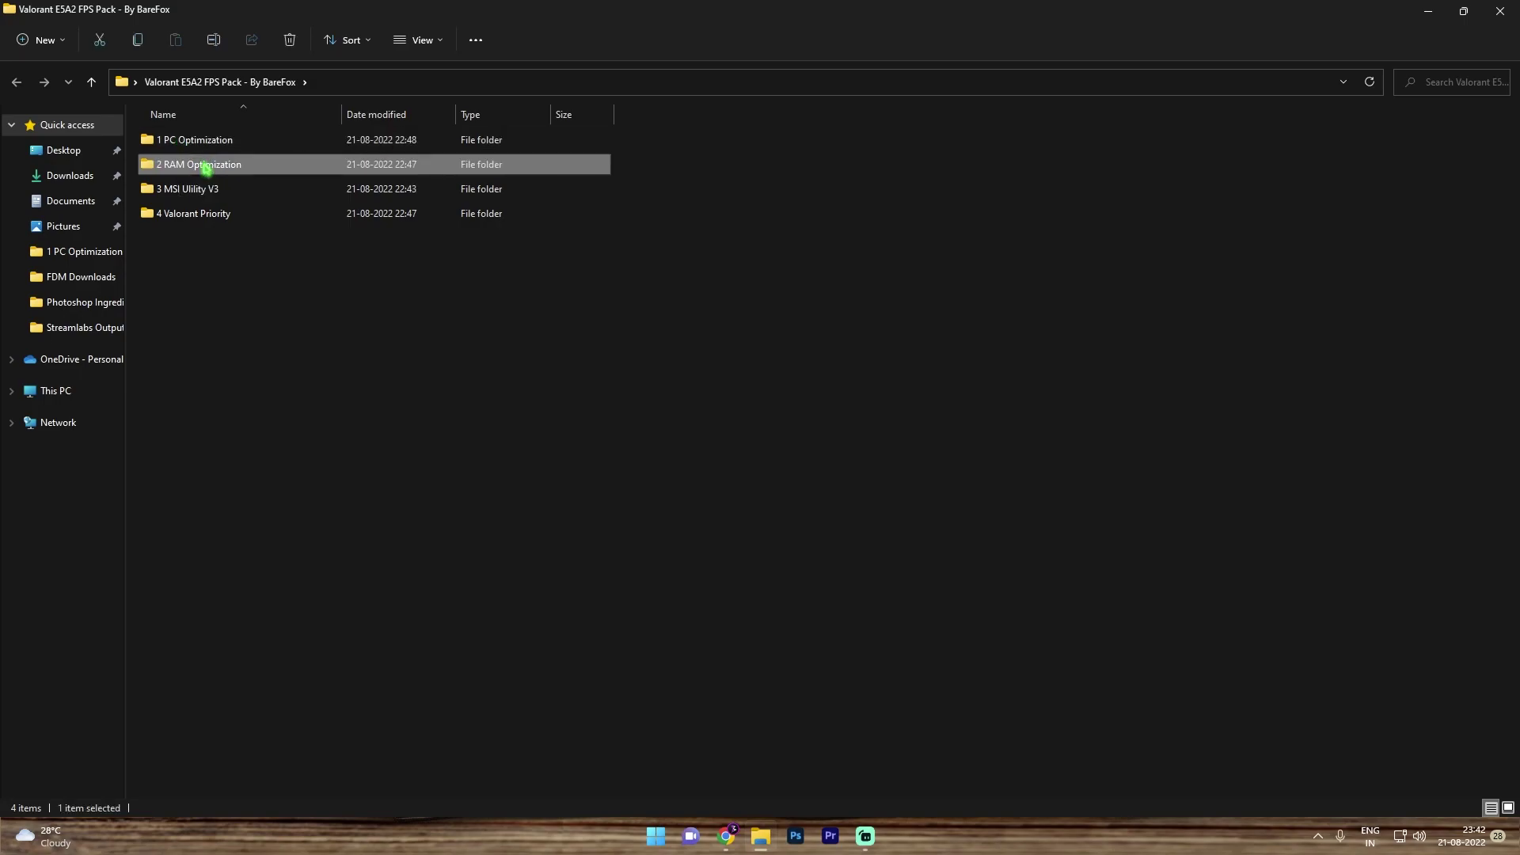
{"action": "left_click", "coordinate": [210, 188]}
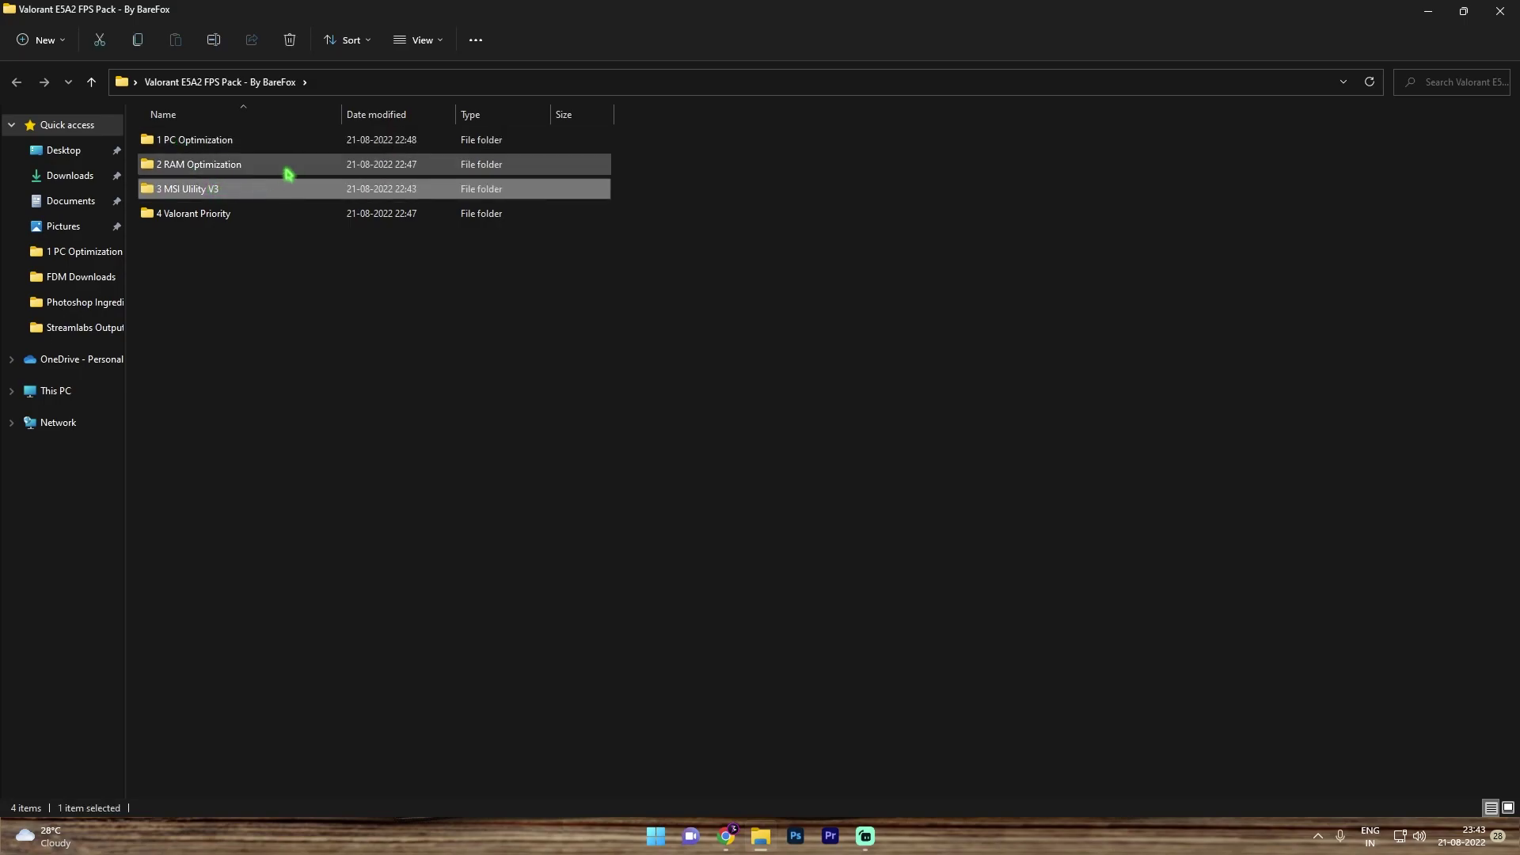
{"action": "left_click", "coordinate": [228, 216]}
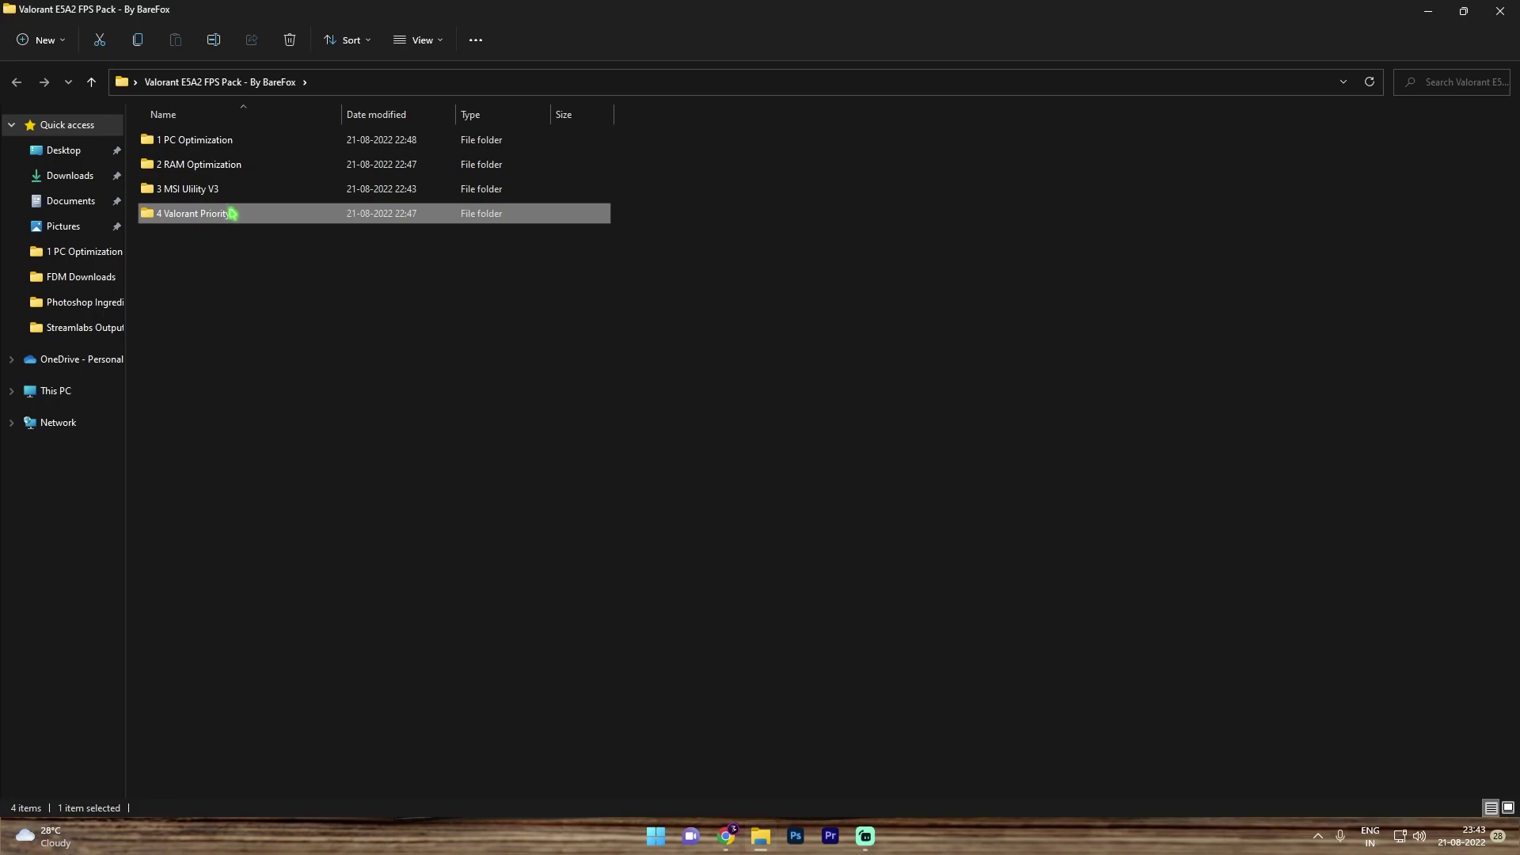
In 1 PC Optimization, review Boost PC Responsiveness.reg in Notepad, then close Notepad.
{"action": "left_click", "coordinate": [226, 143]}
{"action": "double_click", "coordinate": [225, 142]}
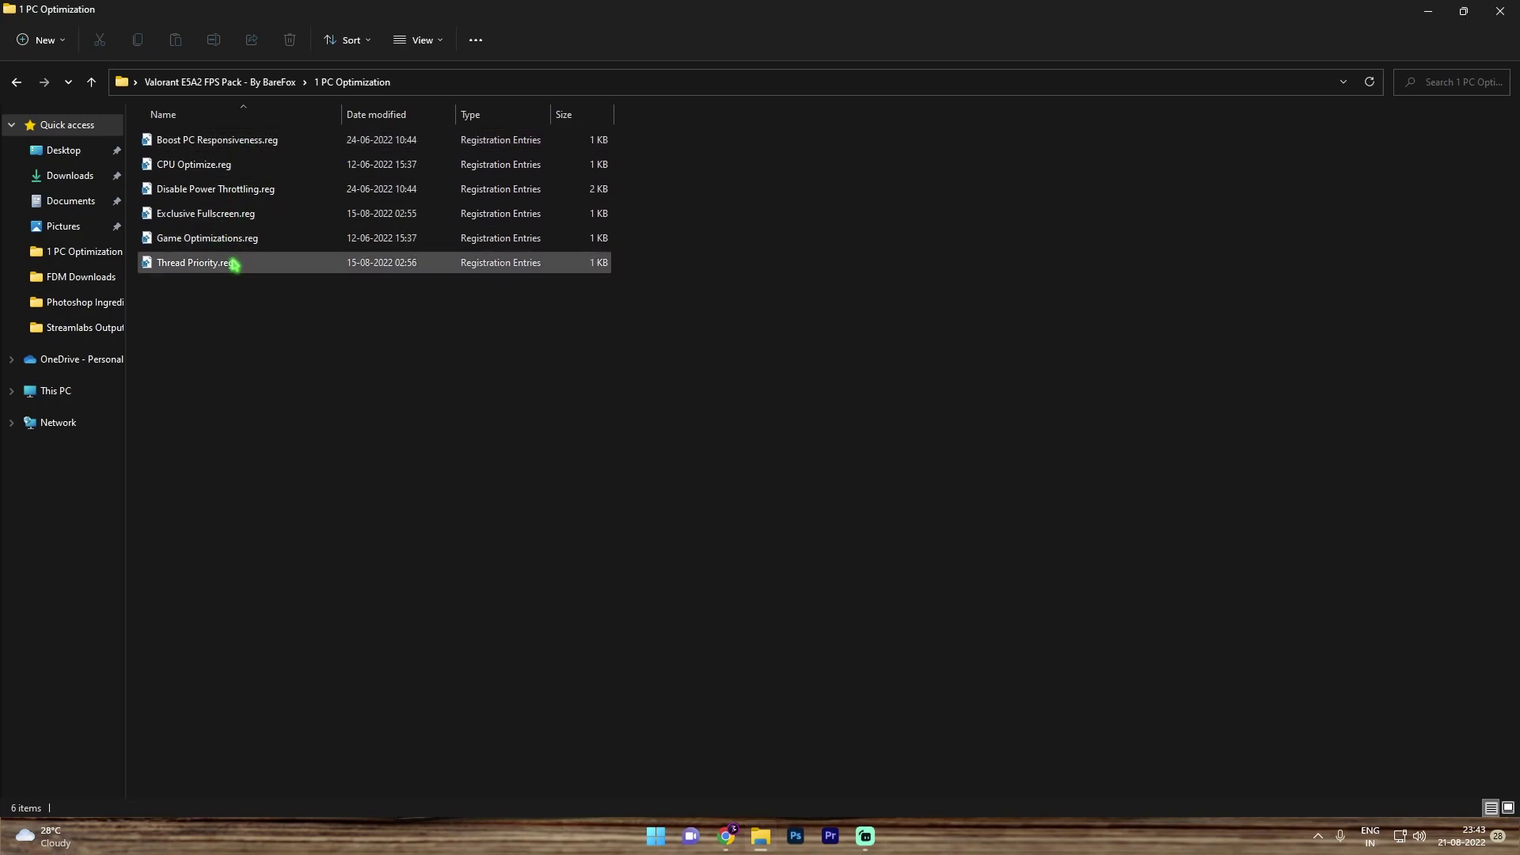
{"action": "right_click", "coordinate": [239, 150]}
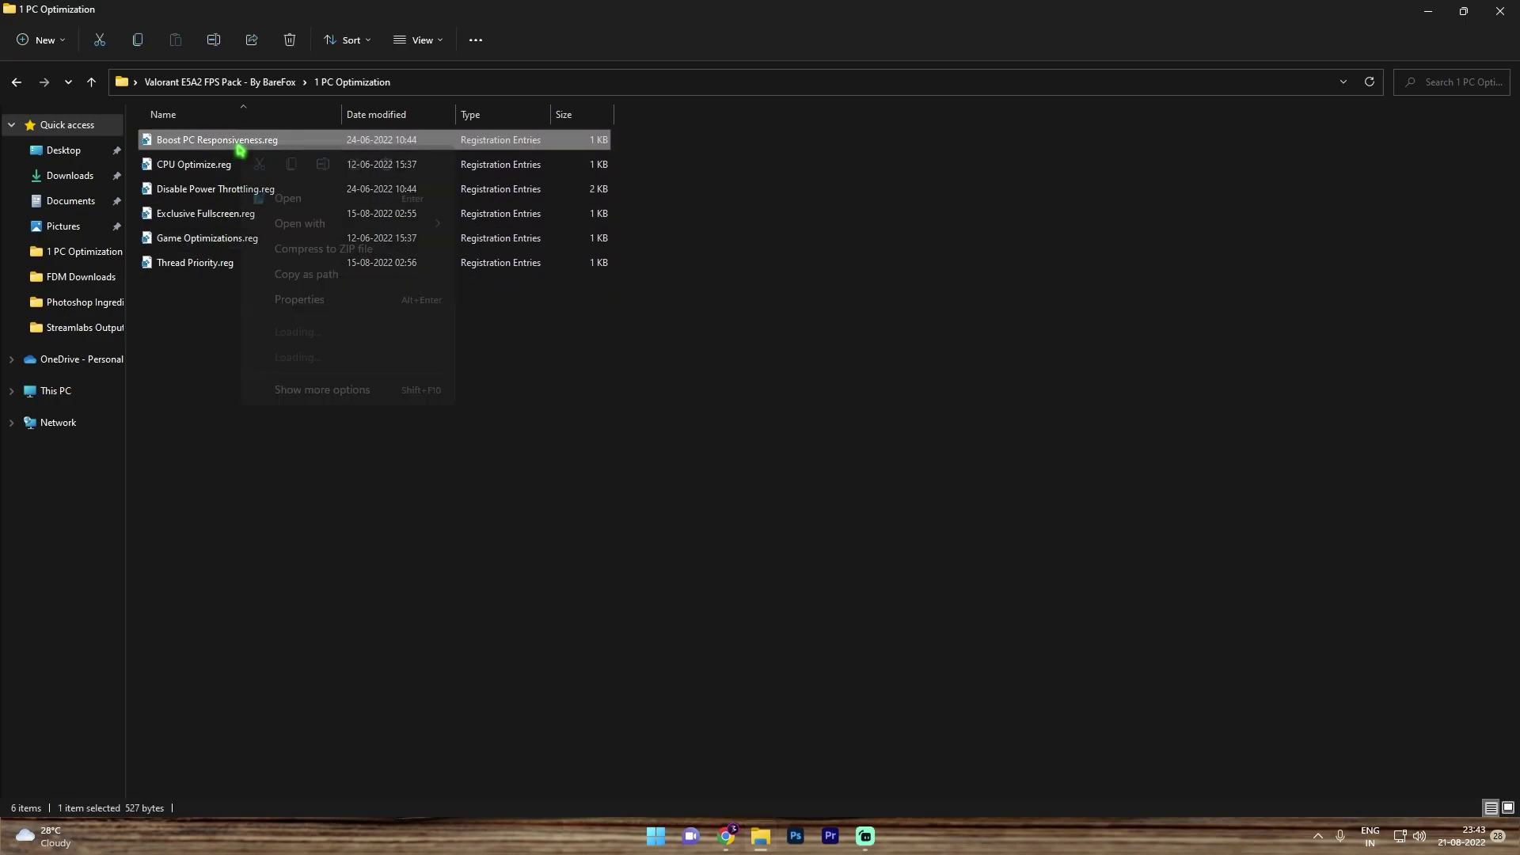
{"action": "left_click", "coordinate": [316, 390]}
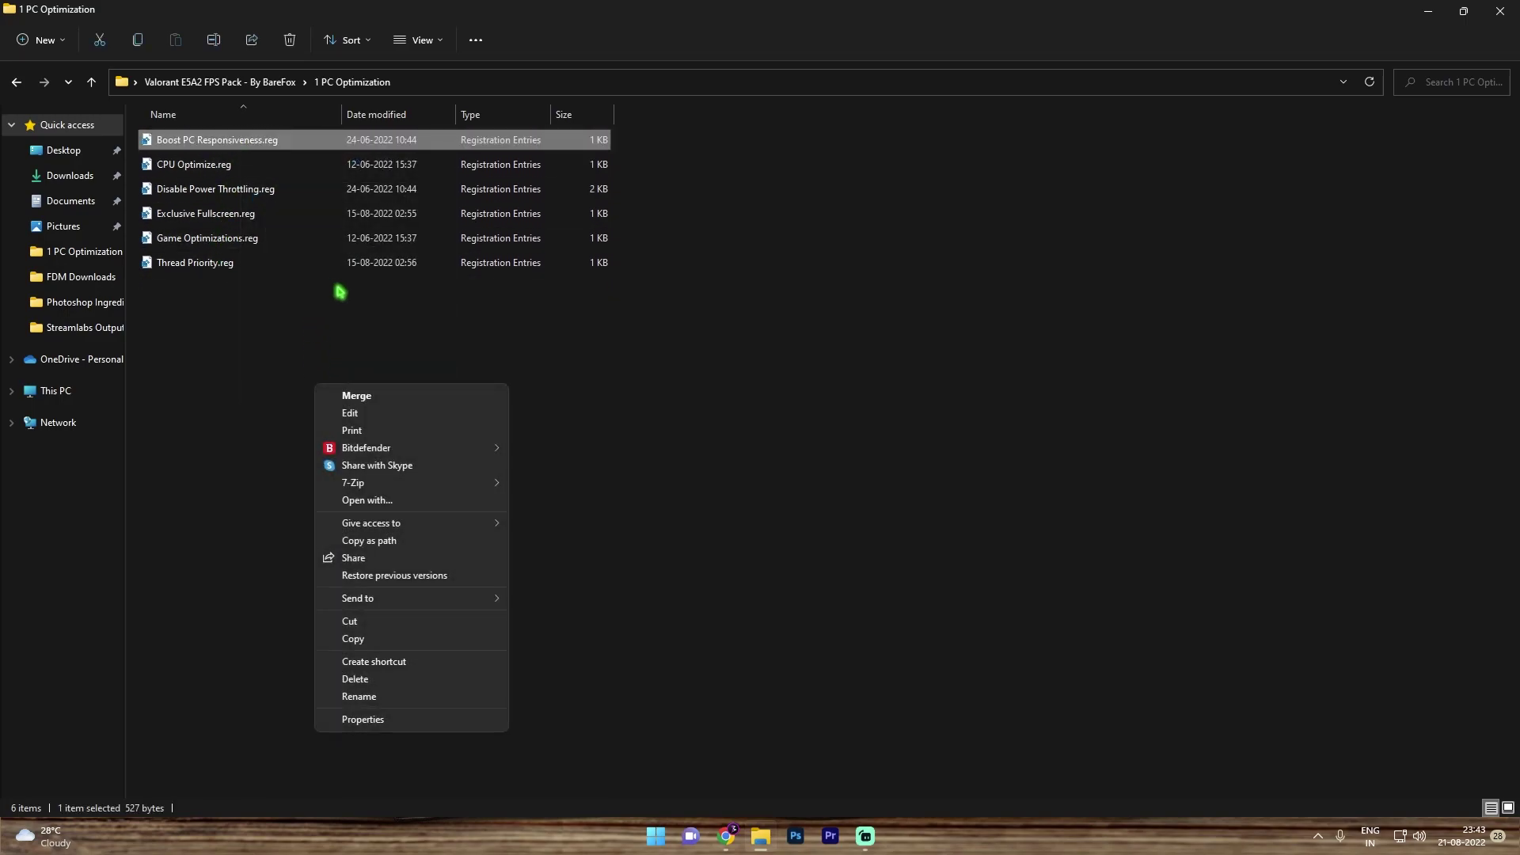
{"action": "left_click", "coordinate": [351, 414]}
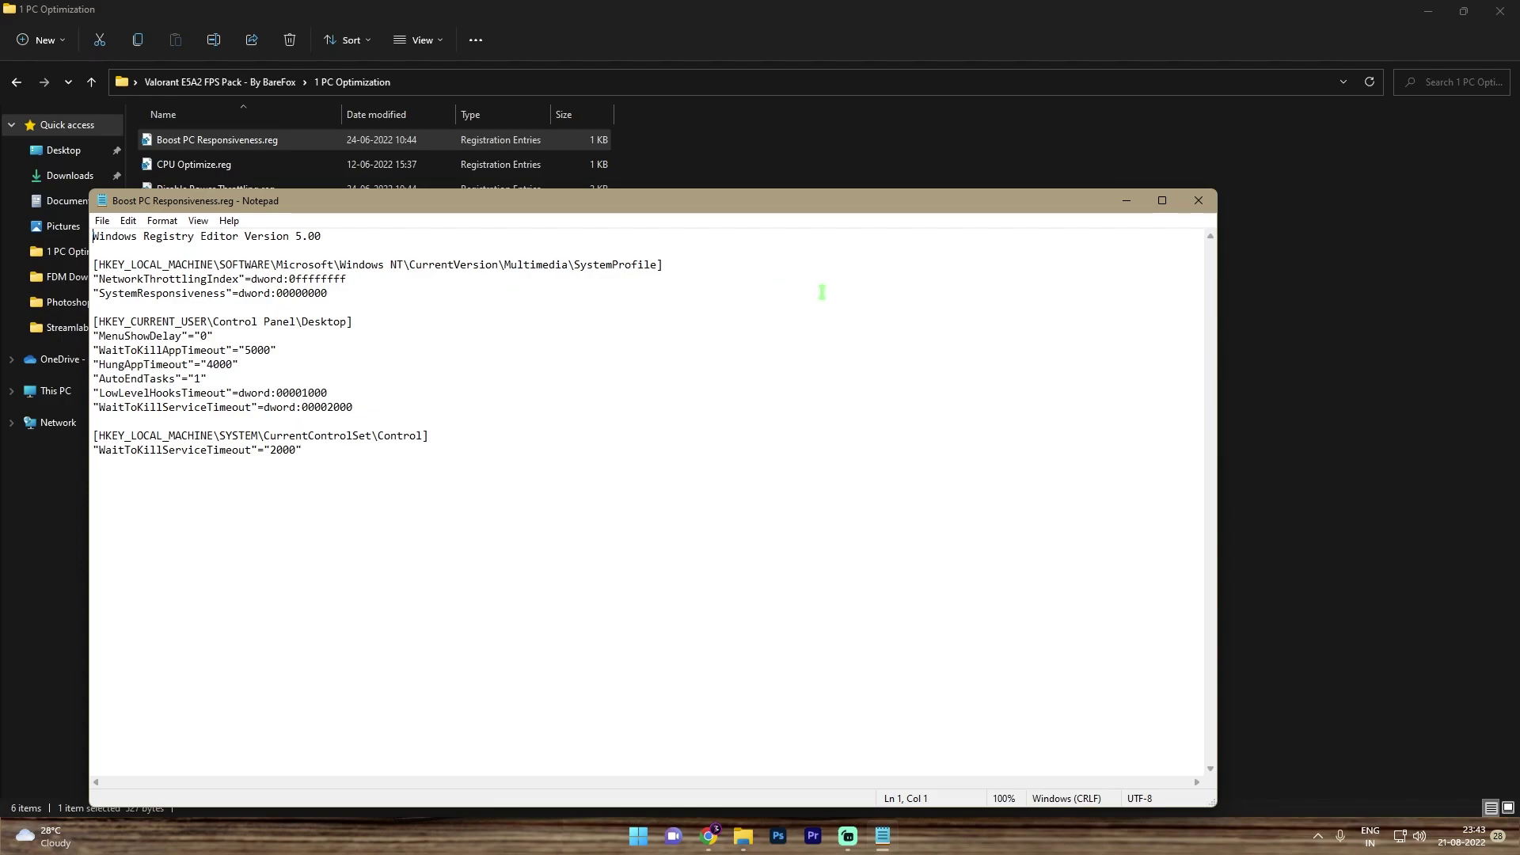
{"action": "left_click", "coordinate": [1198, 201]}
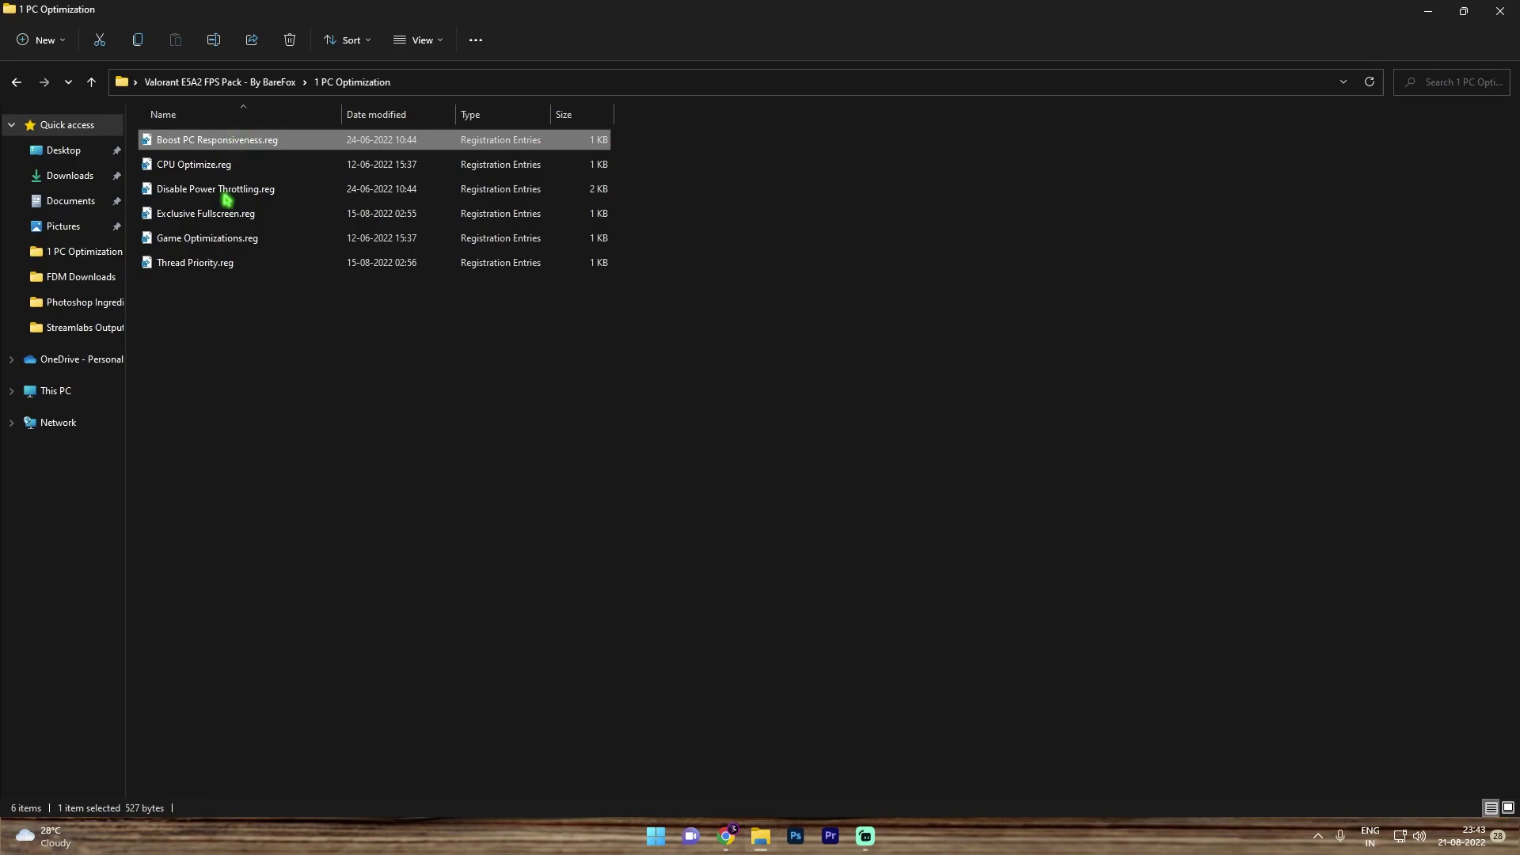
In 2 RAM Optimization, confirm 16.0 GB RAM via System Information, select 16GB Ram.reg, then go up.
{"action": "left_click", "coordinate": [264, 88]}
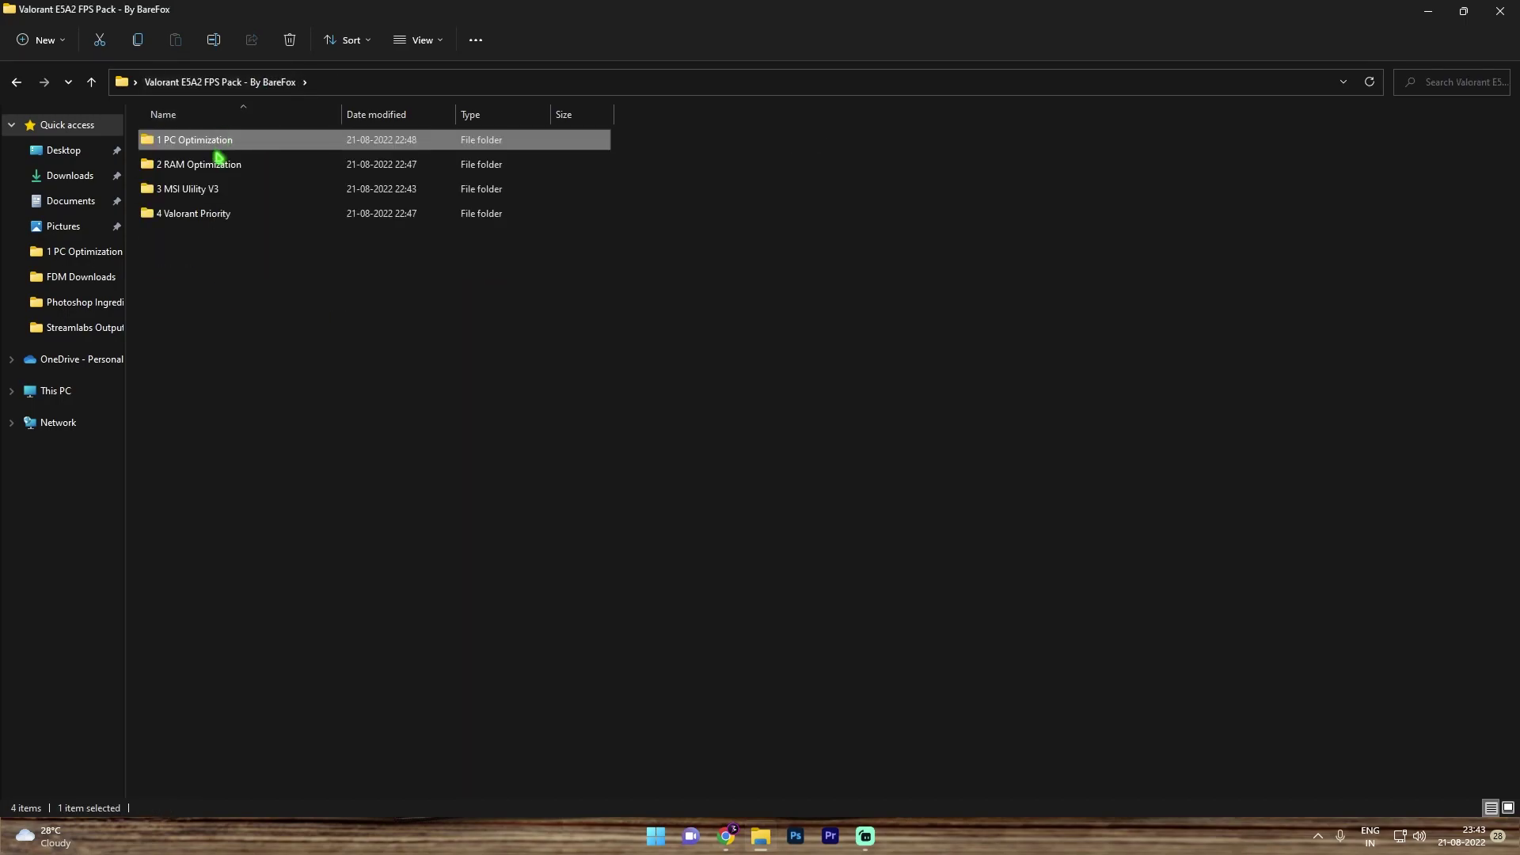
{"action": "double_click", "coordinate": [212, 164]}
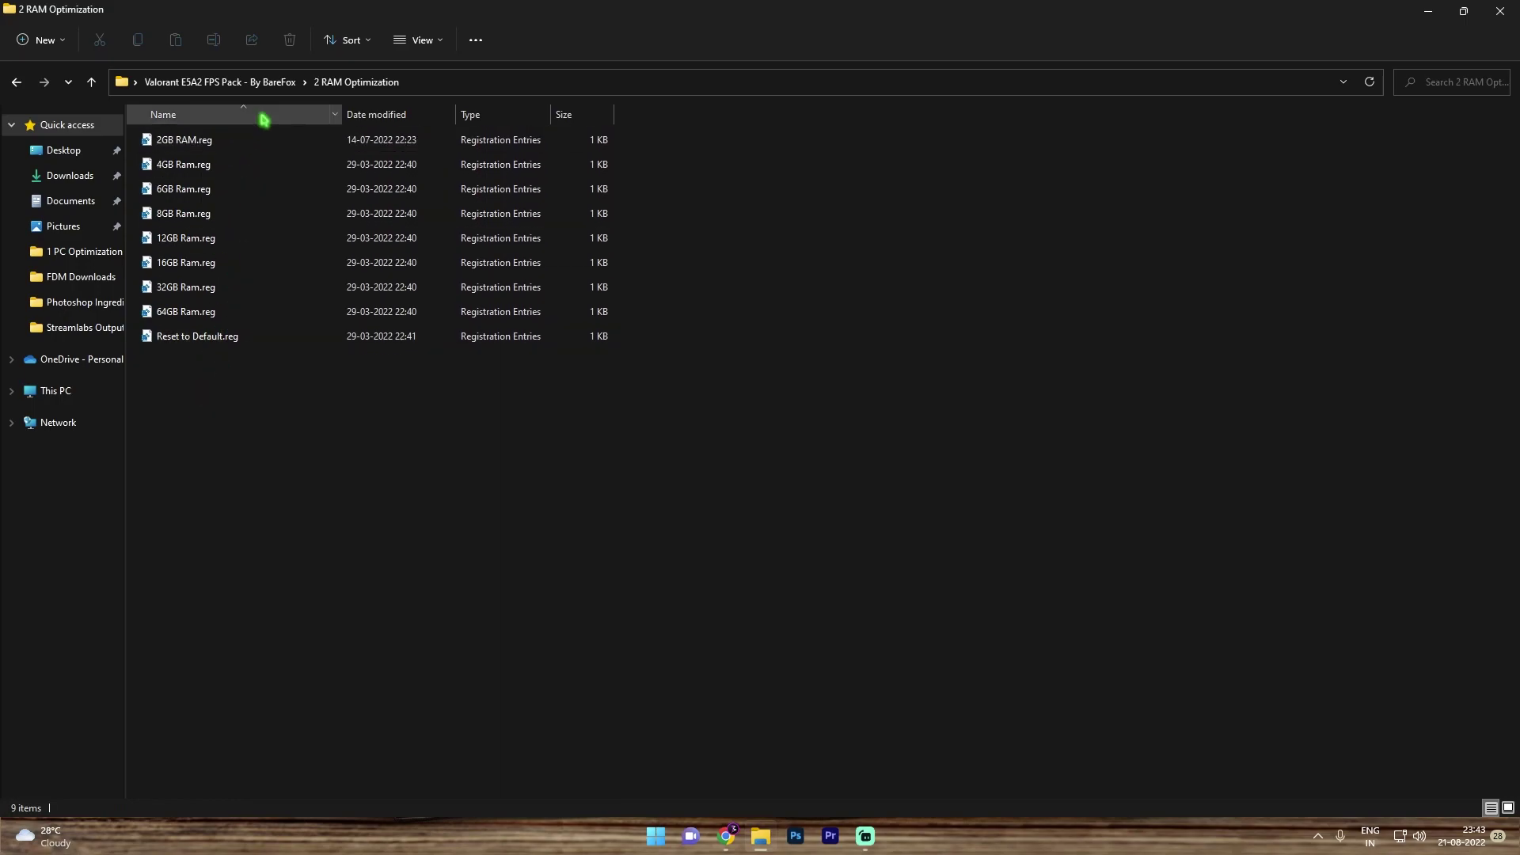
{"action": "key", "text": "super"}
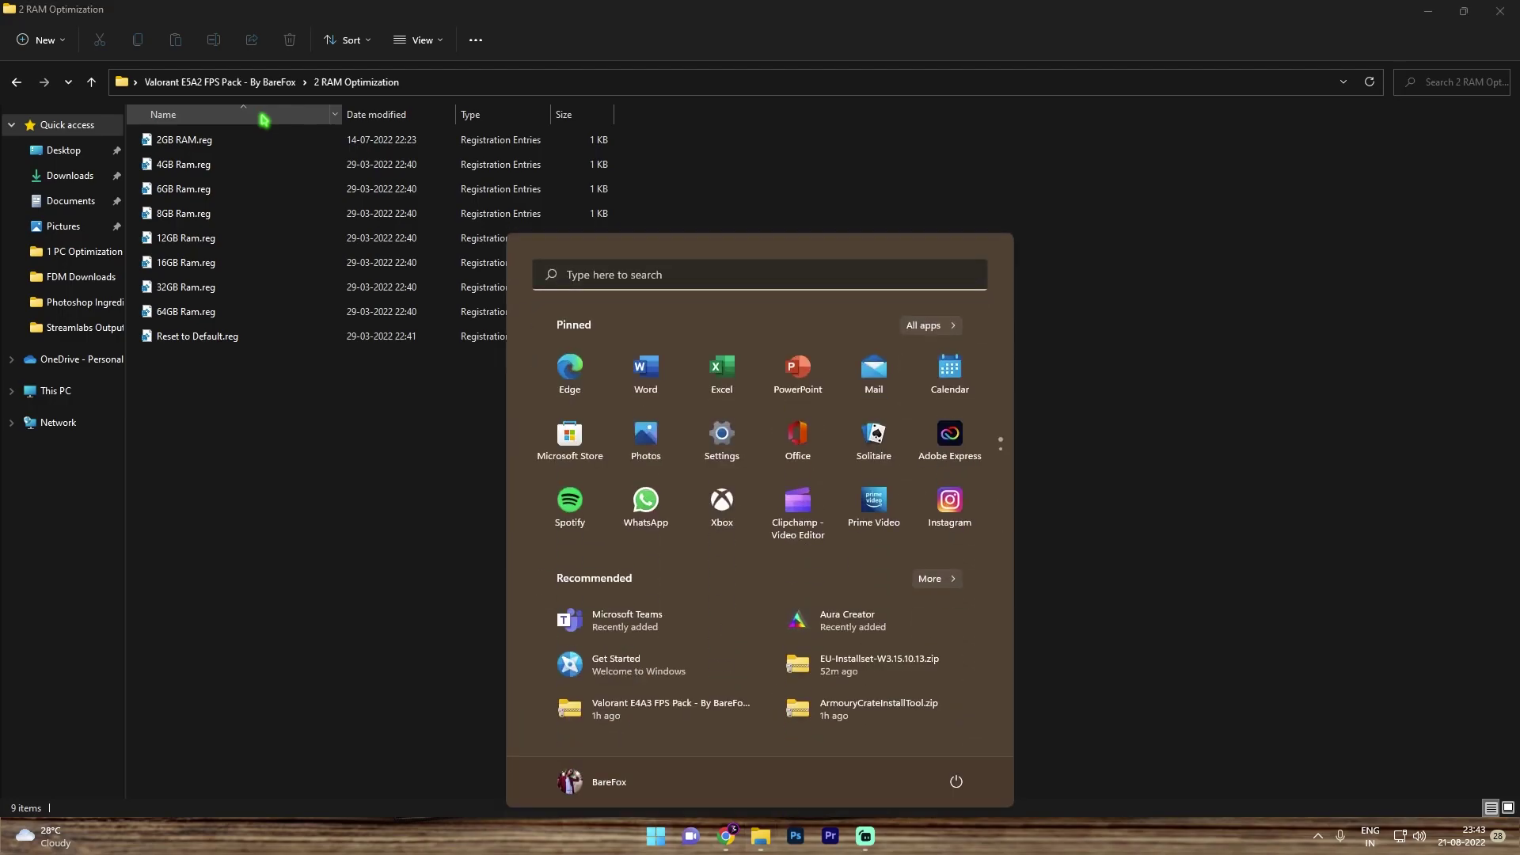
{"action": "type", "text": "system information"}
{"action": "key", "text": "Return"}
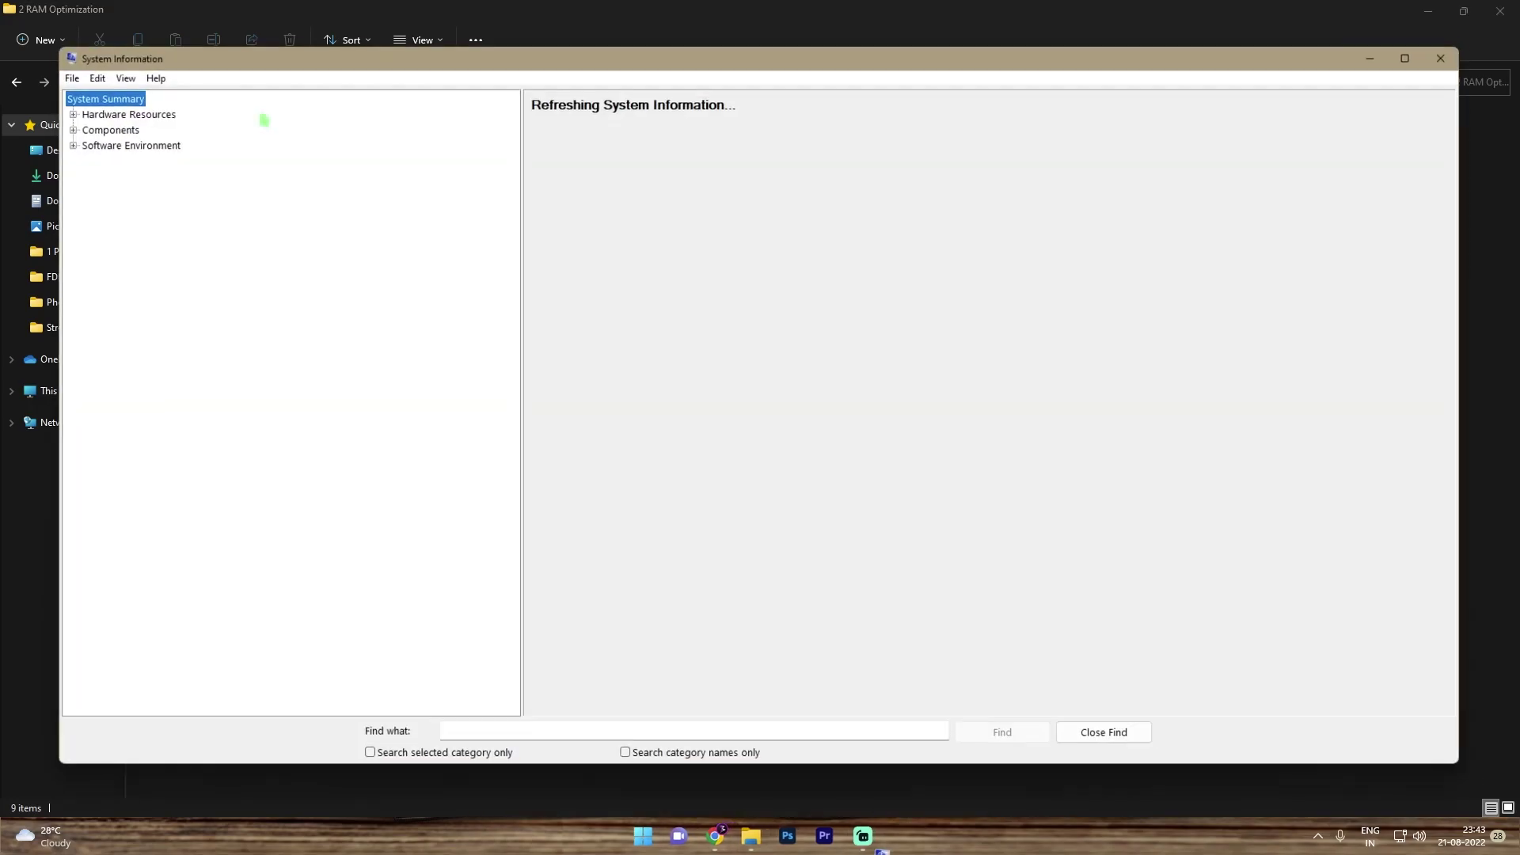
{"action": "left_click", "coordinate": [593, 561]}
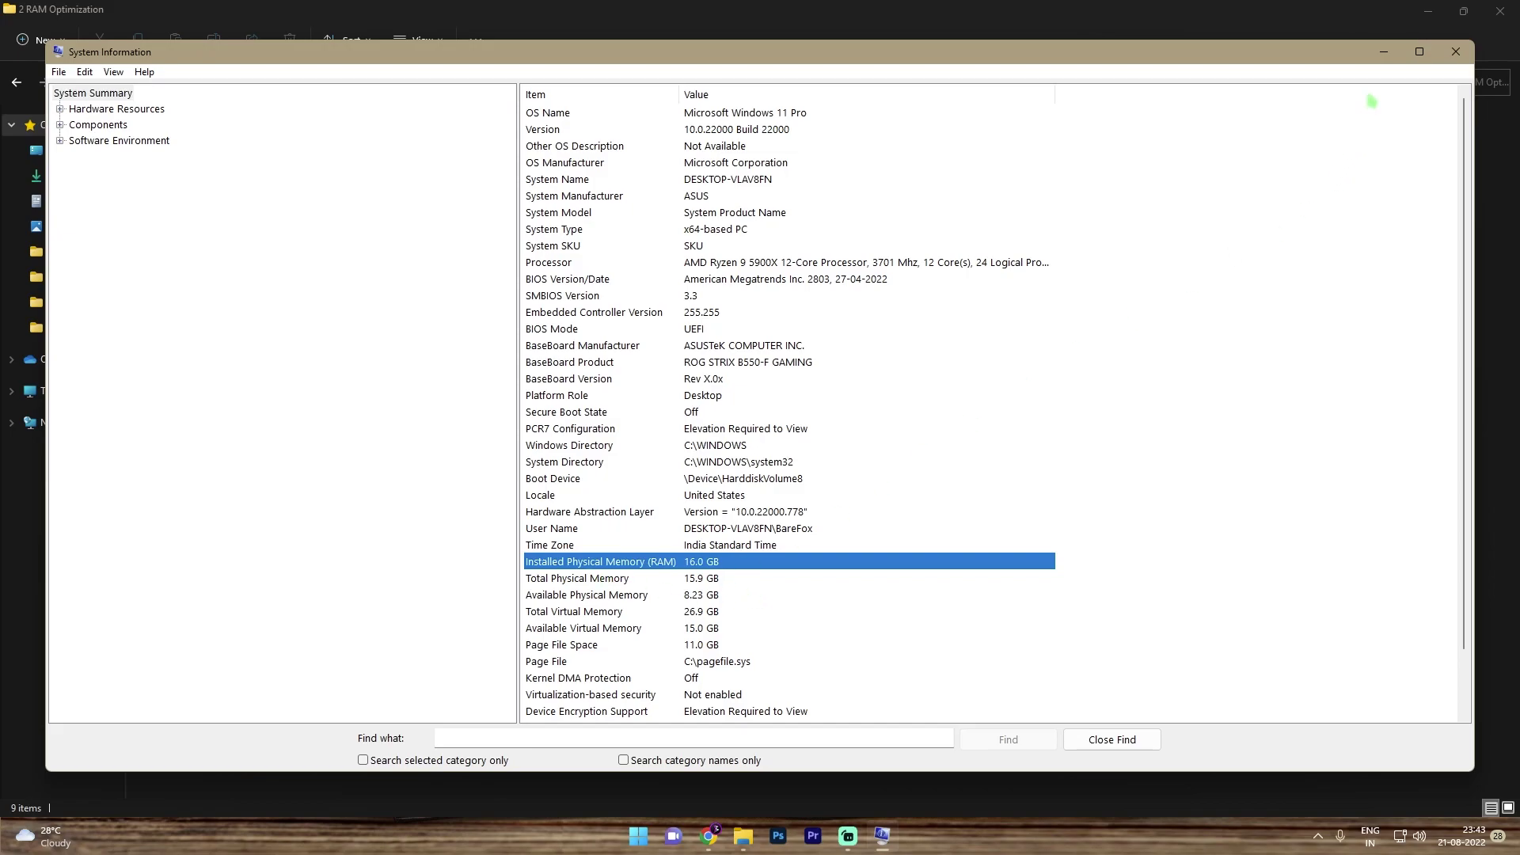
{"action": "left_click", "coordinate": [1442, 57]}
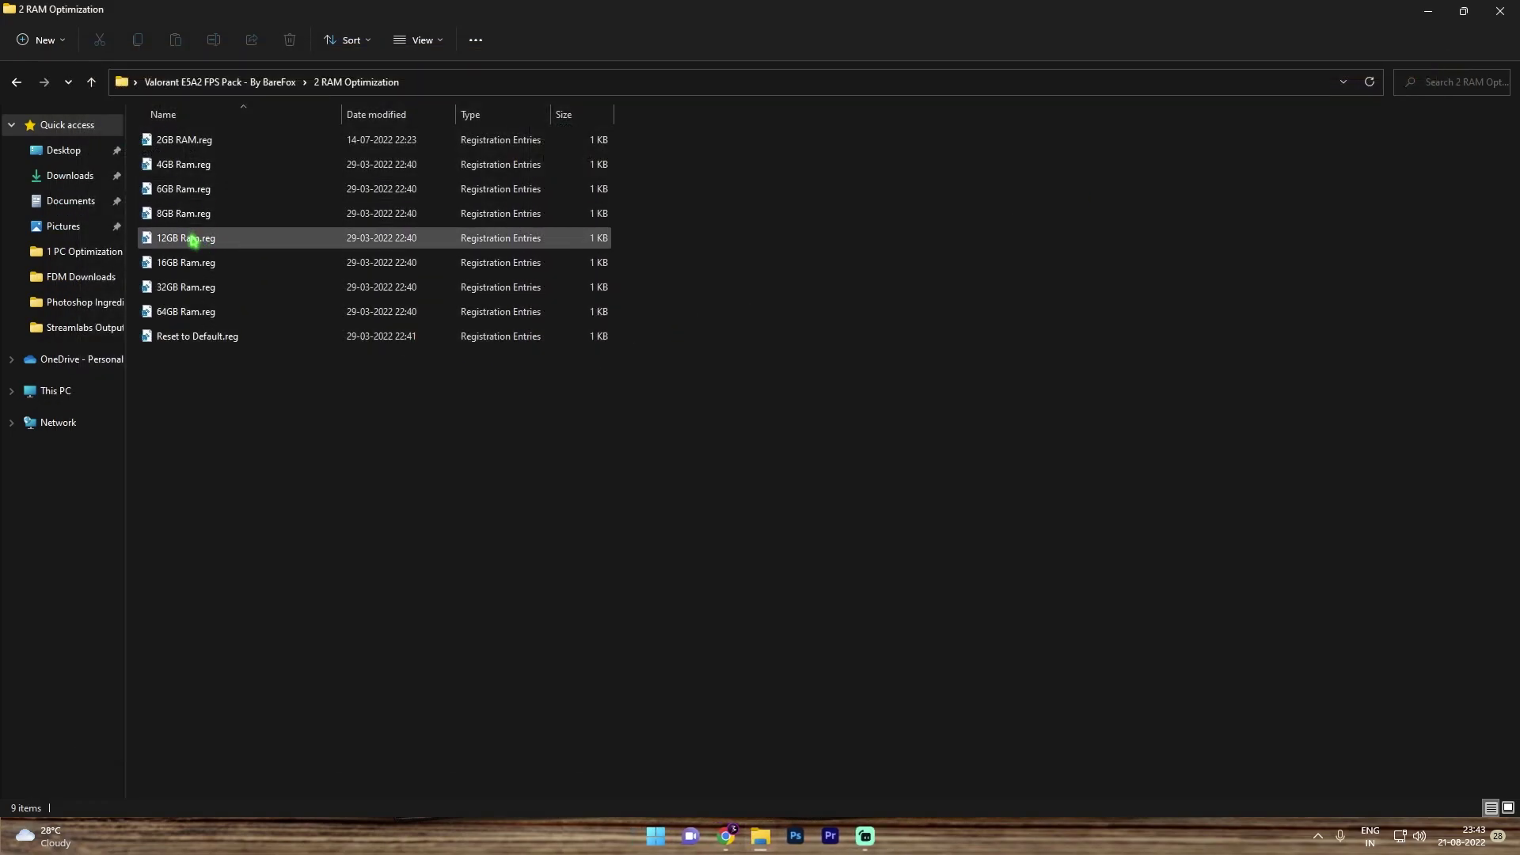
{"action": "left_click", "coordinate": [186, 261]}
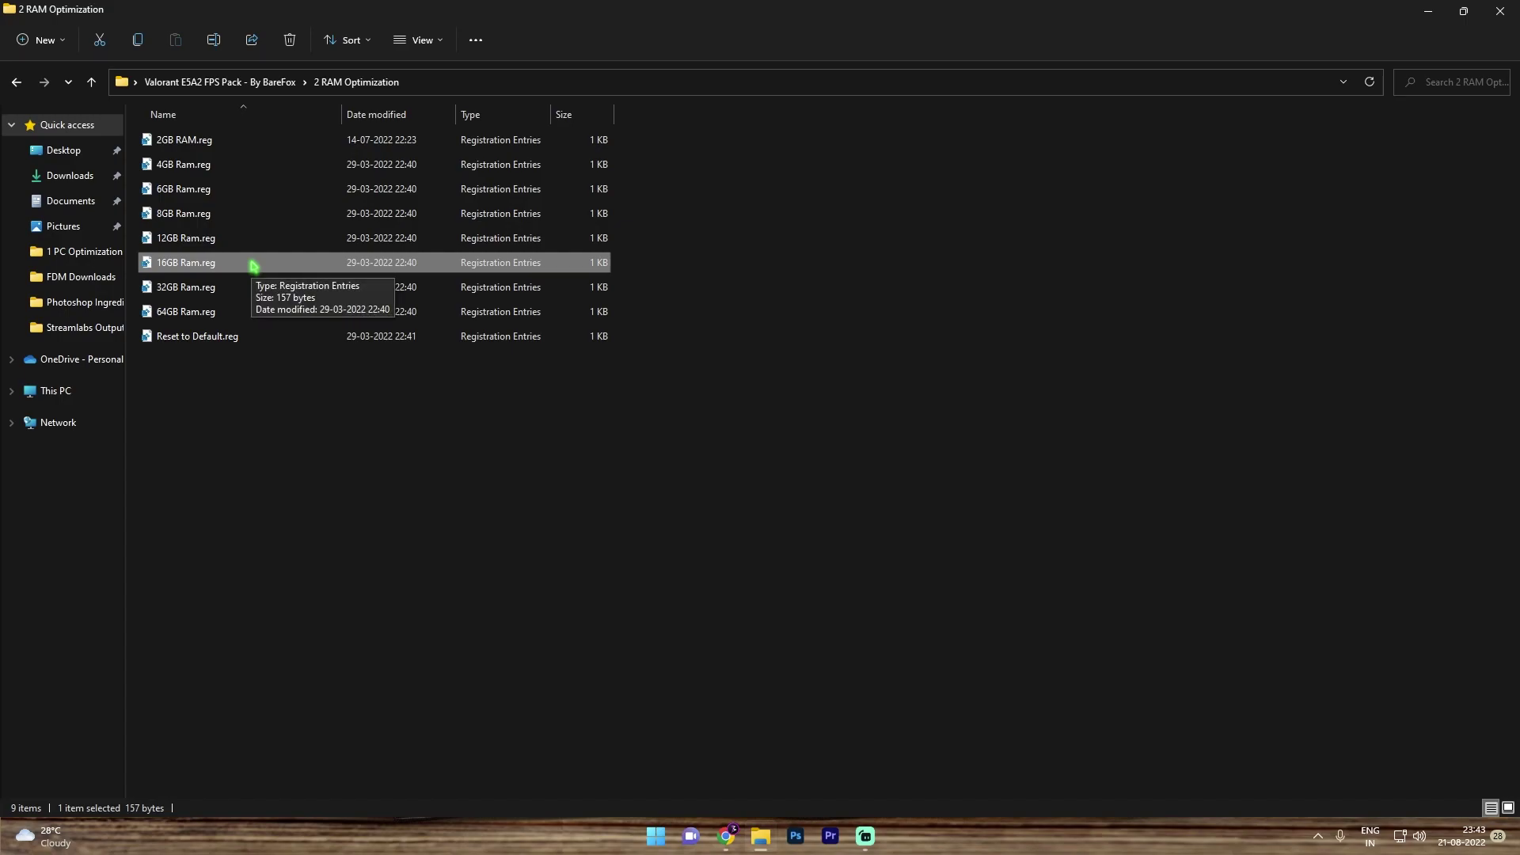
{"action": "key", "text": "BackSpace"}
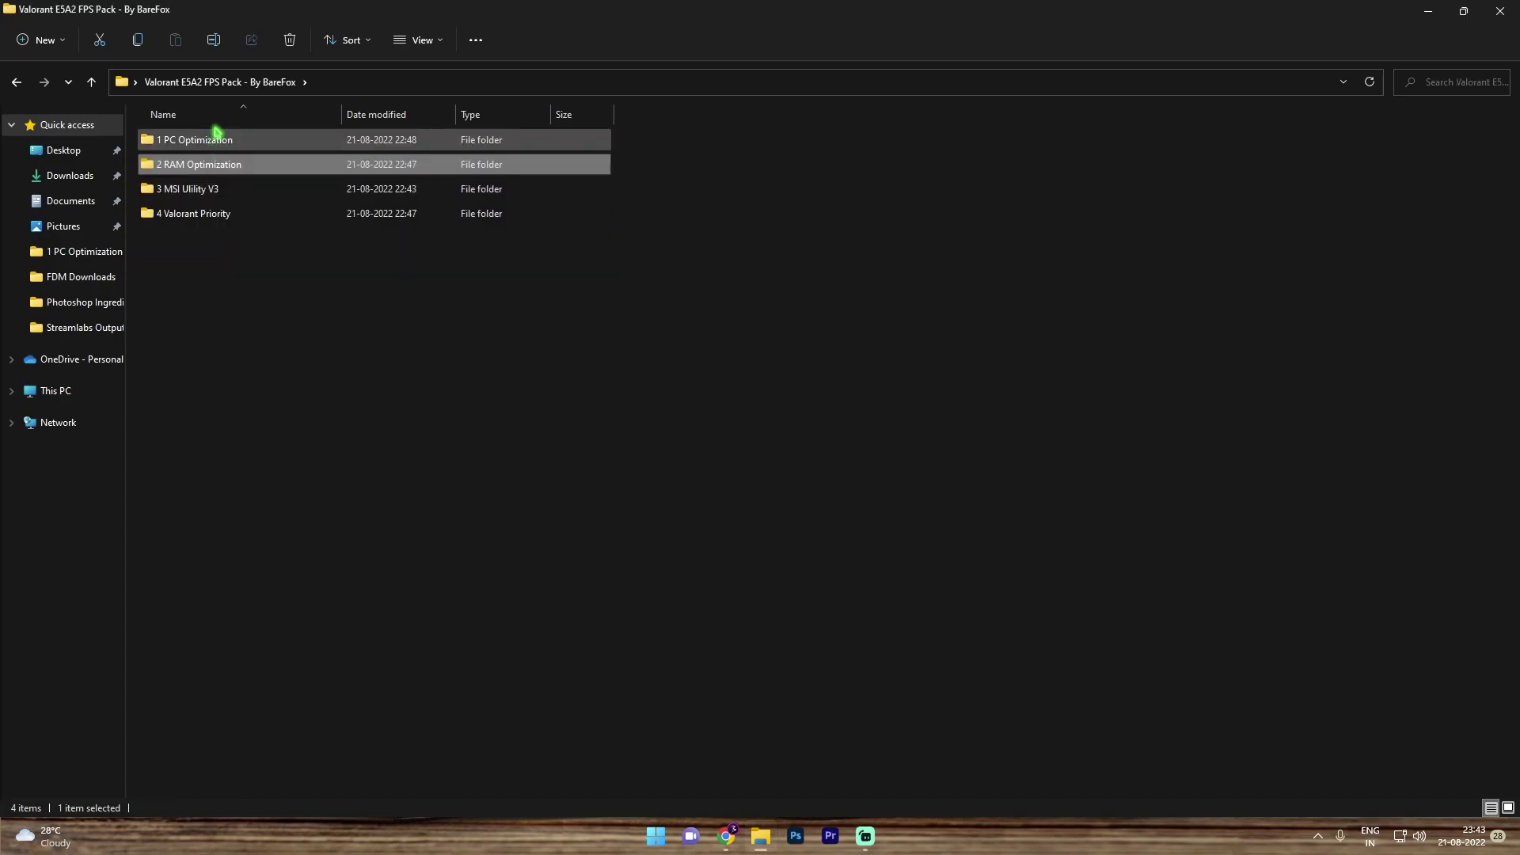
Run MSI_util_v3.exe as administrator, set RTX 2070 SUPER interrupt priority to High, apply, and close.
{"action": "double_click", "coordinate": [229, 188]}
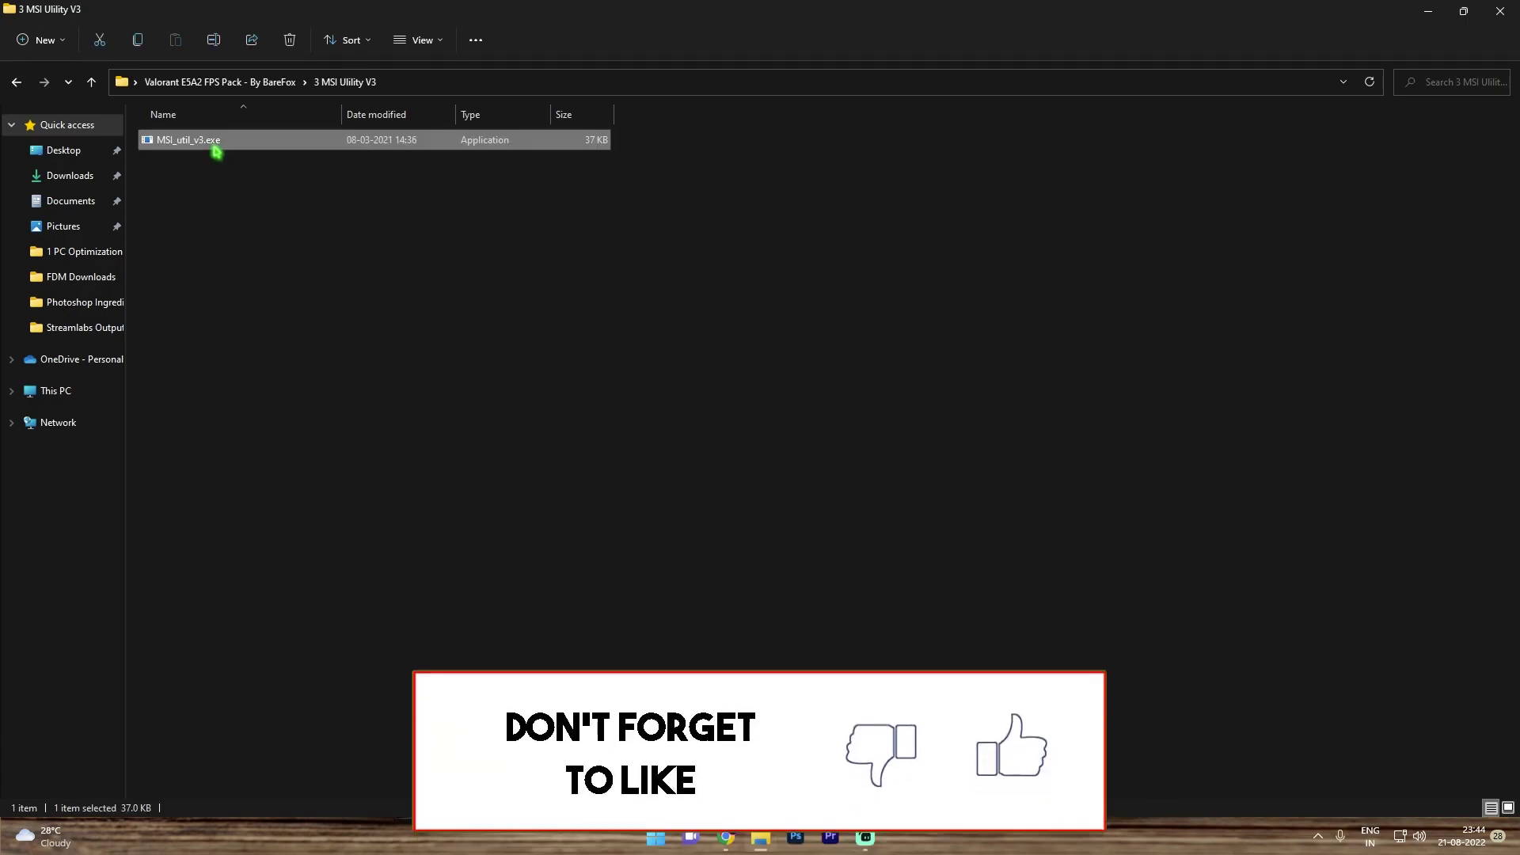
{"action": "right_click", "coordinate": [216, 151]}
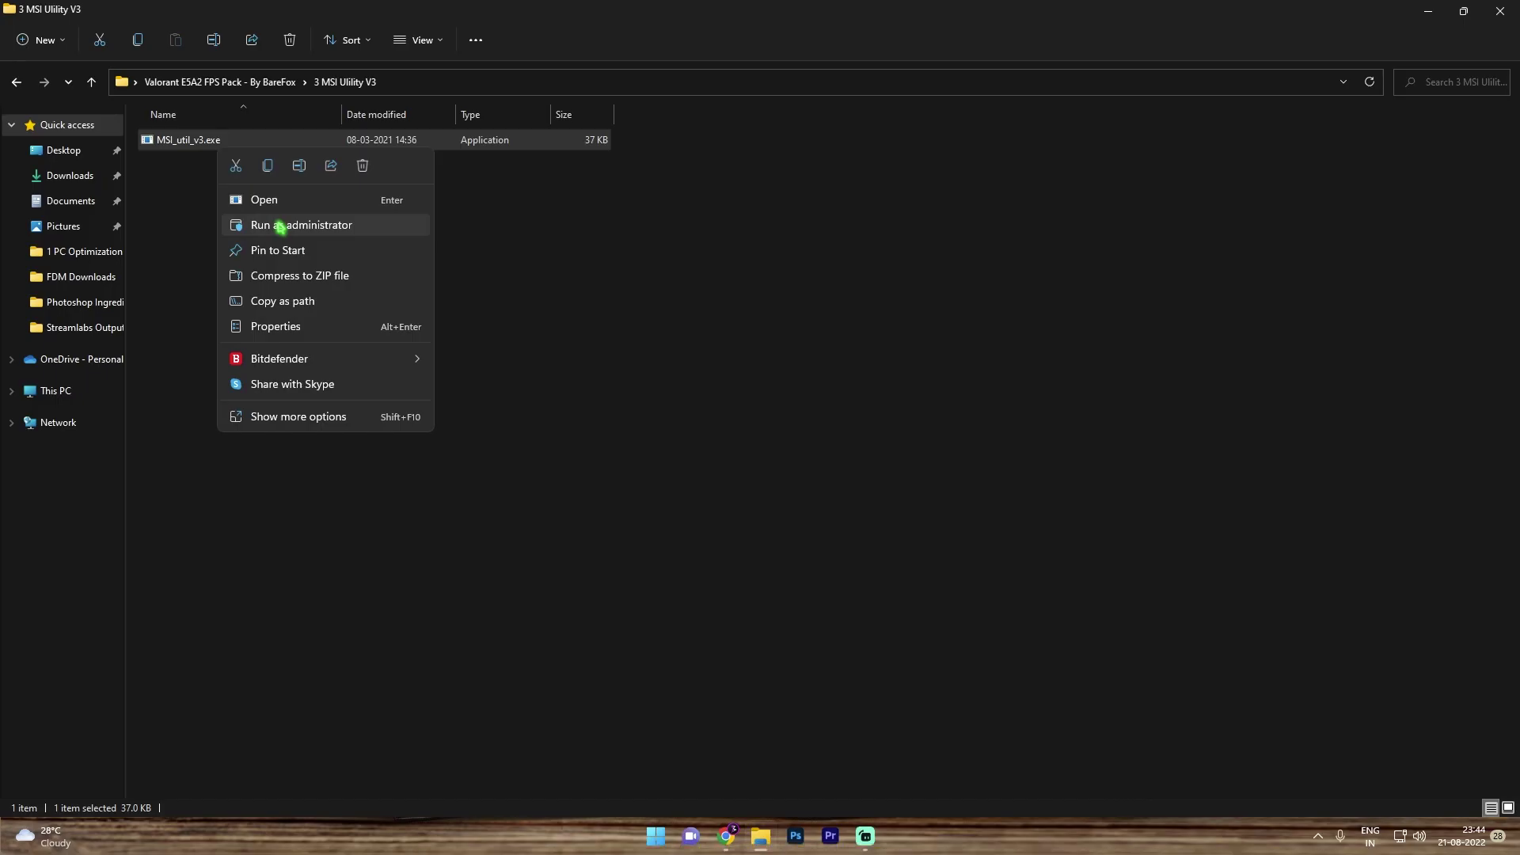
{"action": "left_click", "coordinate": [280, 225]}
{"action": "left_click", "coordinate": [169, 250]}
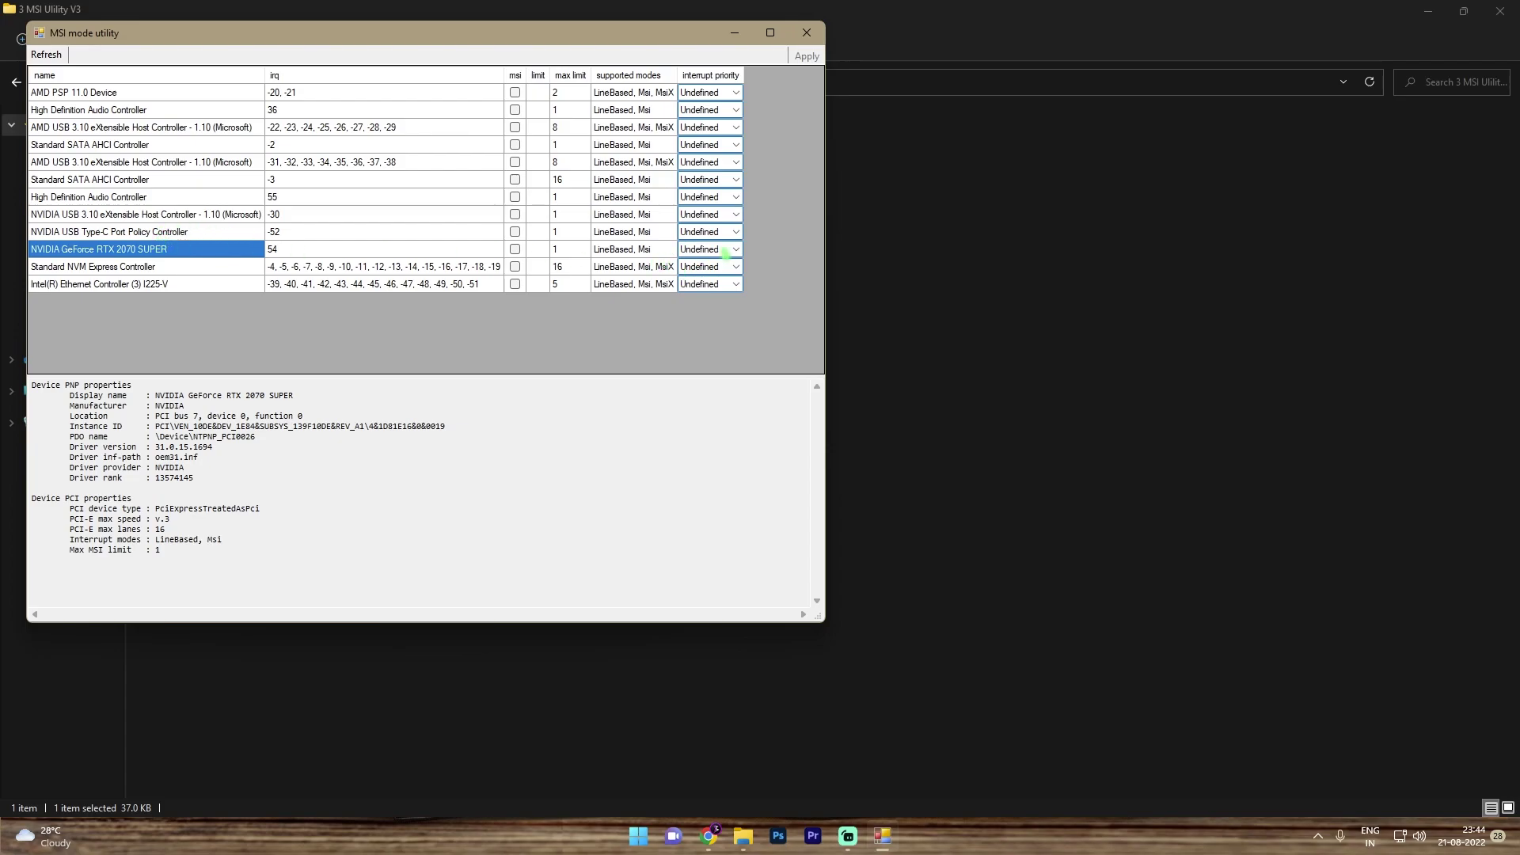
{"action": "left_click", "coordinate": [725, 250]}
{"action": "left_click", "coordinate": [733, 250]}
{"action": "left_click", "coordinate": [704, 297]}
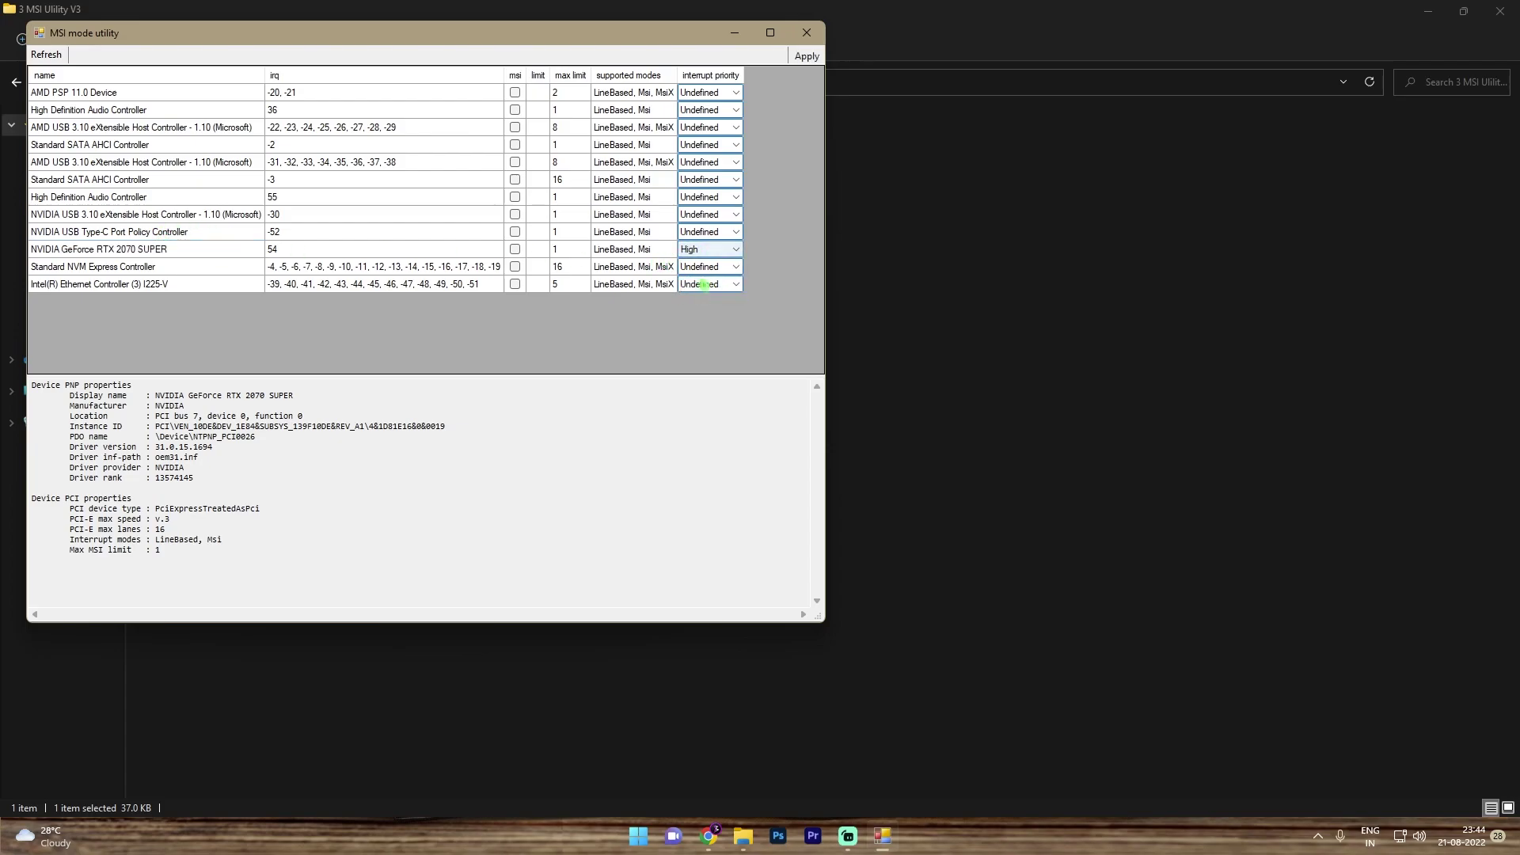
{"action": "left_click", "coordinate": [807, 55]}
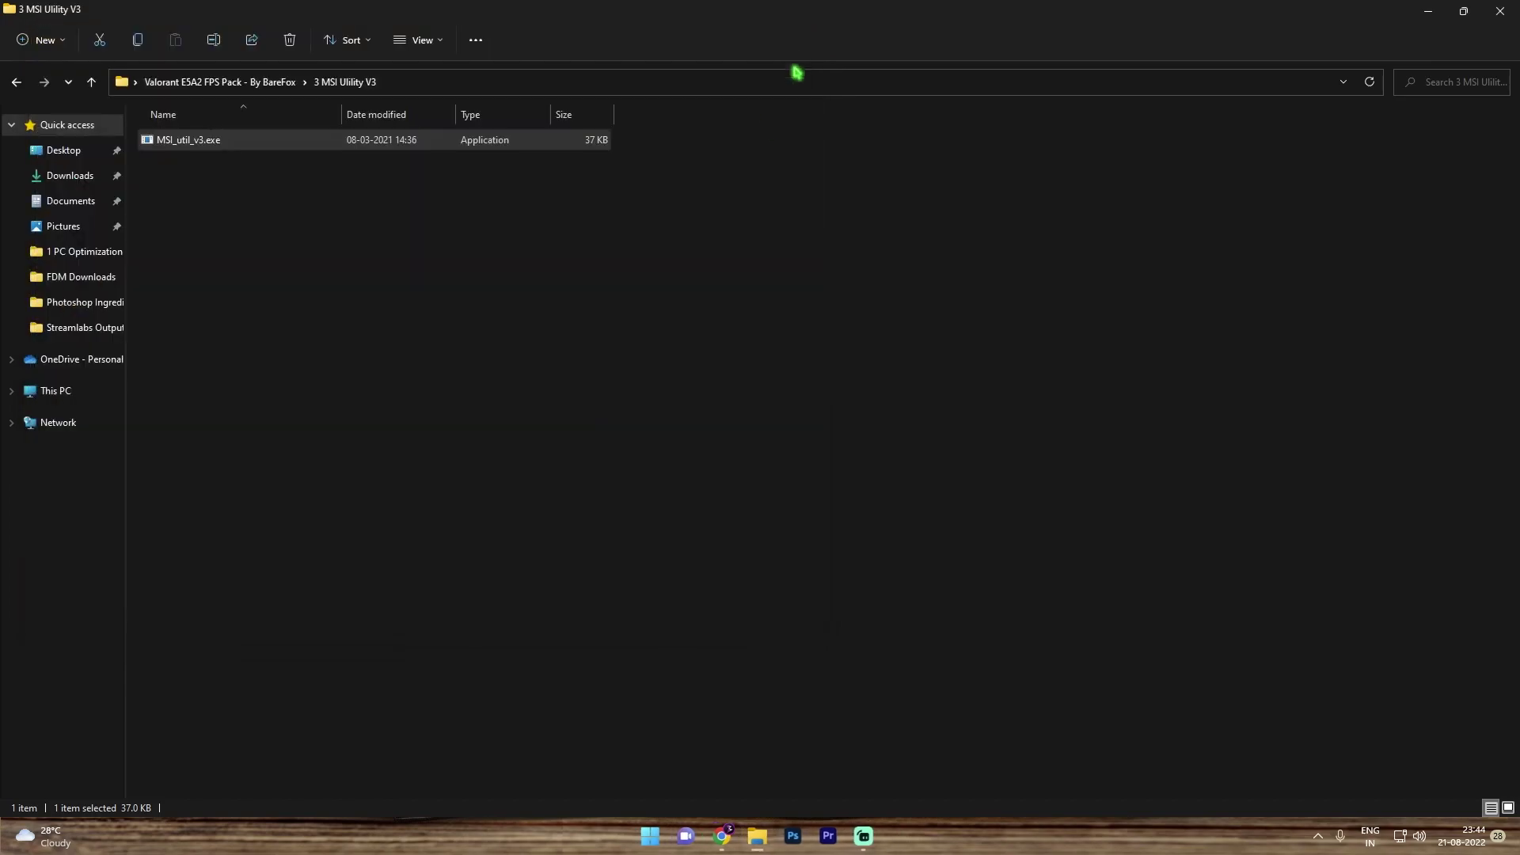
{"action": "left_click", "coordinate": [806, 33]}
Look at ValorantHighPriority.reg in 4 Valorant Priority, return to the pack folder, and close Explorer.
{"action": "left_click", "coordinate": [269, 81]}
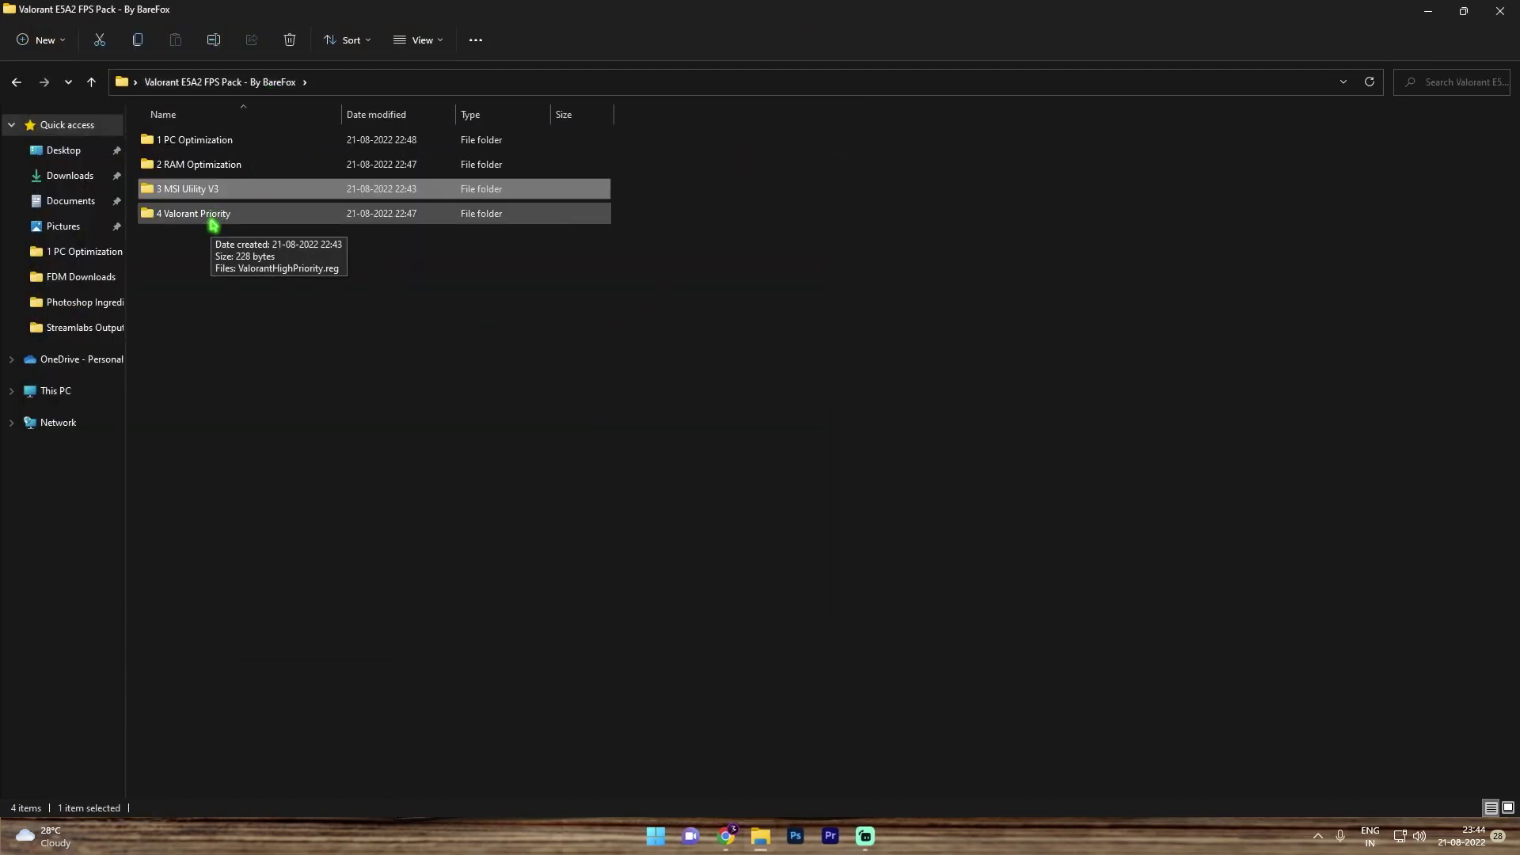
{"action": "double_click", "coordinate": [211, 222]}
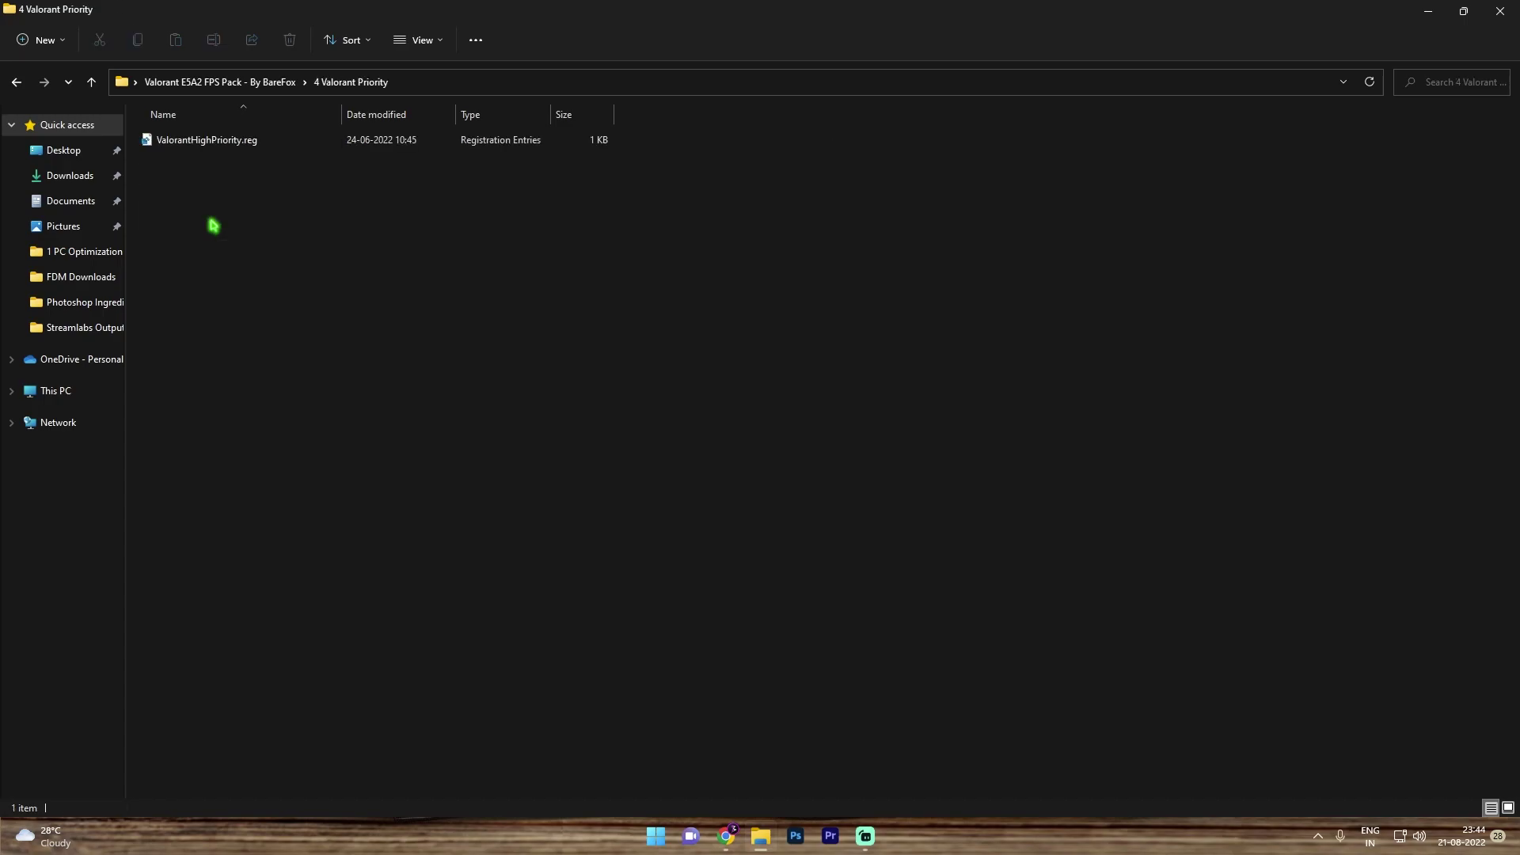
{"action": "left_click", "coordinate": [215, 150]}
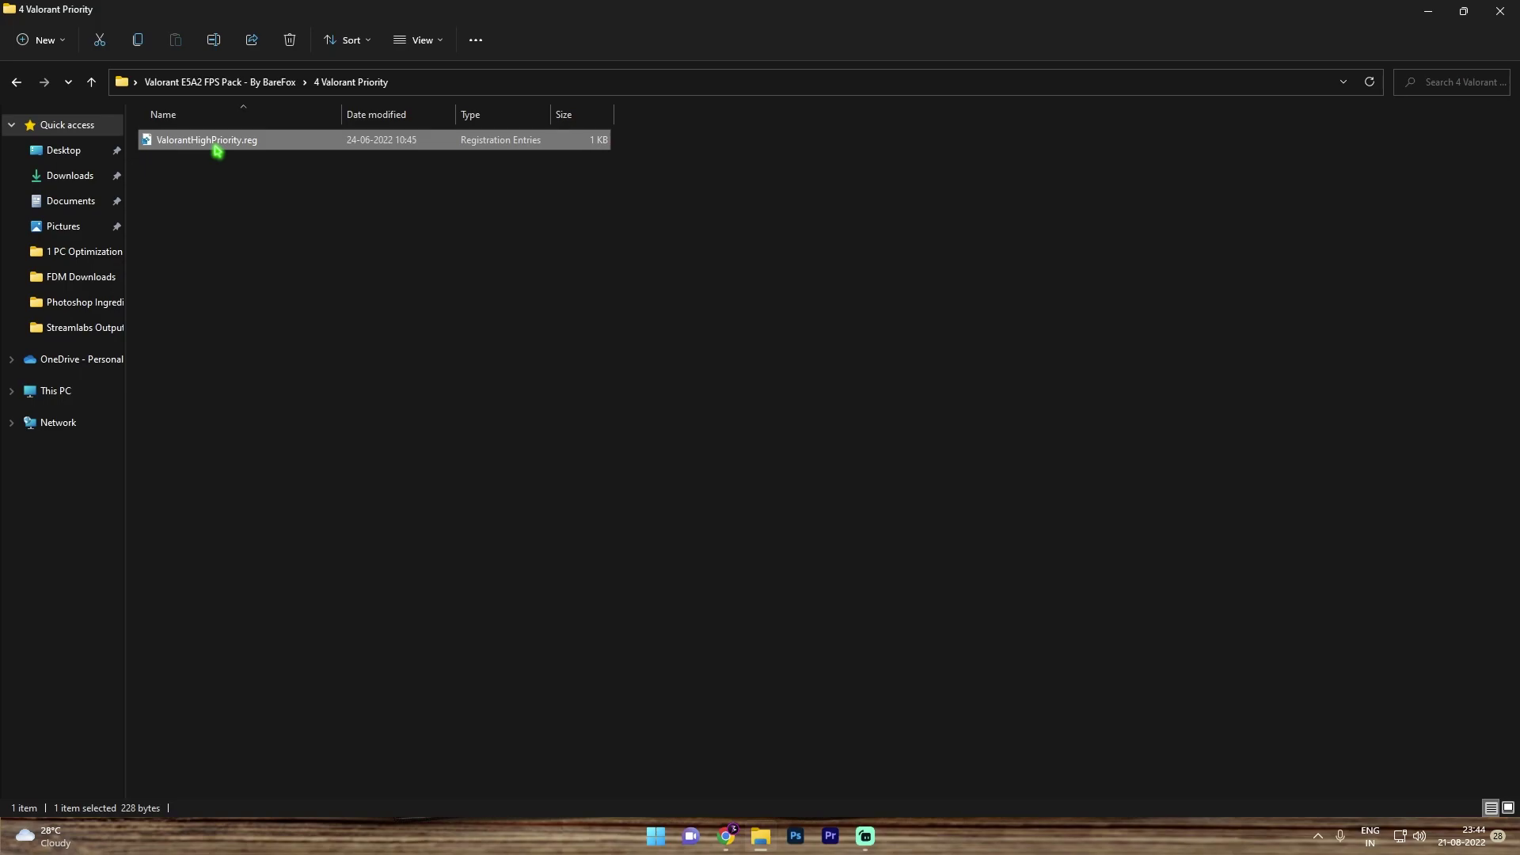
{"action": "key", "text": "alt+Left"}
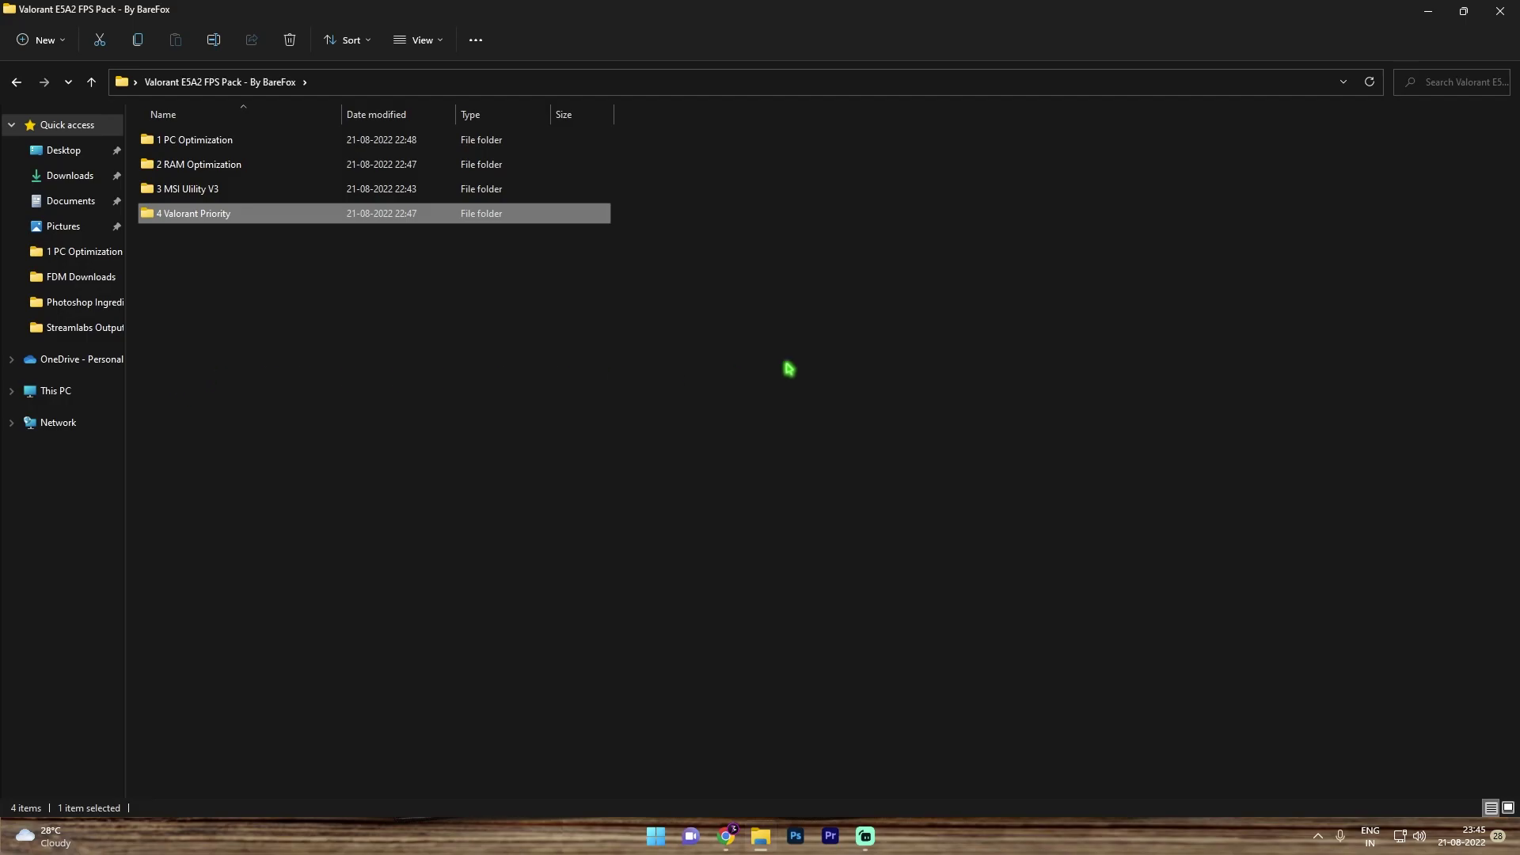
{"action": "left_click", "coordinate": [1499, 11]}
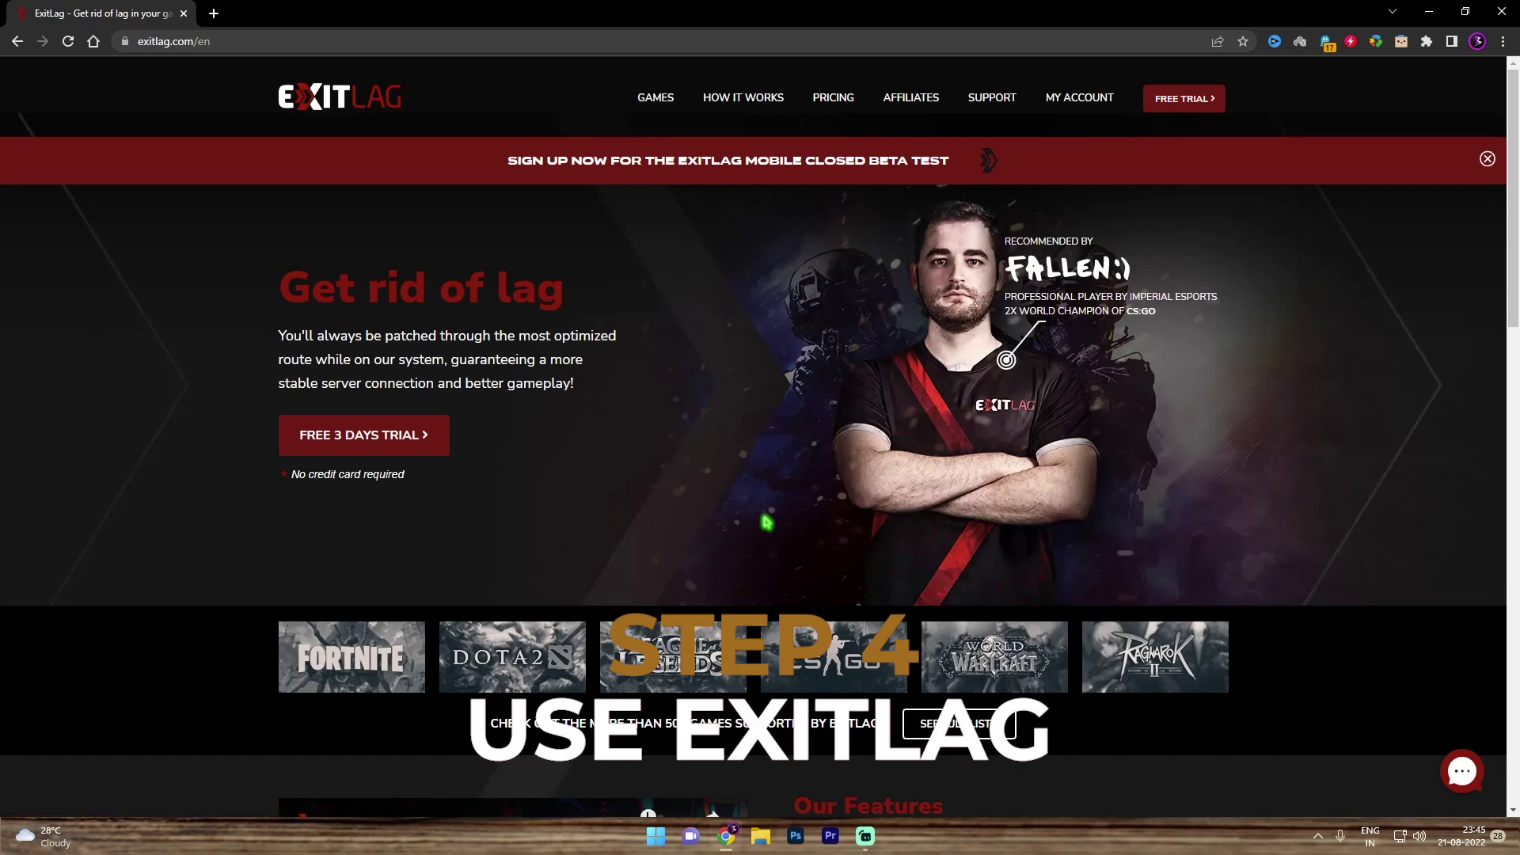
Start the free 3-day ExitLag trial on exitlag.com.
{"action": "left_click", "coordinate": [375, 446]}
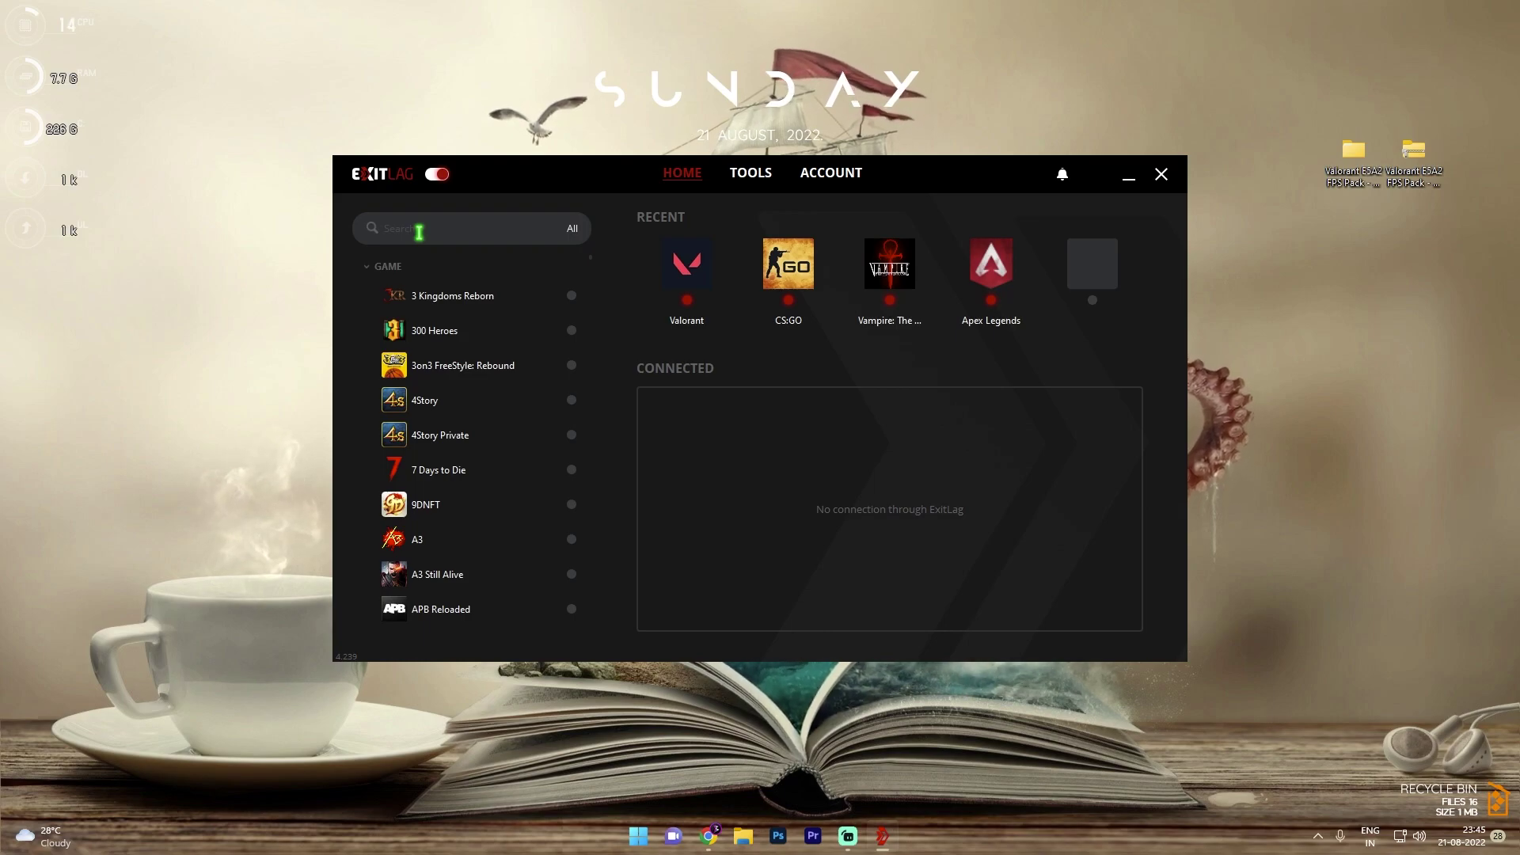
Find Valorant with the search 'valor' and apply routes through the IN Mumbai01 game region.
{"action": "left_click", "coordinate": [419, 232]}
{"action": "type", "text": "valor"}
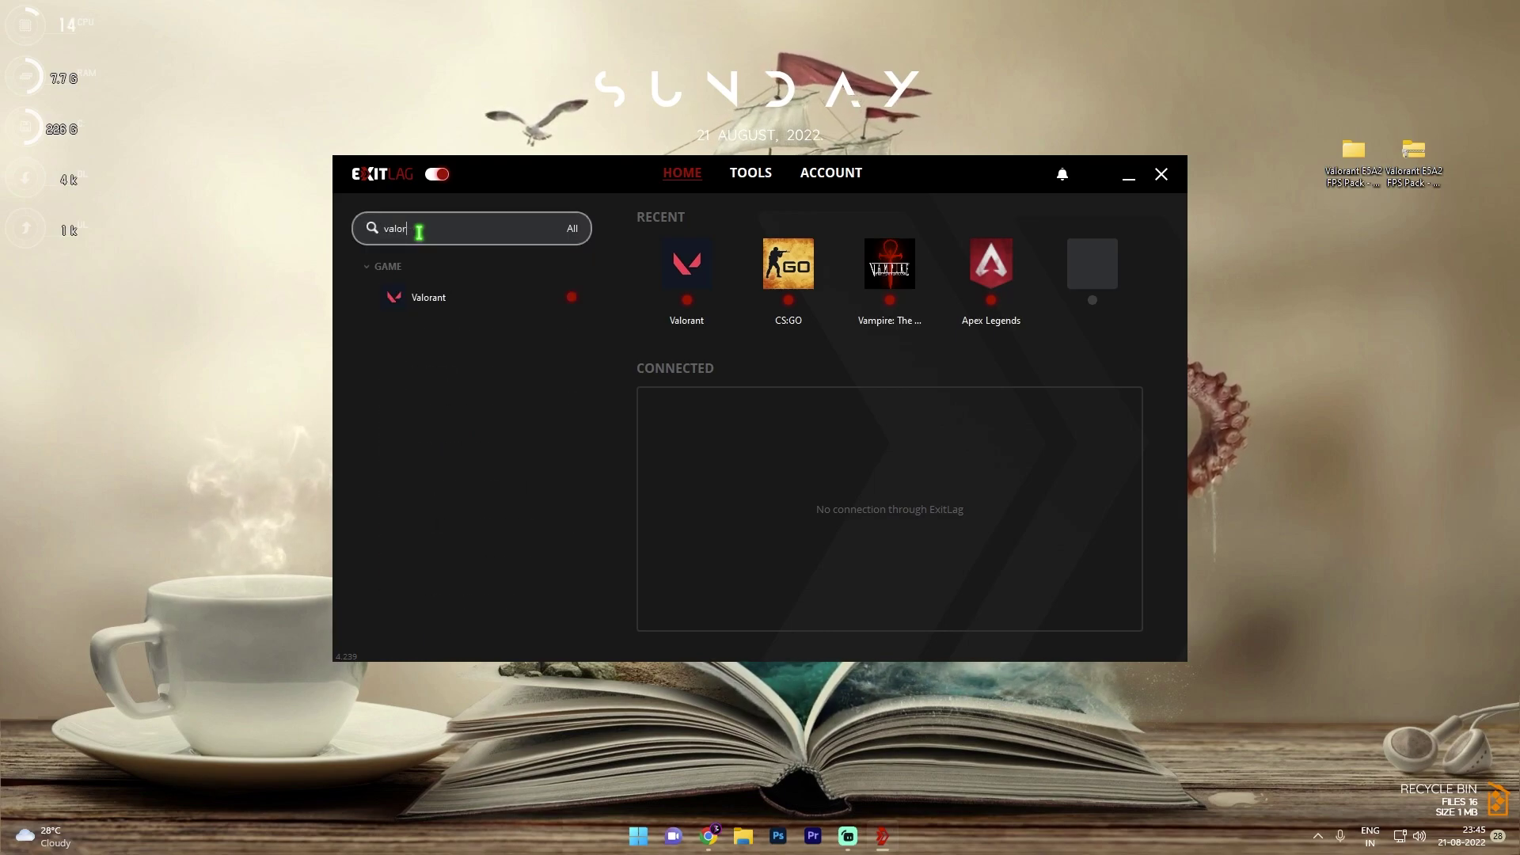
{"action": "left_click", "coordinate": [443, 301]}
{"action": "left_click", "coordinate": [750, 292]}
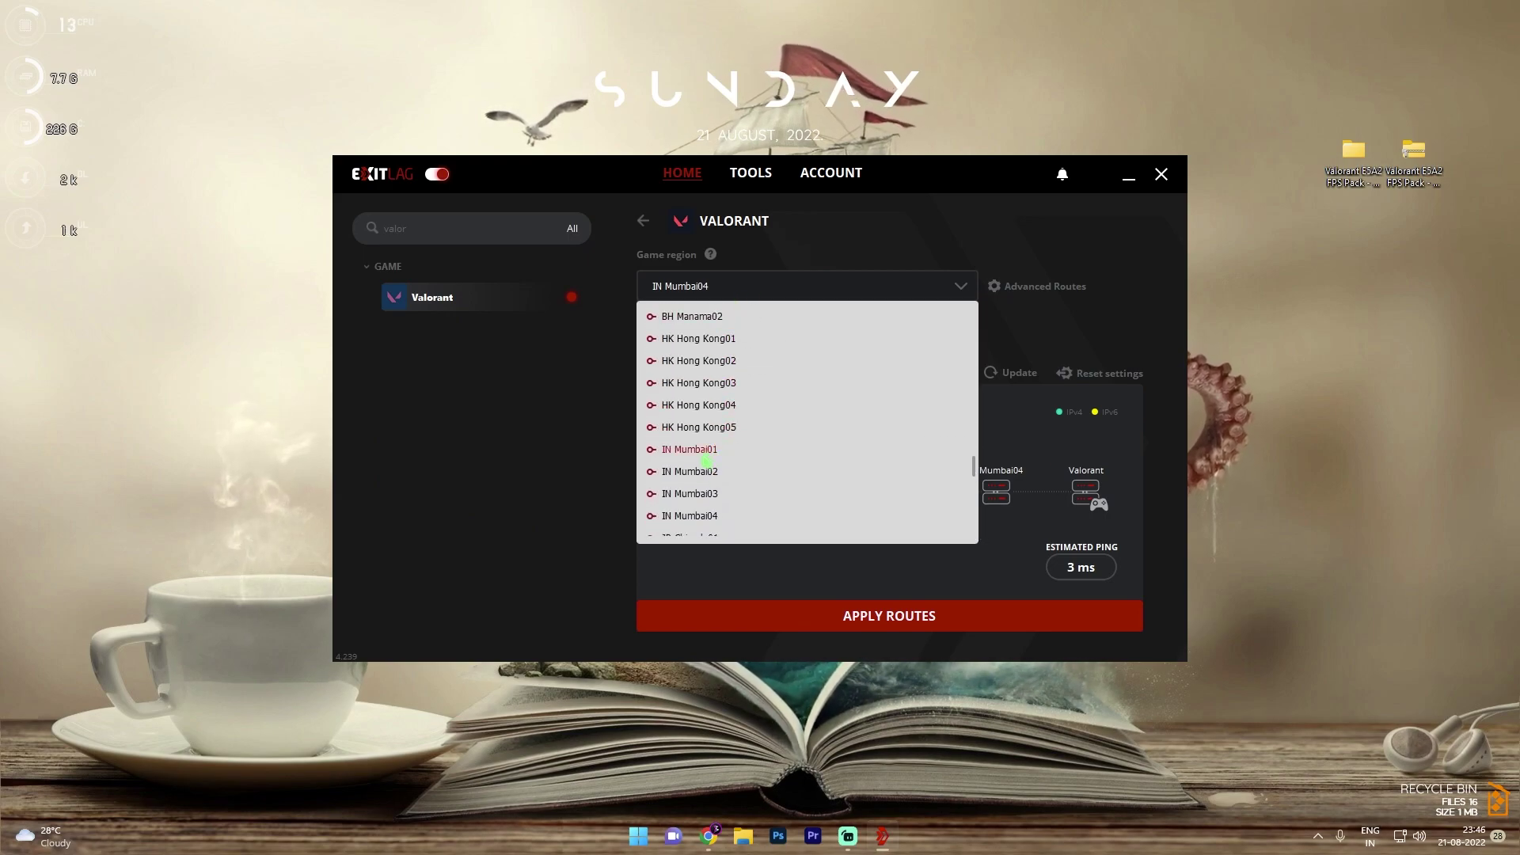
{"action": "left_click", "coordinate": [697, 450]}
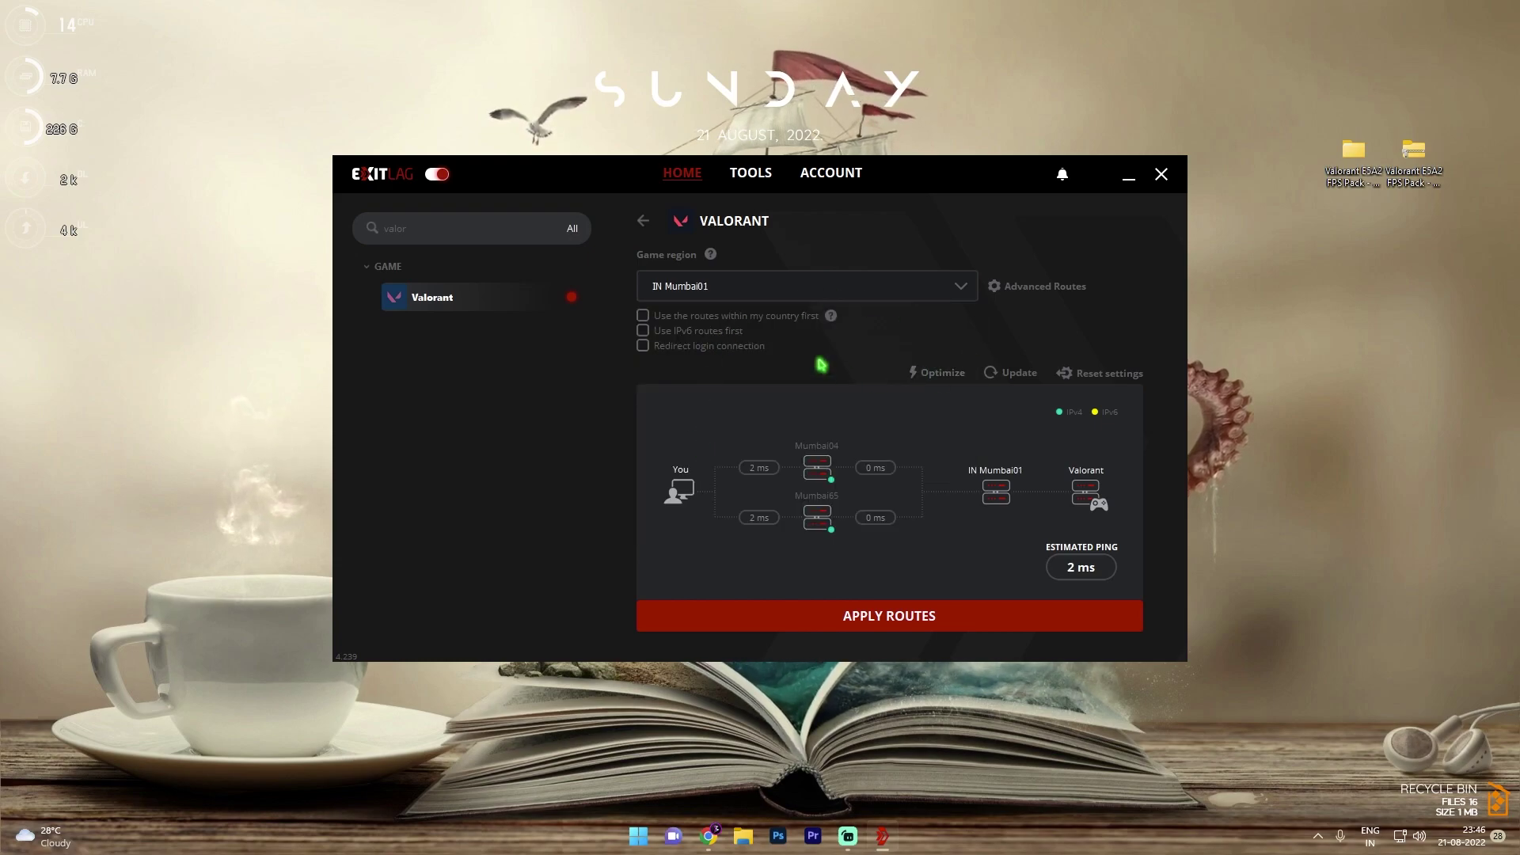
{"action": "left_click", "coordinate": [918, 616]}
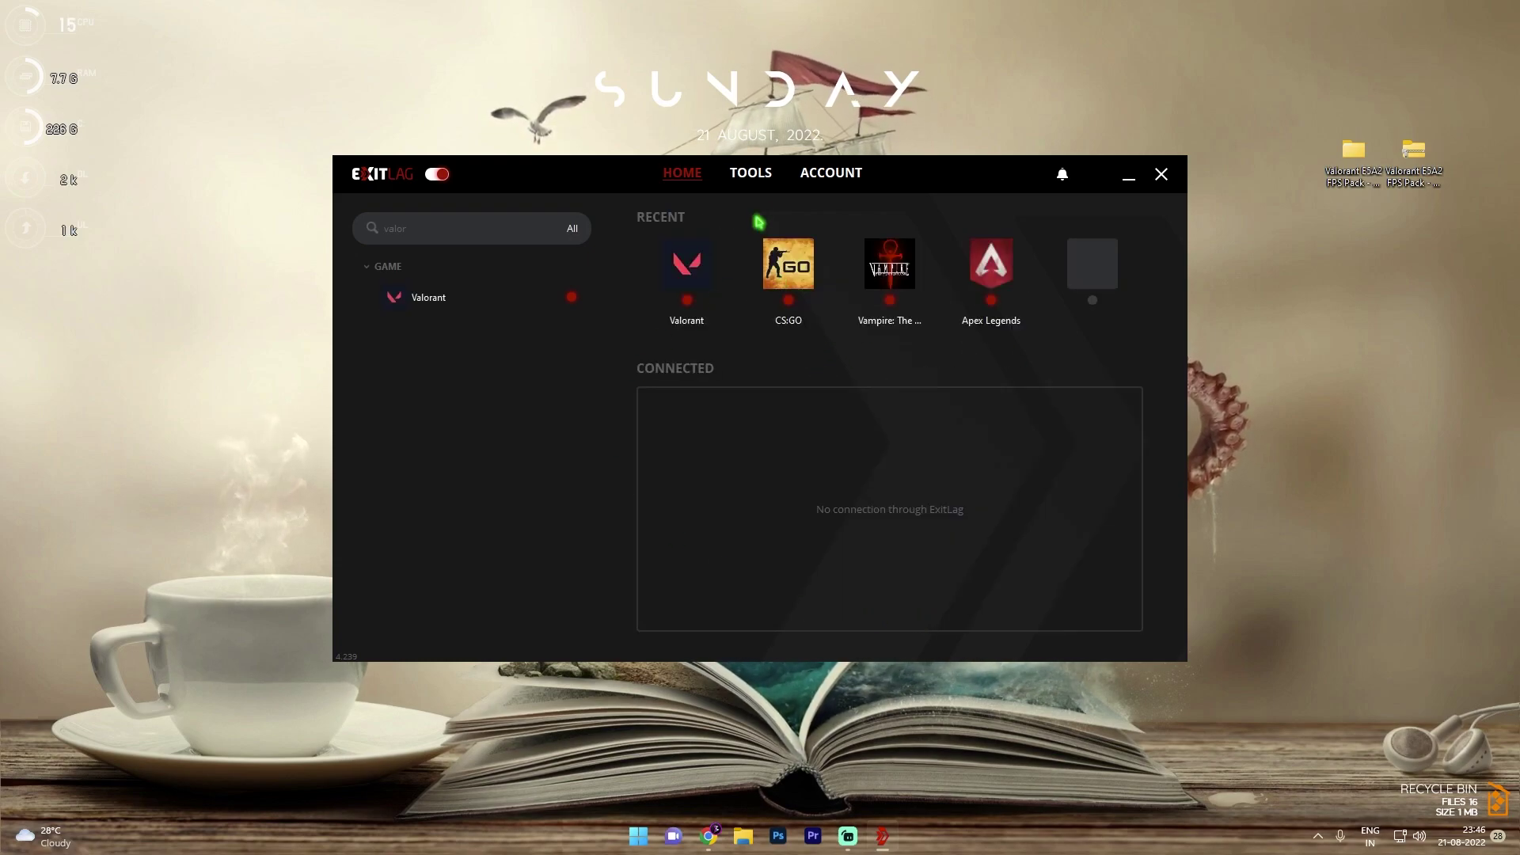
Turn on Disable Energy Efficient Ethernet under FPS Boost, then close ExitLag.
{"action": "left_click", "coordinate": [756, 180]}
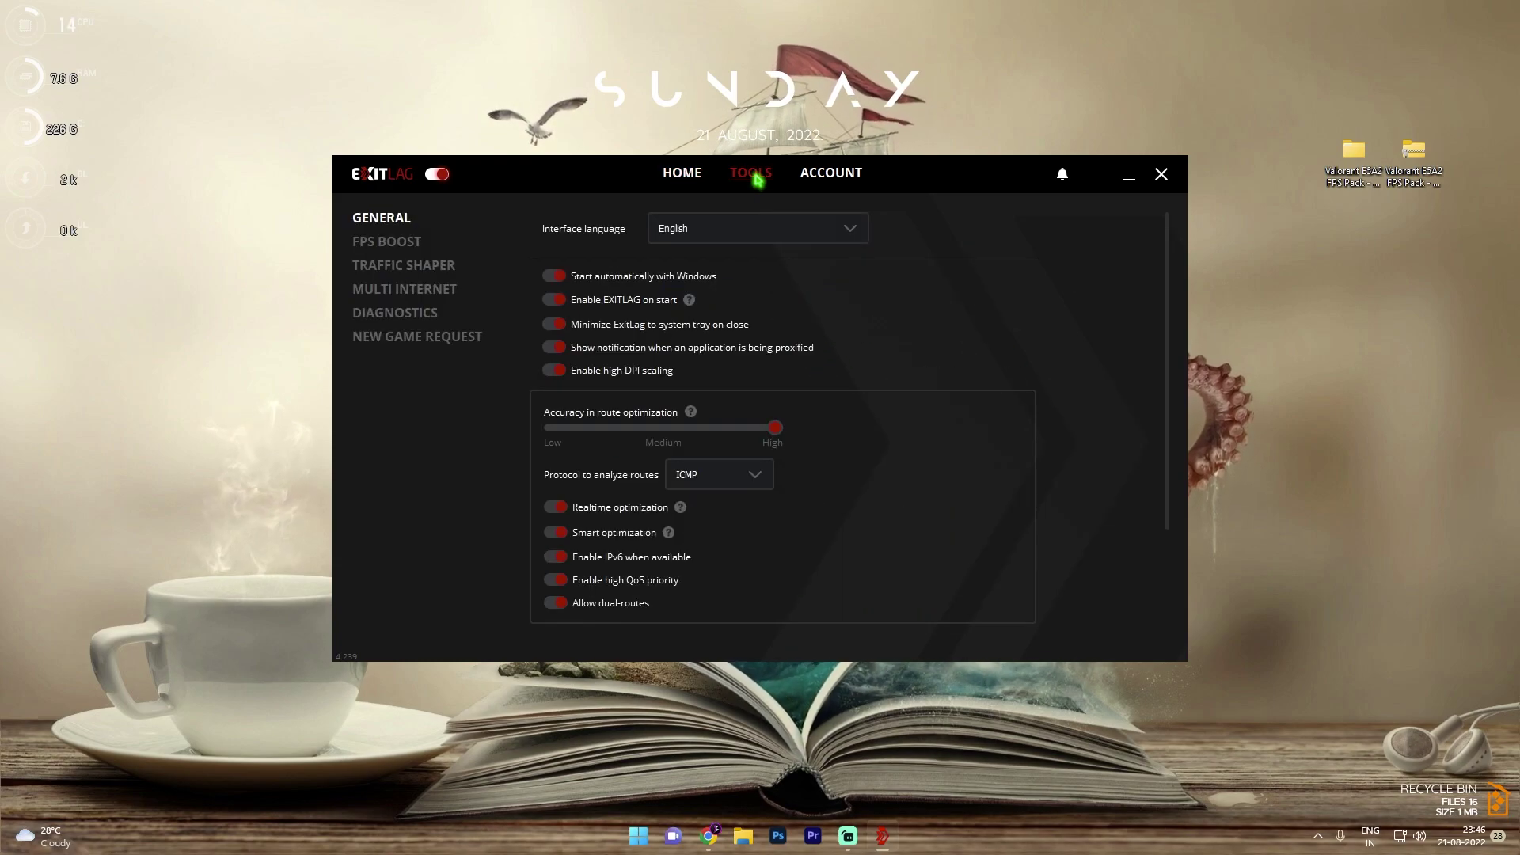
{"action": "left_click", "coordinate": [387, 243]}
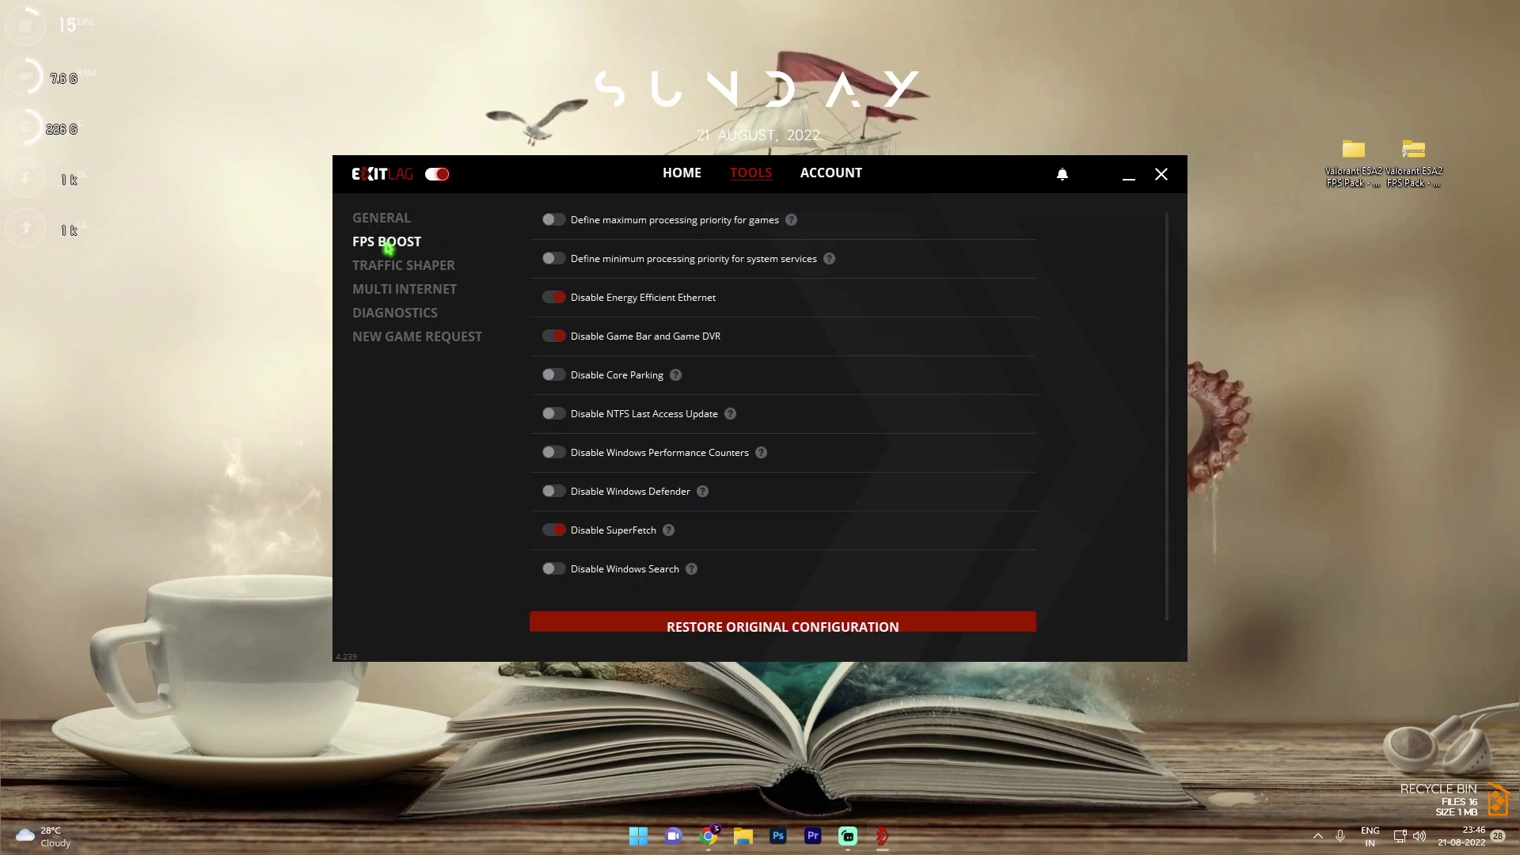
{"action": "left_click", "coordinate": [563, 297]}
{"action": "scroll", "coordinate": [559, 547], "scroll_direction": "down", "scroll_amount": 1}
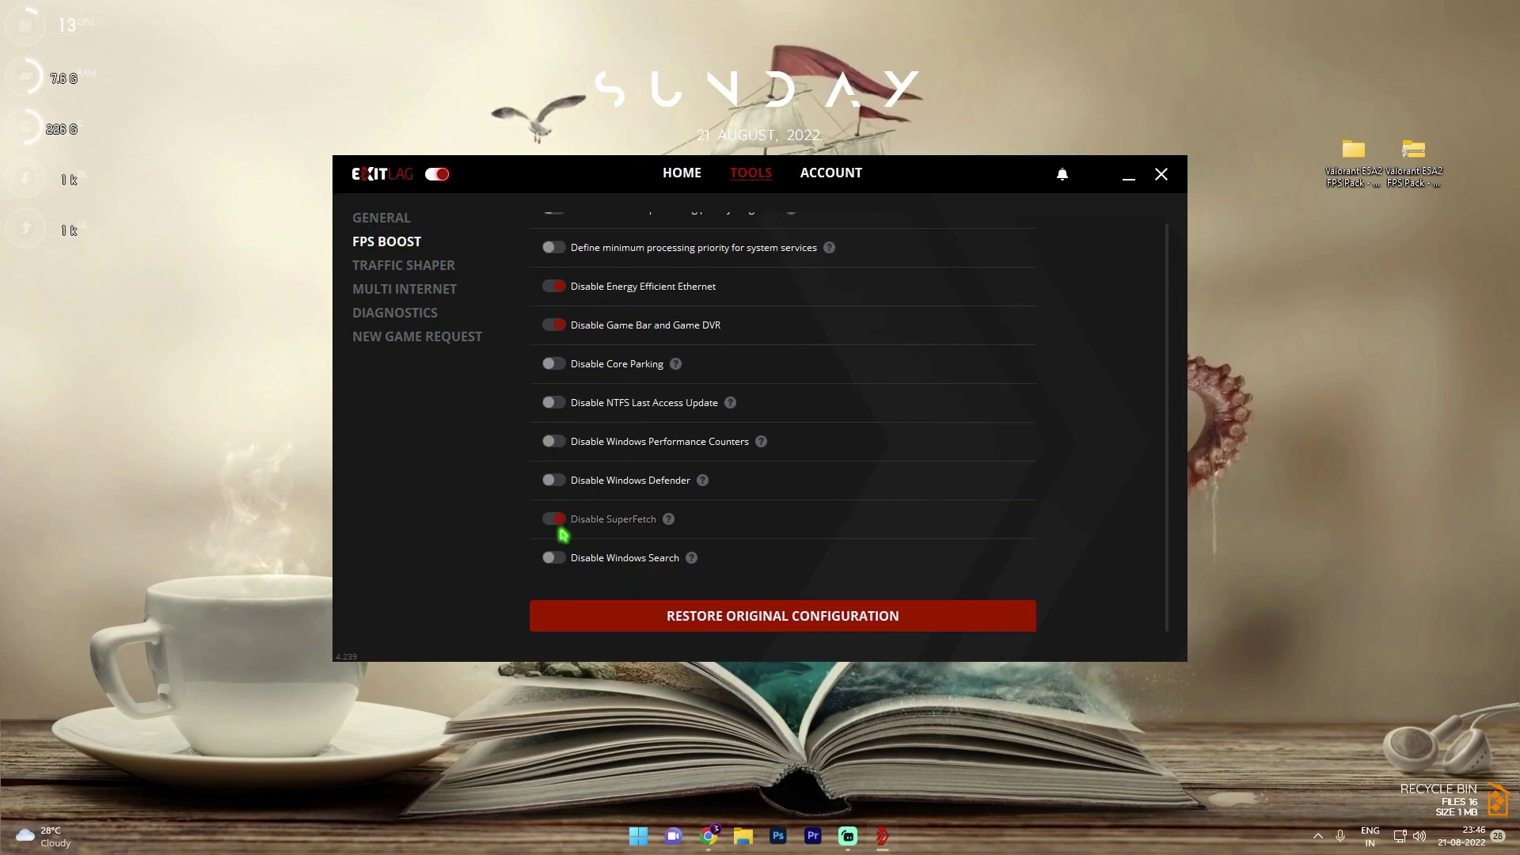
{"action": "left_click", "coordinate": [1160, 174]}
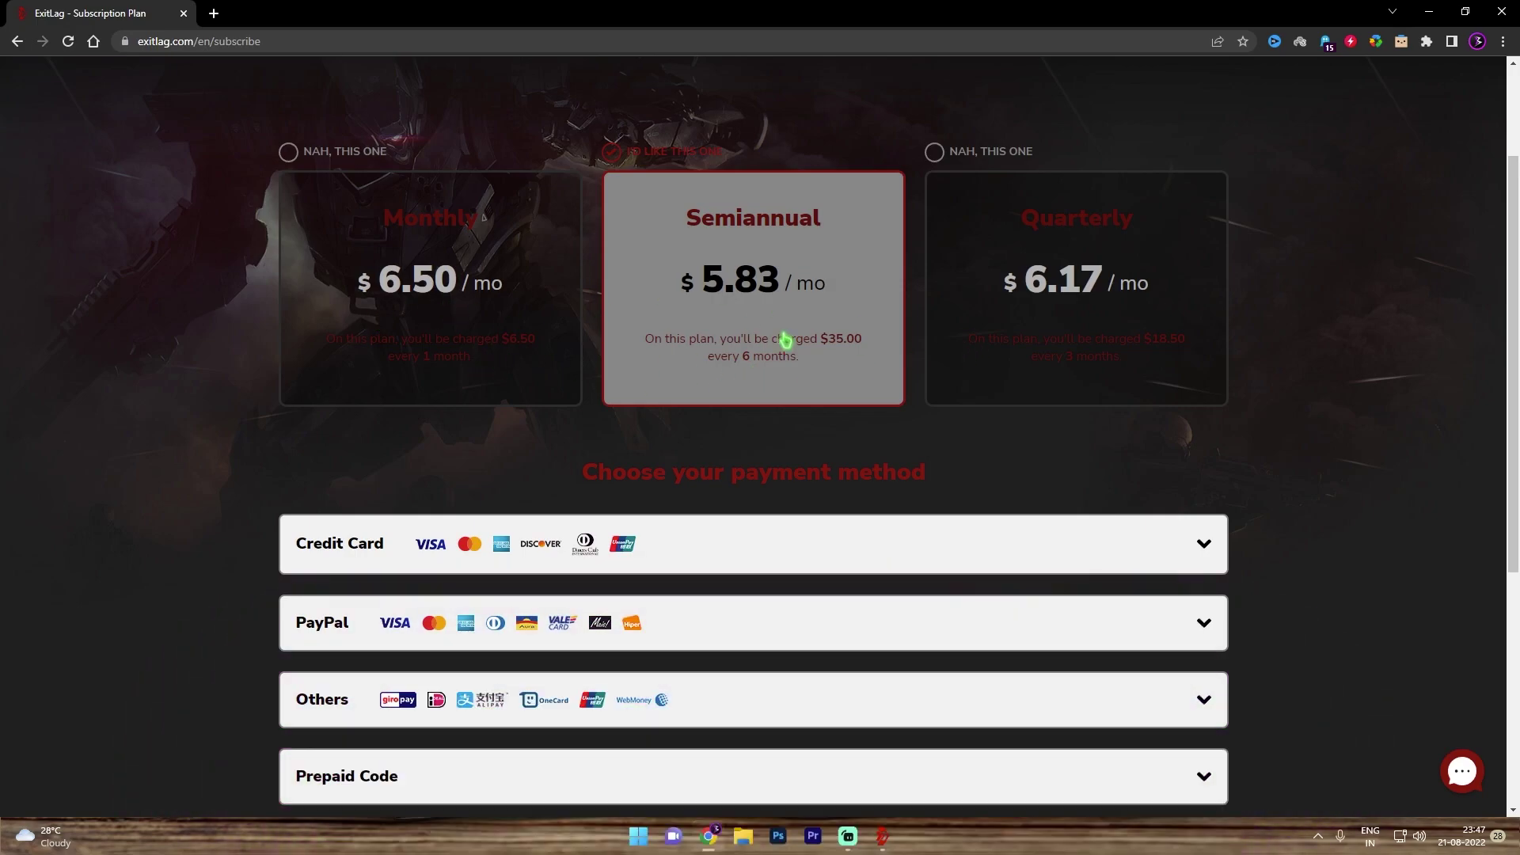
{"action": "scroll", "coordinate": [785, 340], "scroll_direction": "up", "scroll_amount": 2}
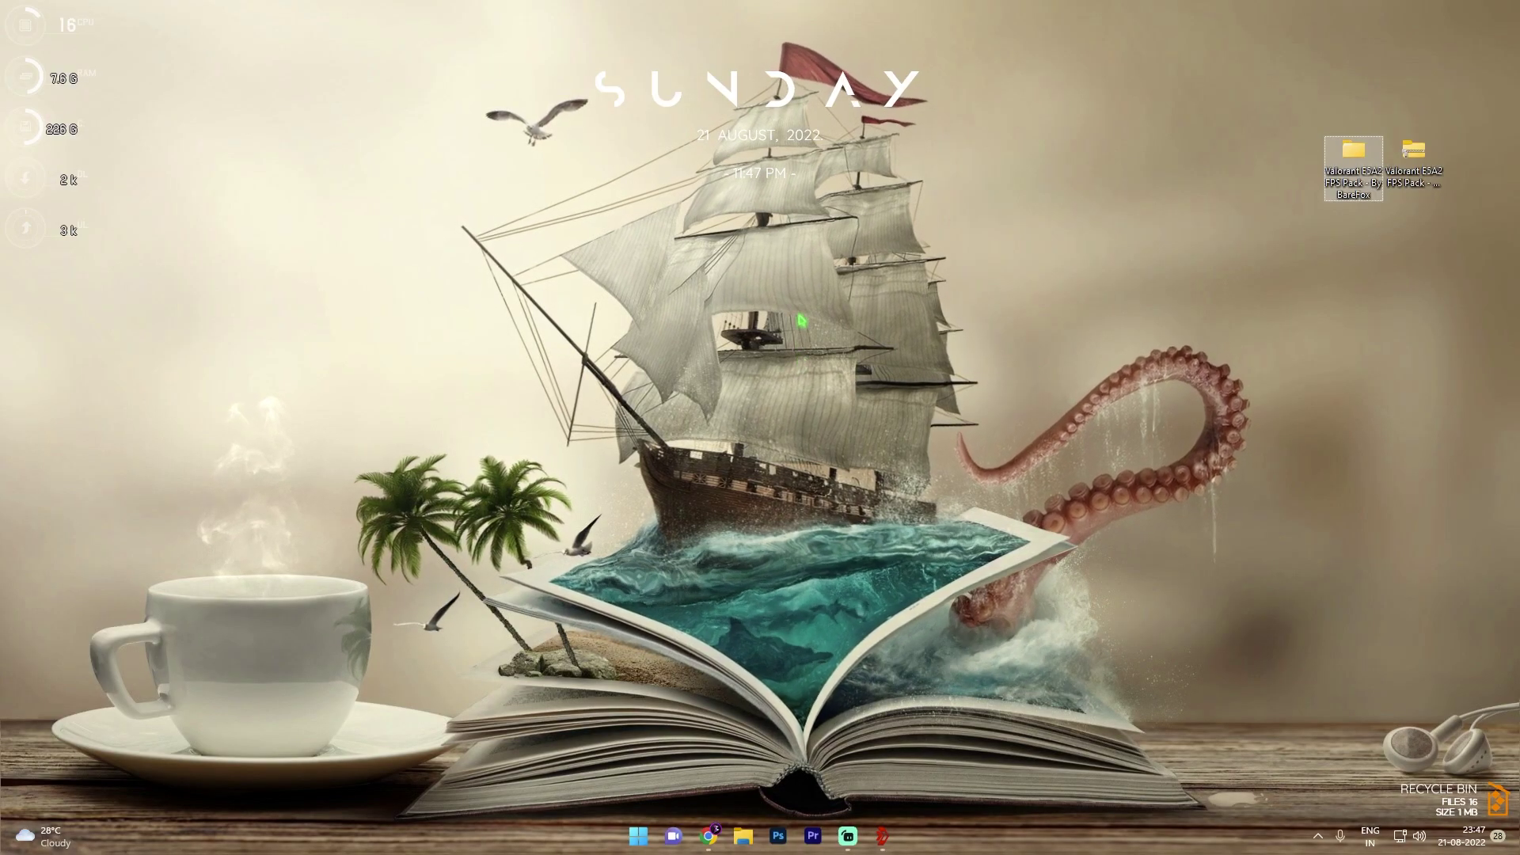
Launch Valorant from a Start search for 'valor' and open its Video settings tab.
{"action": "key", "text": "super"}
{"action": "type", "text": "valor"}
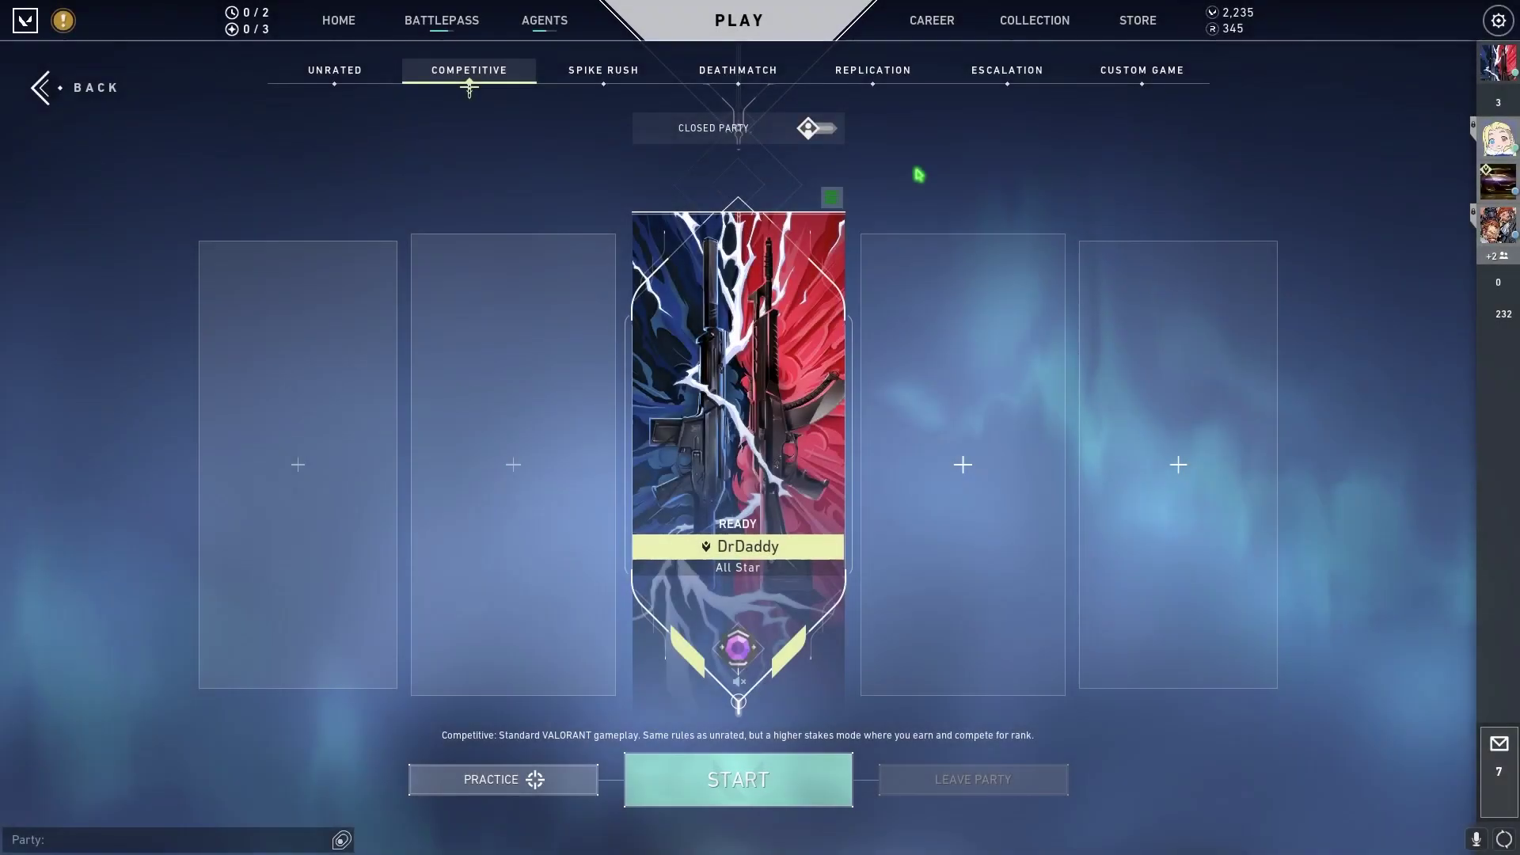
{"action": "key", "text": "Escape"}
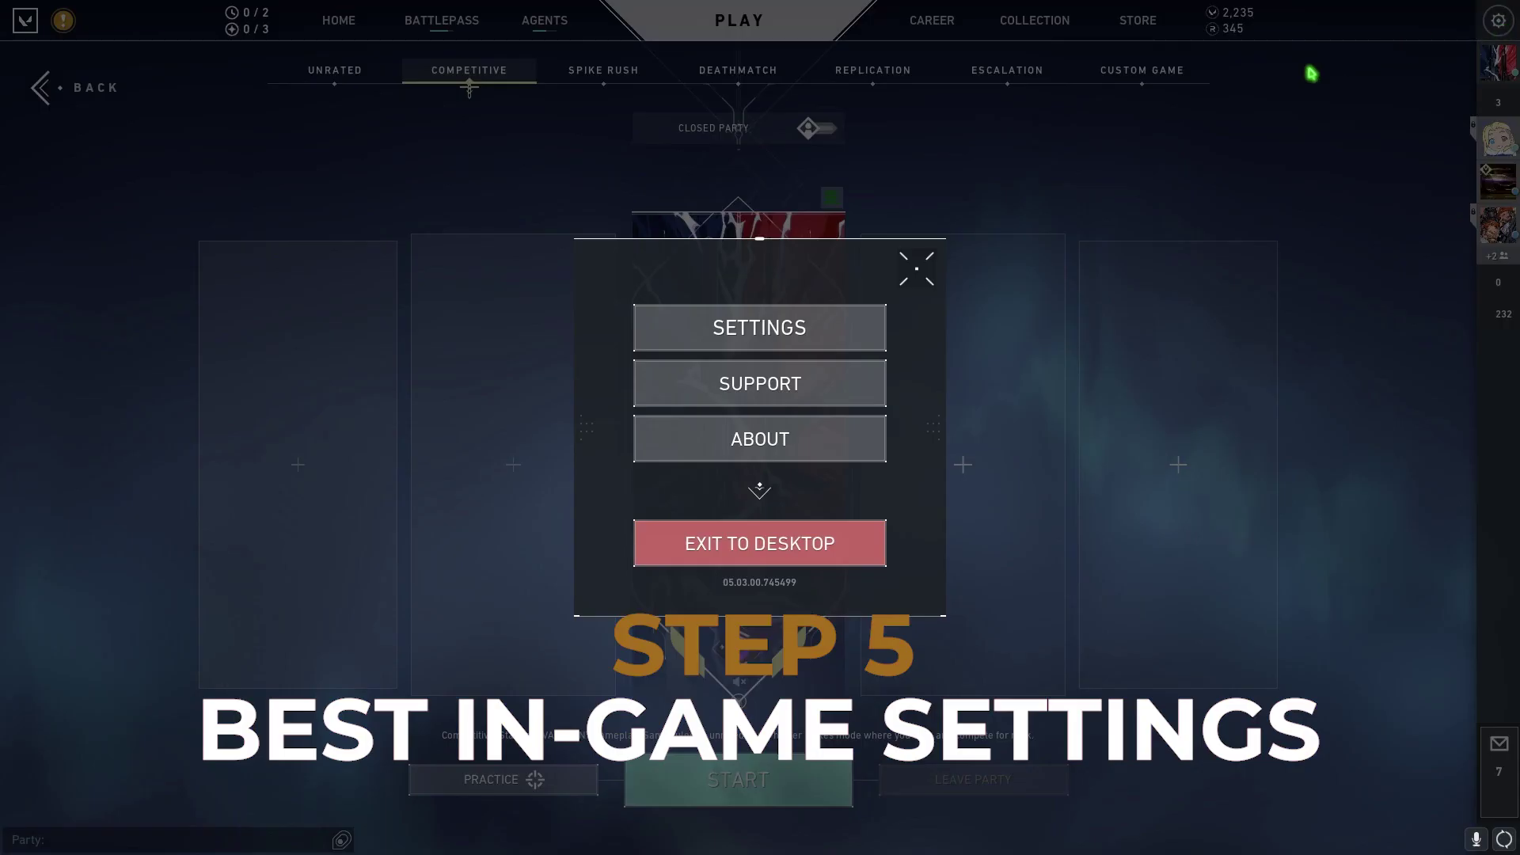
{"action": "left_click", "coordinate": [790, 323]}
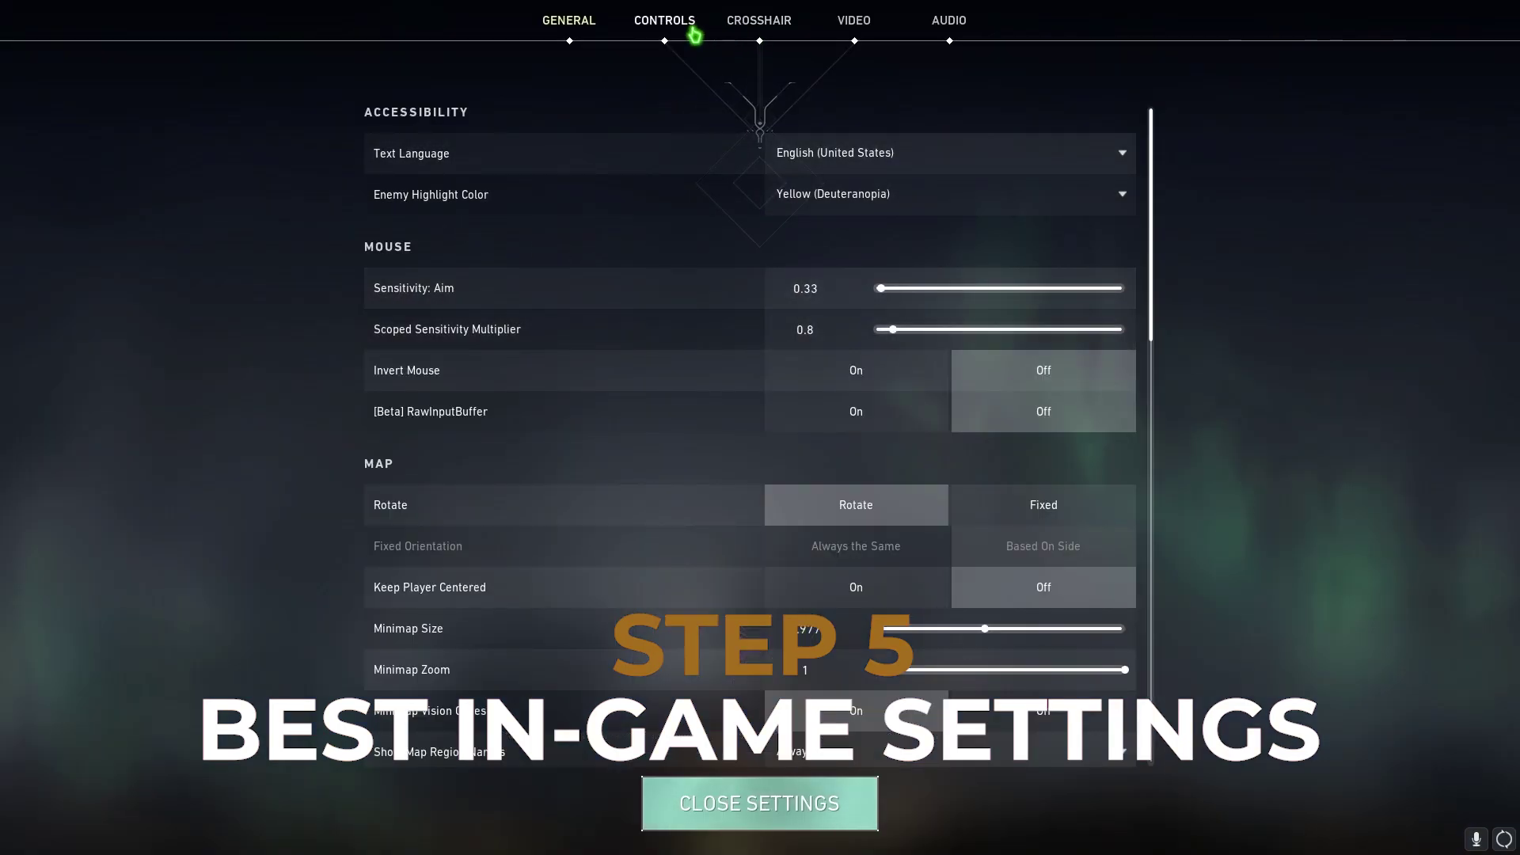
{"action": "left_click", "coordinate": [835, 32]}
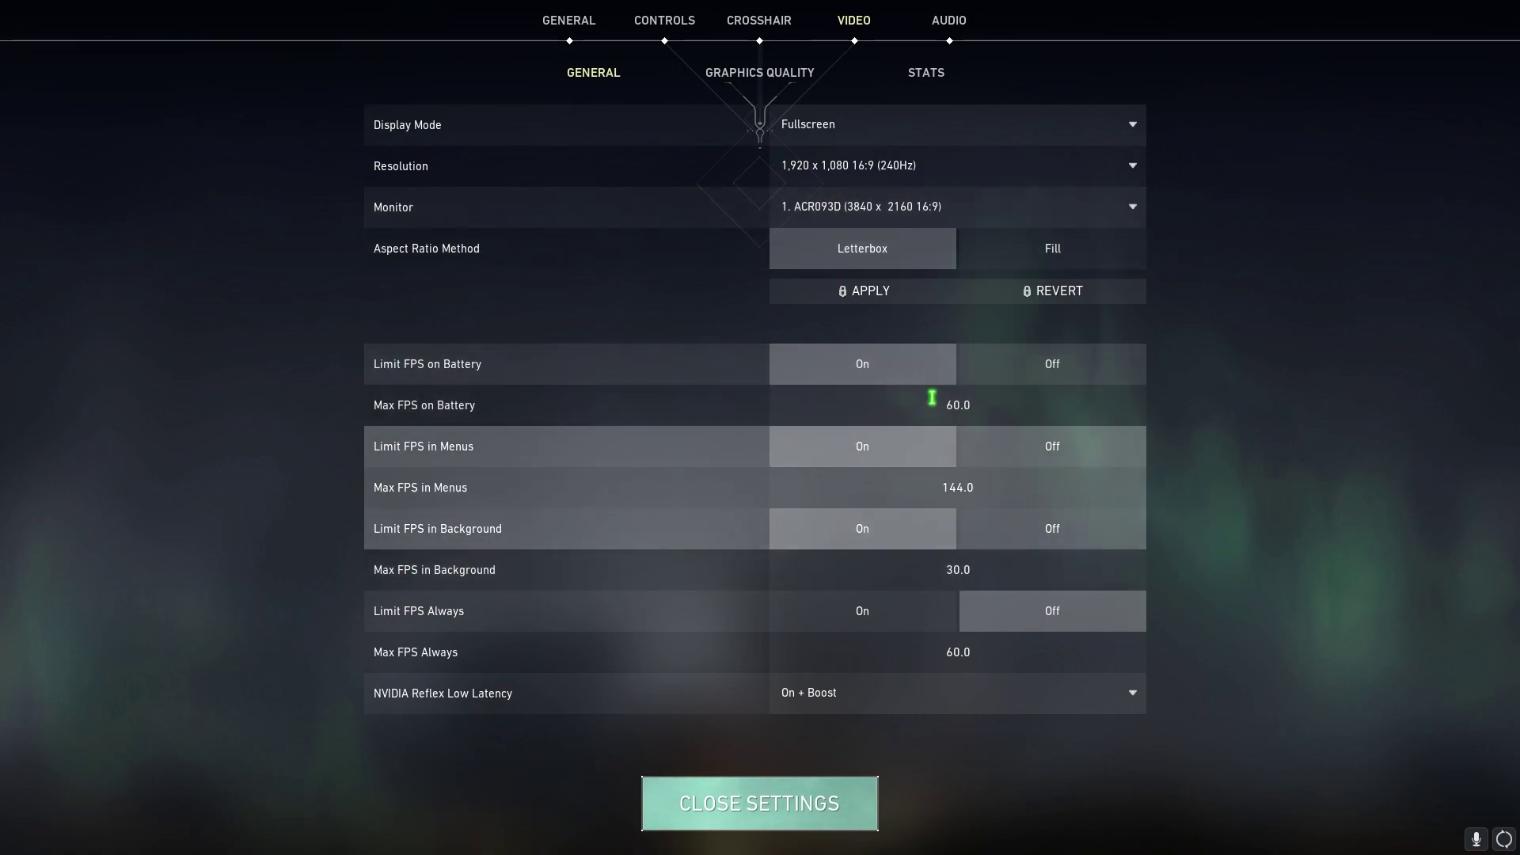
Set FPS limits on battery, menus and background to Off, keeping NVIDIA Reflex On + Boost.
{"action": "left_click", "coordinate": [1031, 375]}
{"action": "left_click", "coordinate": [1044, 443]}
{"action": "left_click", "coordinate": [1009, 530]}
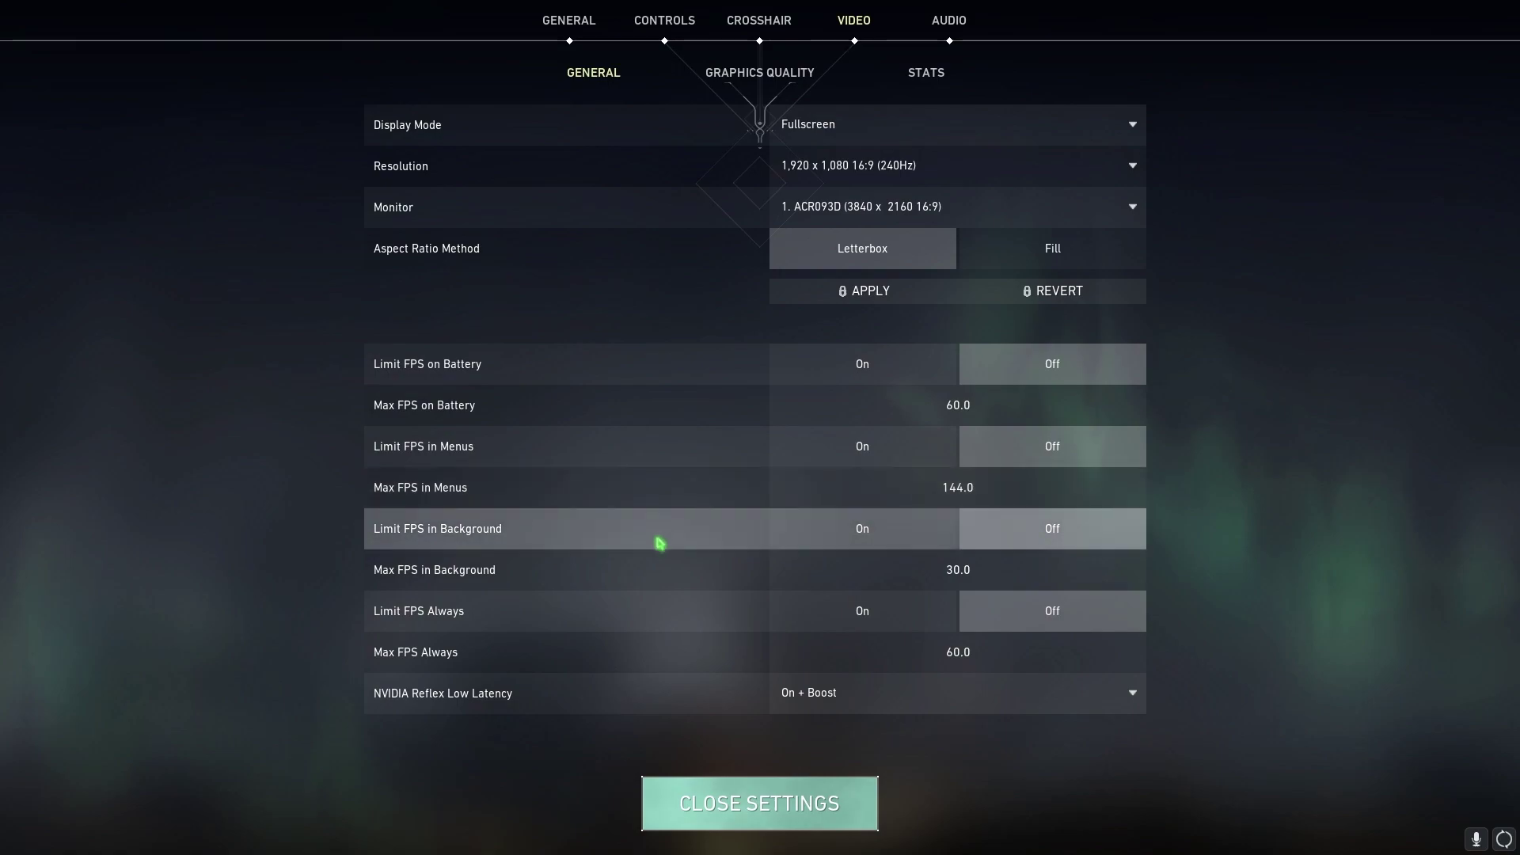
{"action": "left_click", "coordinate": [834, 707]}
{"action": "left_click", "coordinate": [797, 746]}
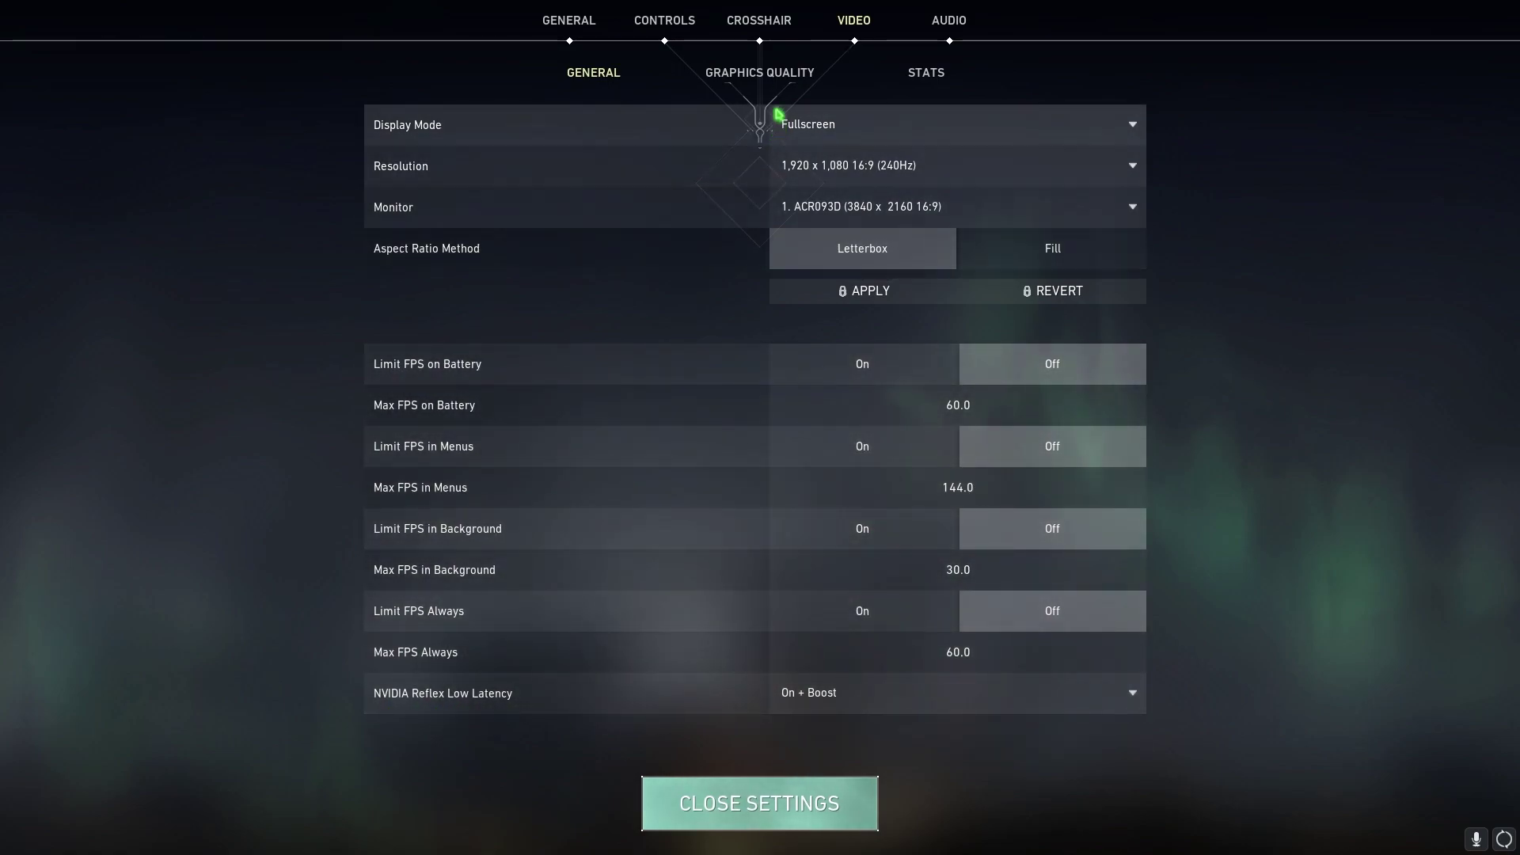
{"action": "left_click", "coordinate": [776, 86]}
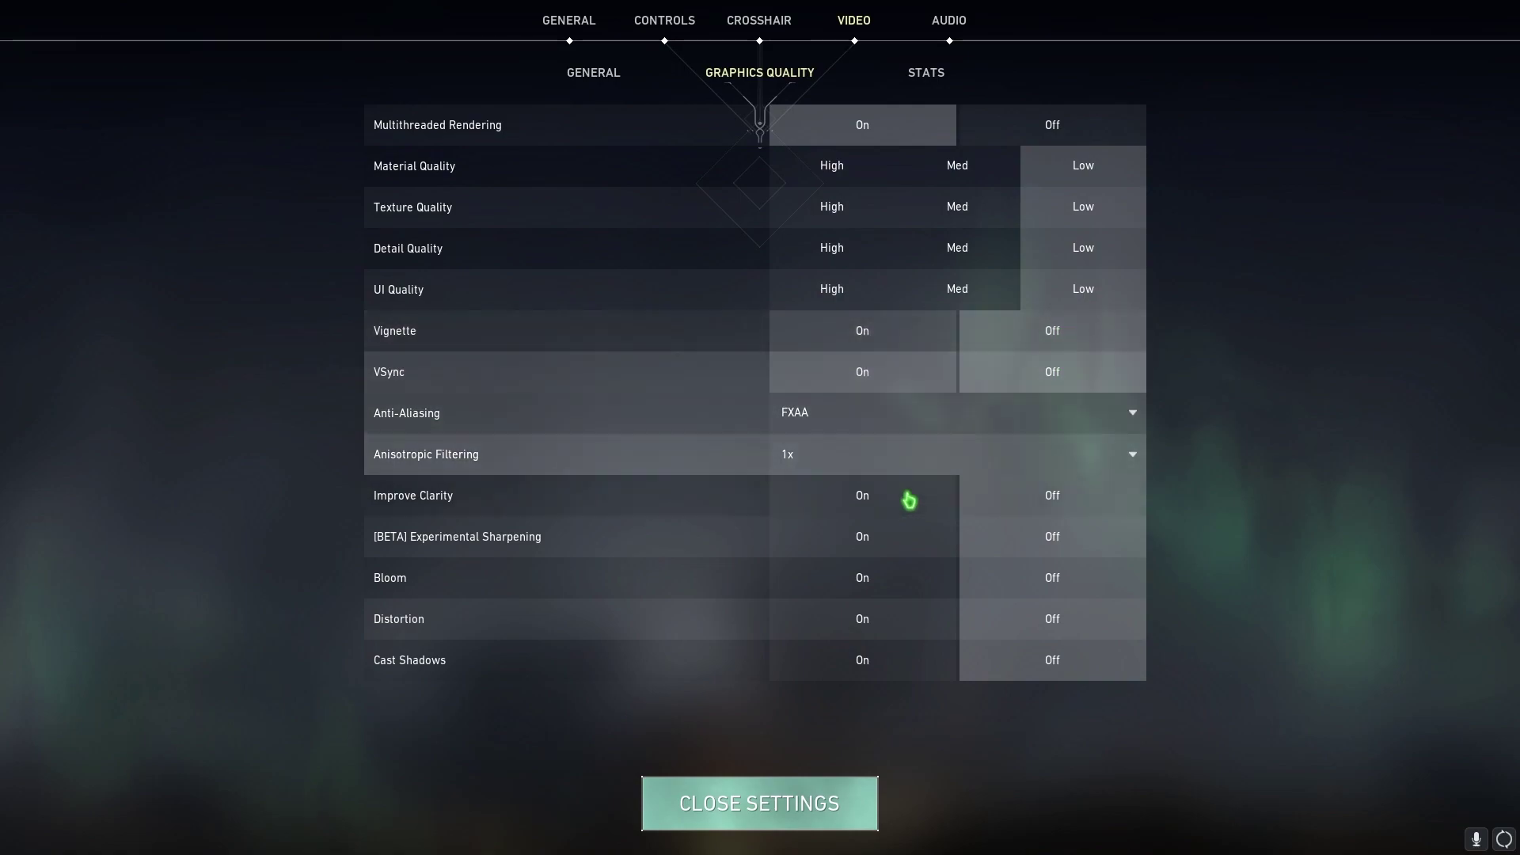
Set Anti-Aliasing to None and close Valorant's settings.
{"action": "left_click", "coordinate": [848, 420]}
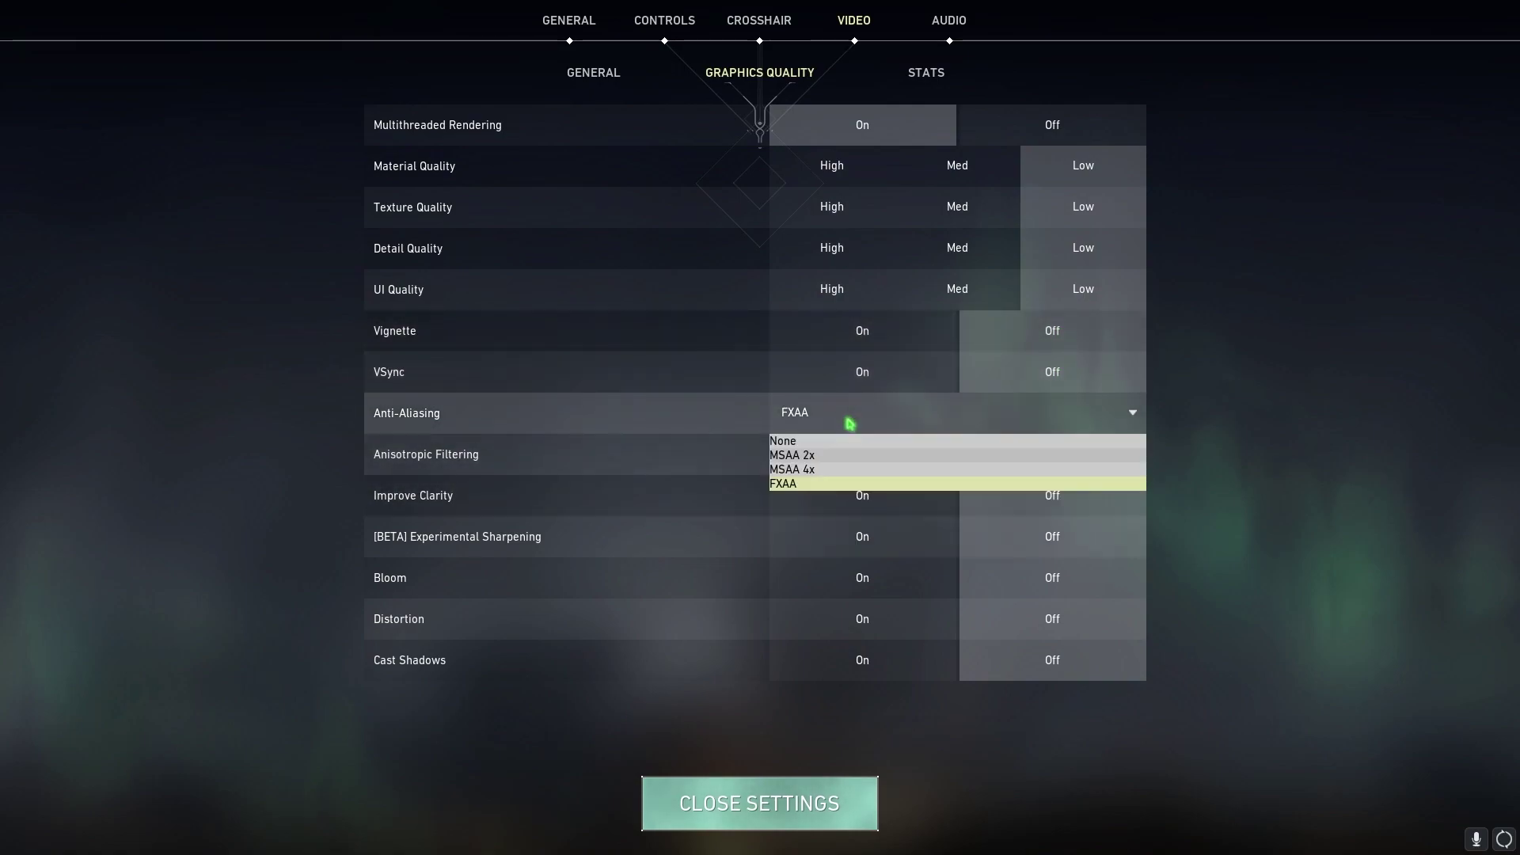
{"action": "left_click", "coordinate": [788, 443]}
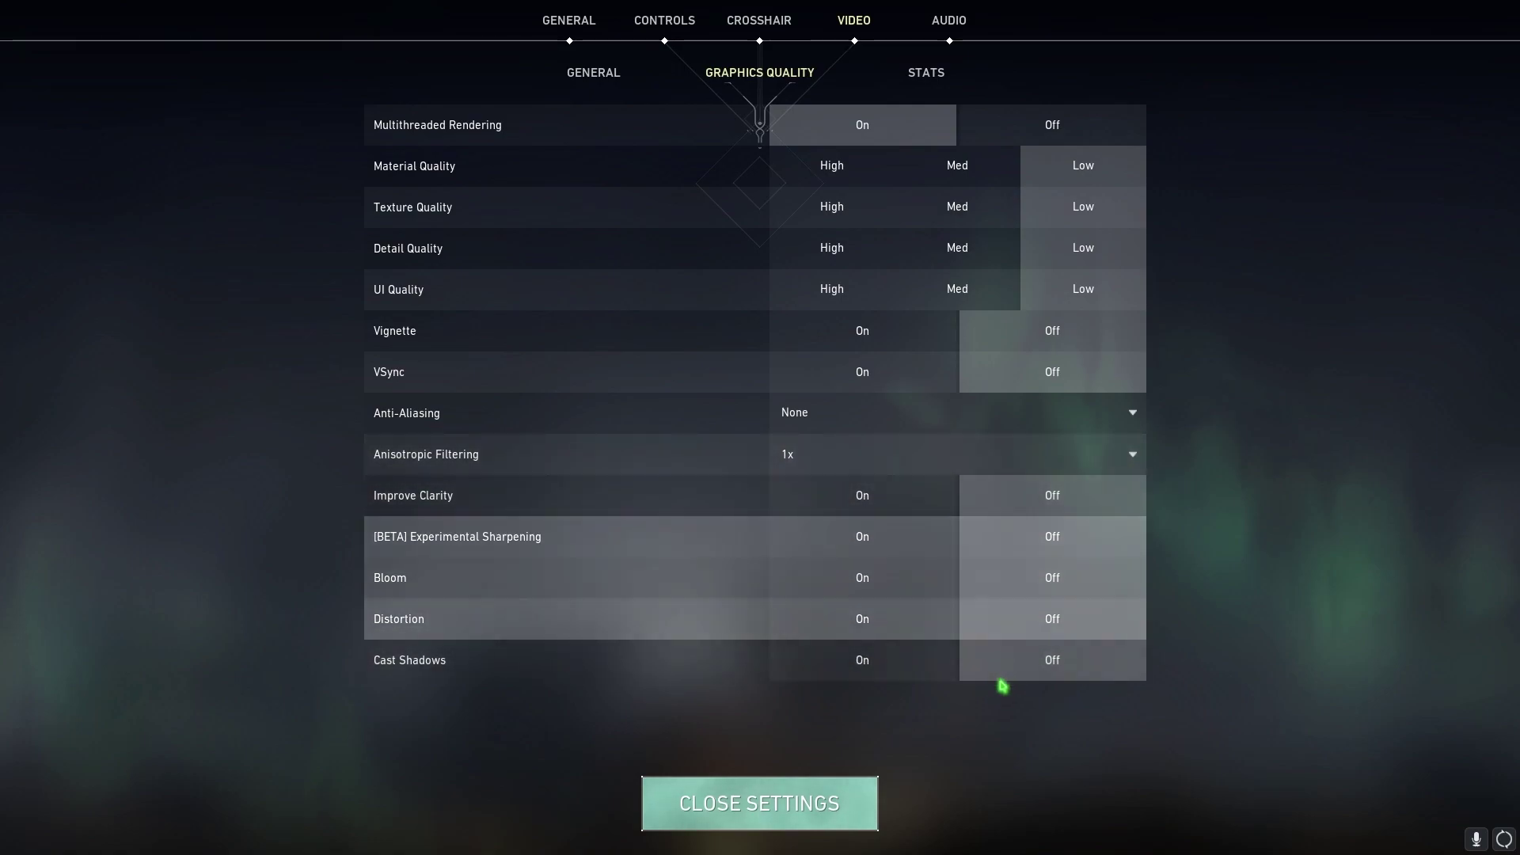
{"action": "left_click", "coordinate": [774, 799]}
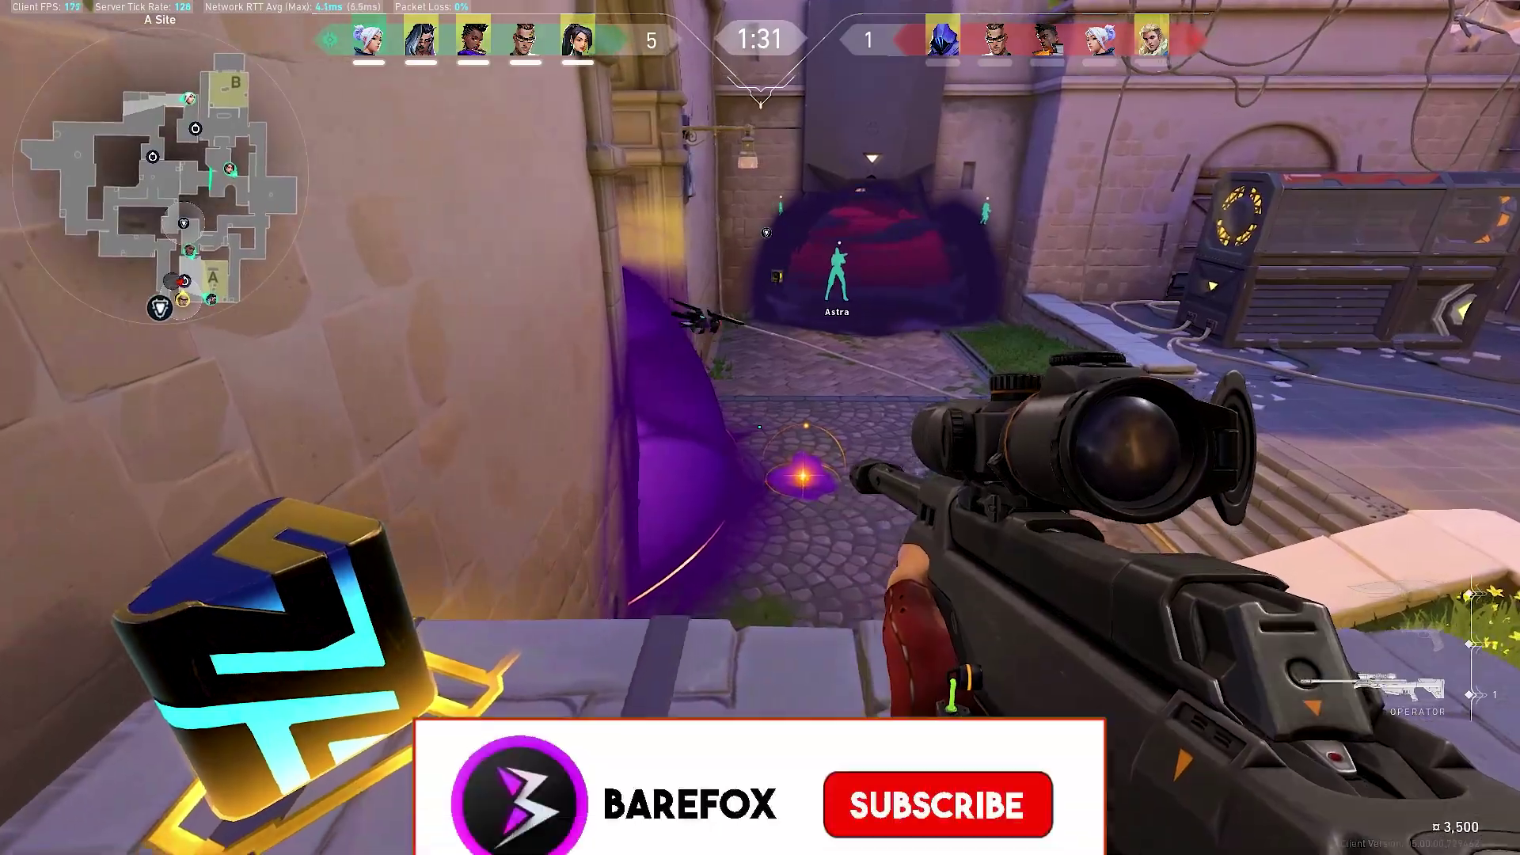
Scope in with the Operator, fire at the enemy, then switch to spectating another teammate.
{"action": "right_click", "coordinate": [759, 427]}
{"action": "right_click", "coordinate": [760, 428]}
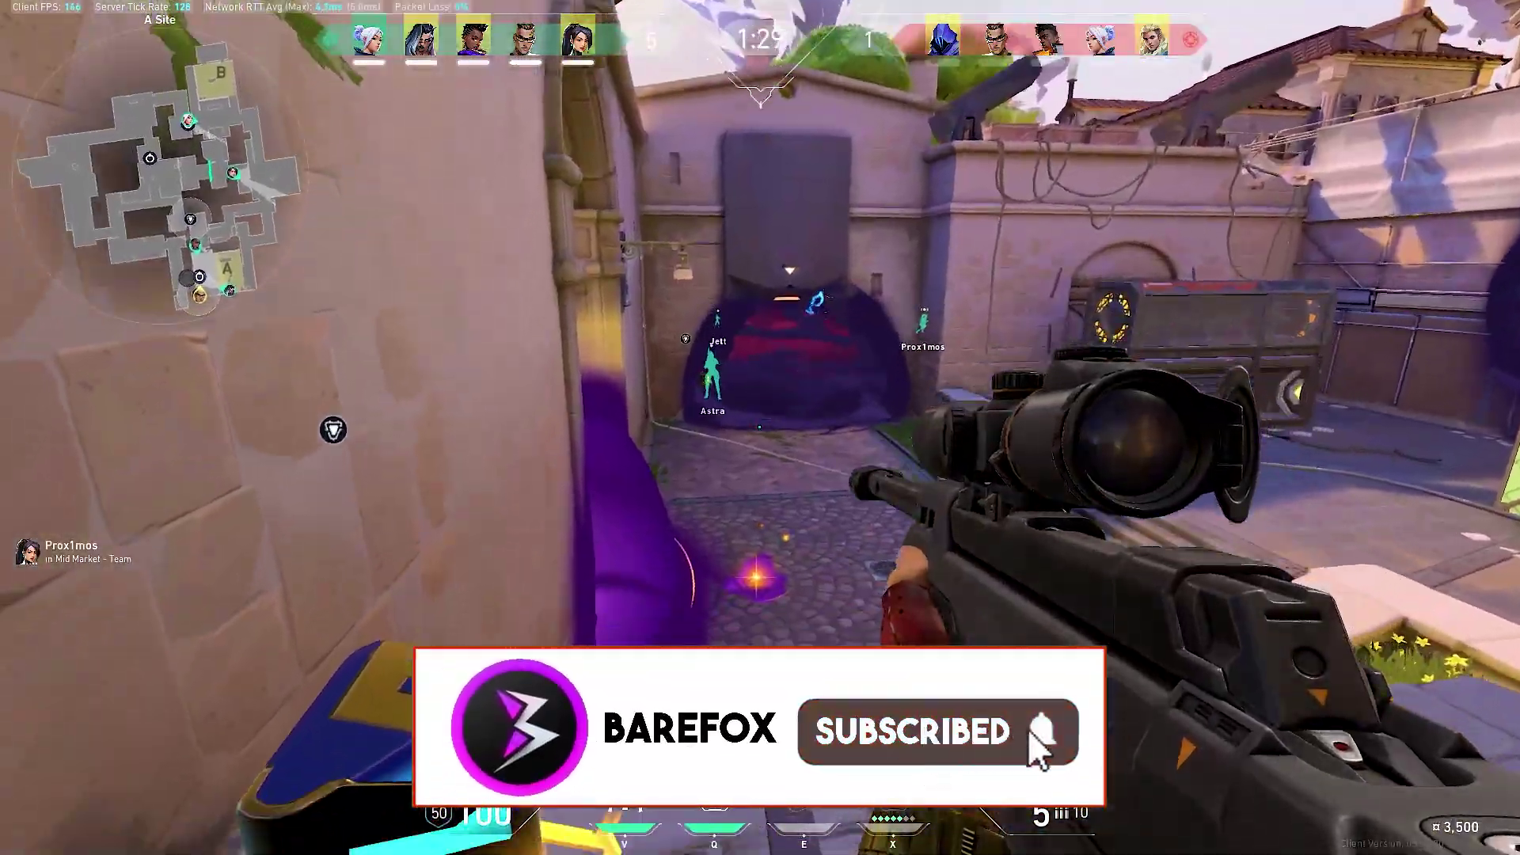
{"action": "right_click", "coordinate": [760, 428]}
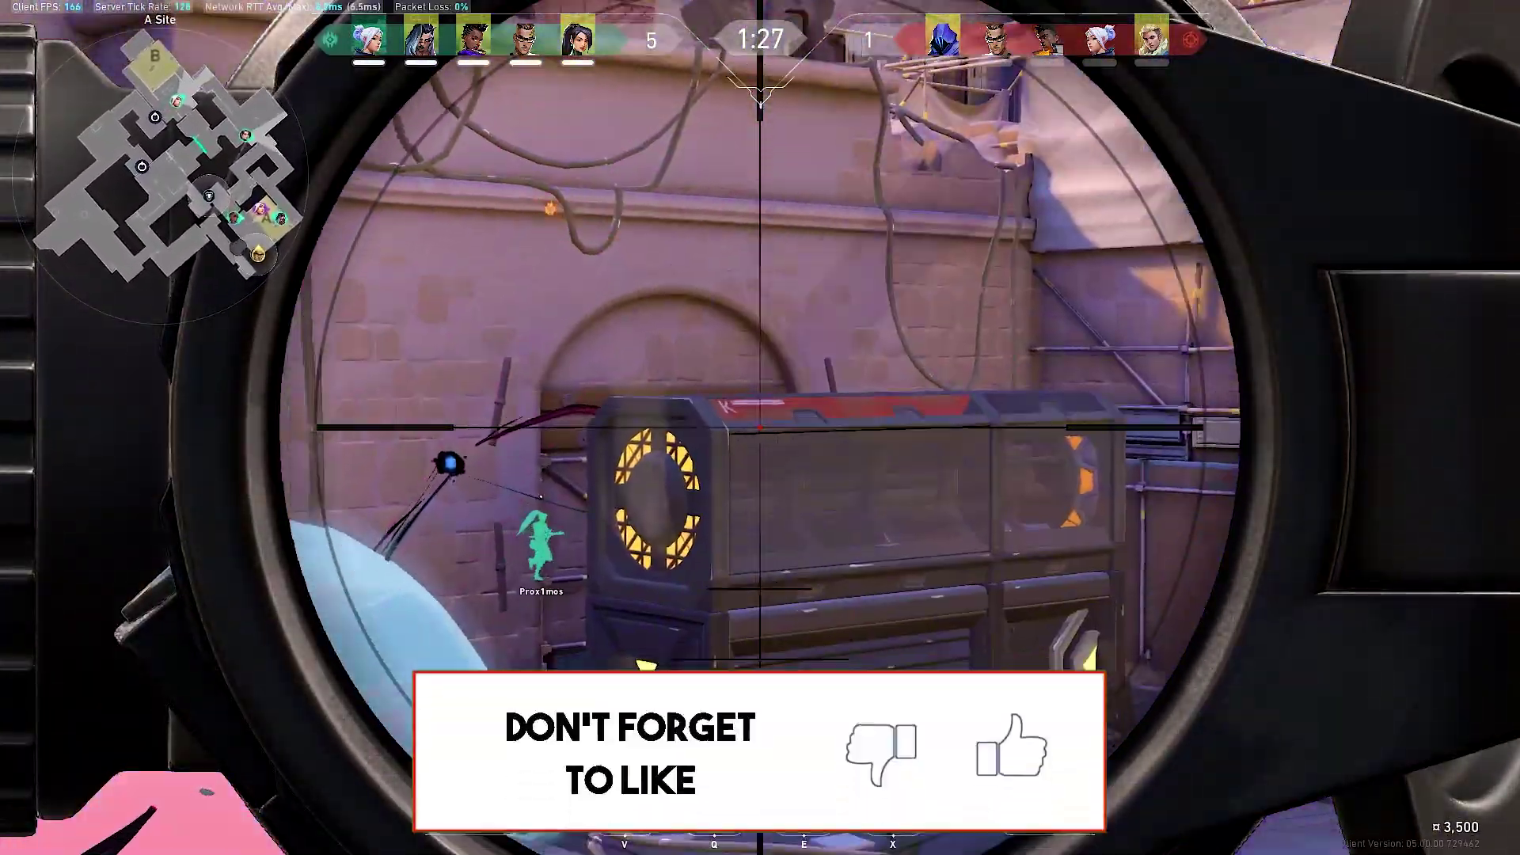
{"action": "right_click", "coordinate": [759, 427]}
{"action": "right_click", "coordinate": [760, 428]}
{"action": "left_click", "coordinate": [759, 428]}
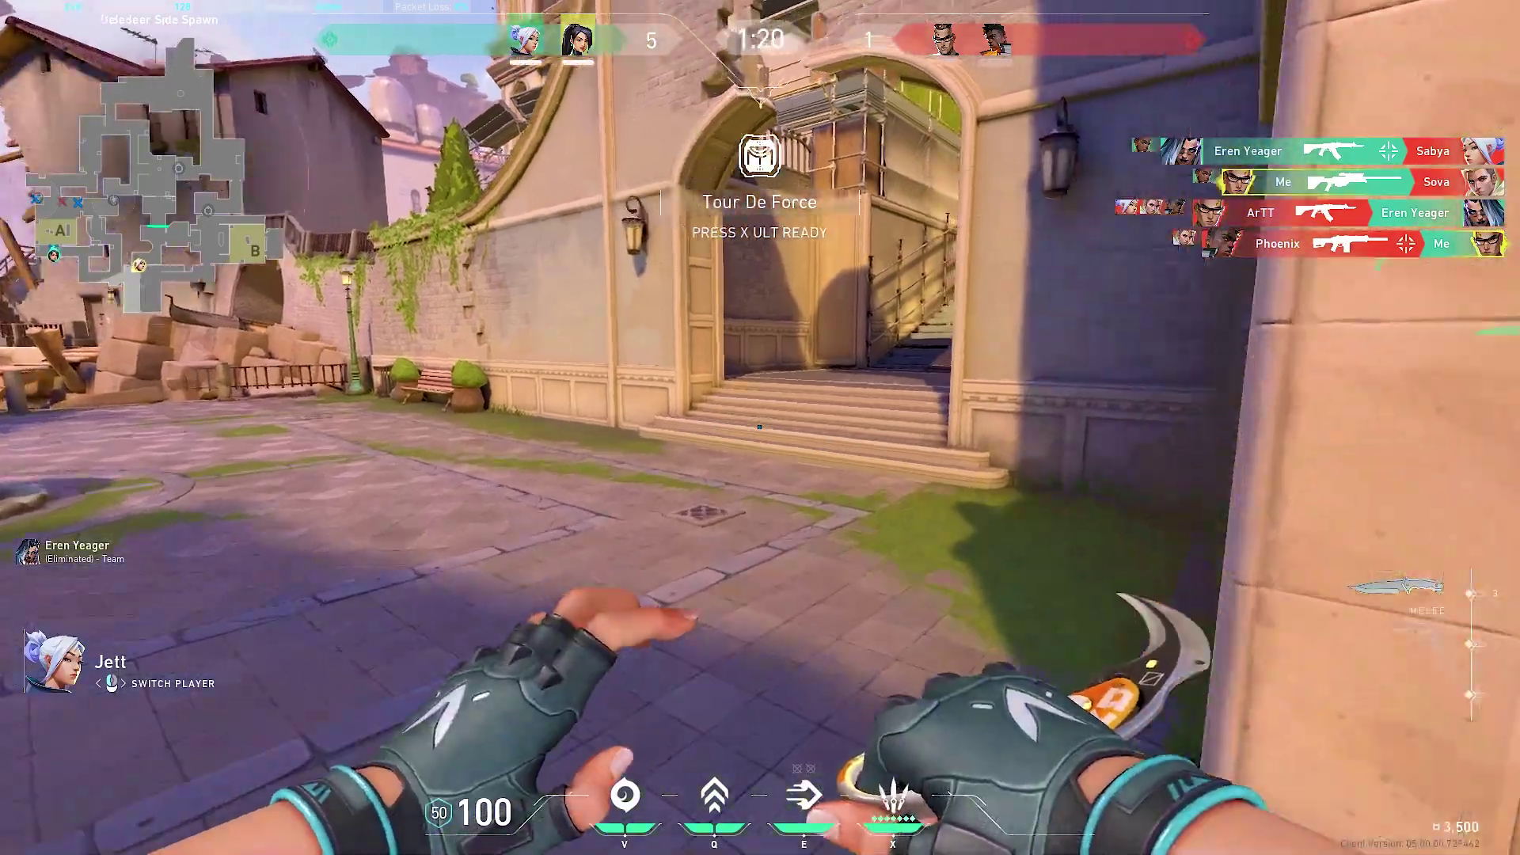
{"action": "left_click", "coordinate": [760, 428]}
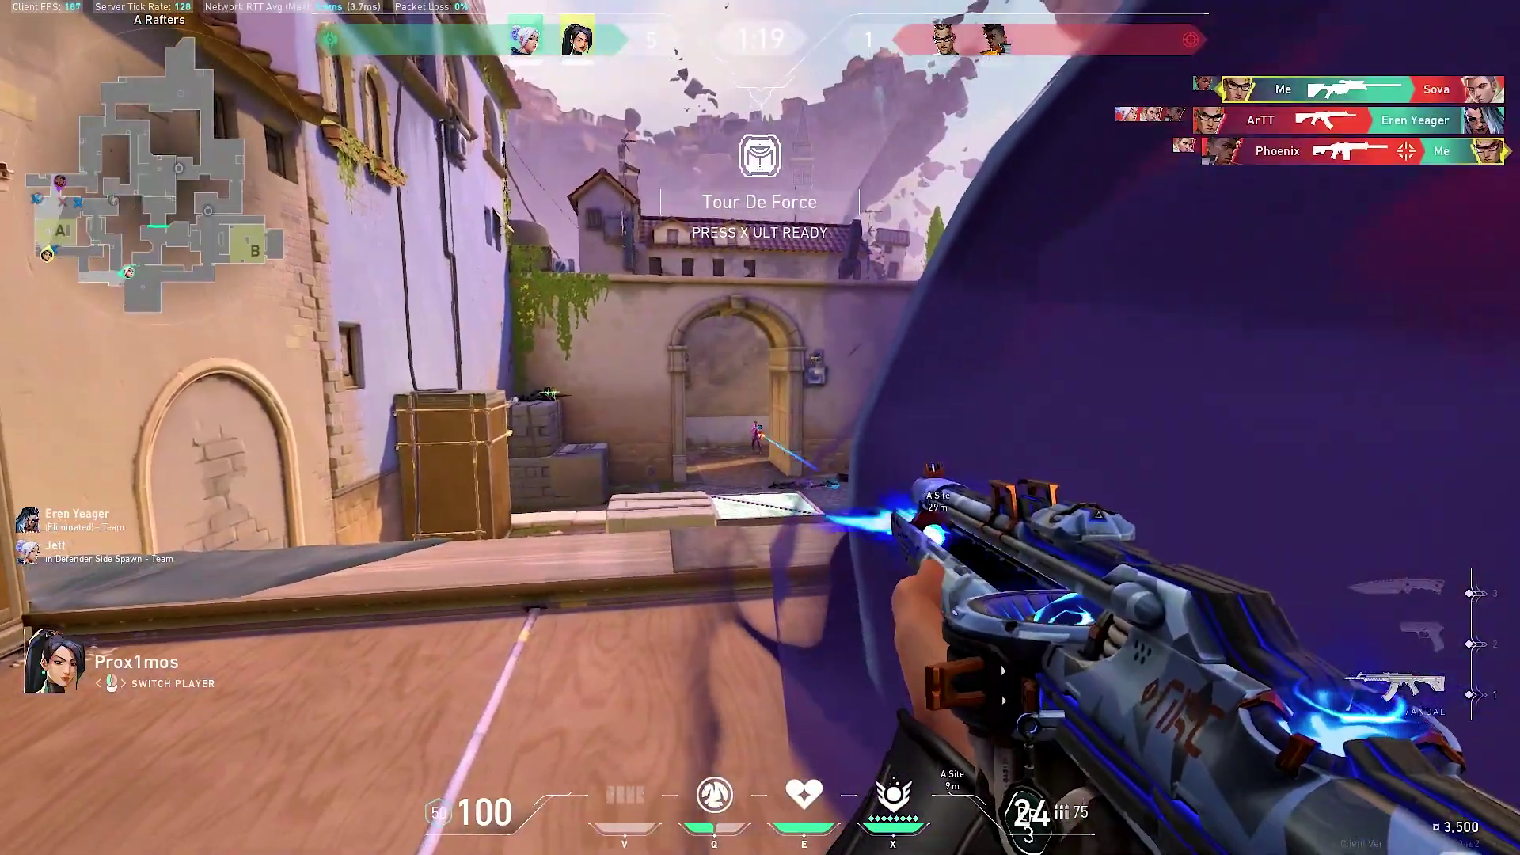